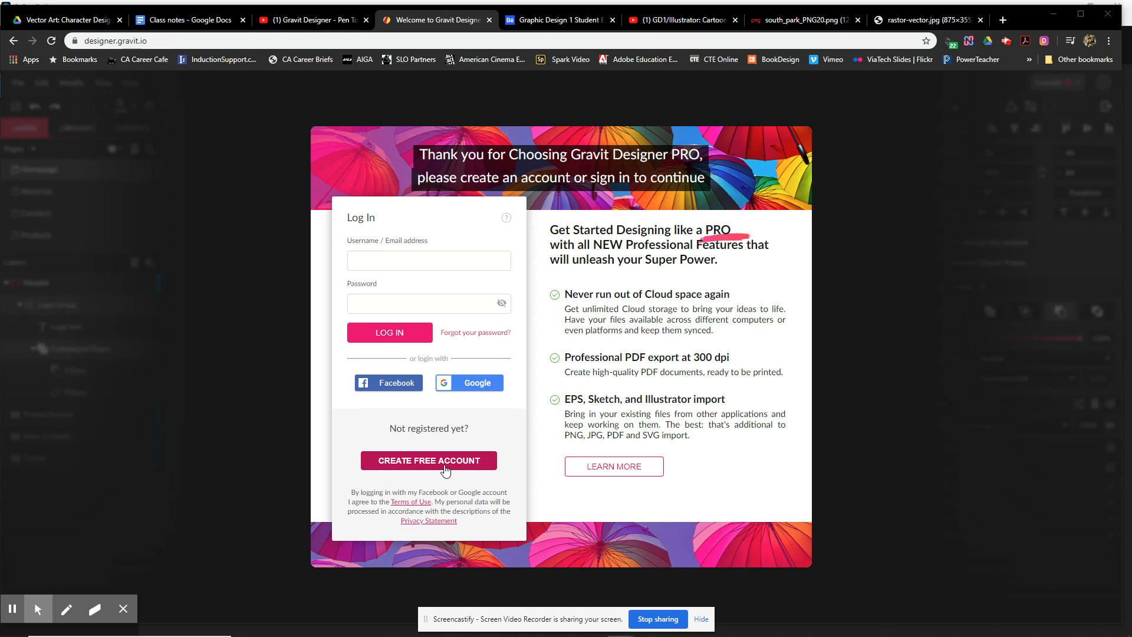
Switch to the Gravit Designer desktop app and create a US-Letter Portrait (8.5x11 in) print design in a maximized window.
{"action": "mouse_move", "coordinate": [547, 633]}
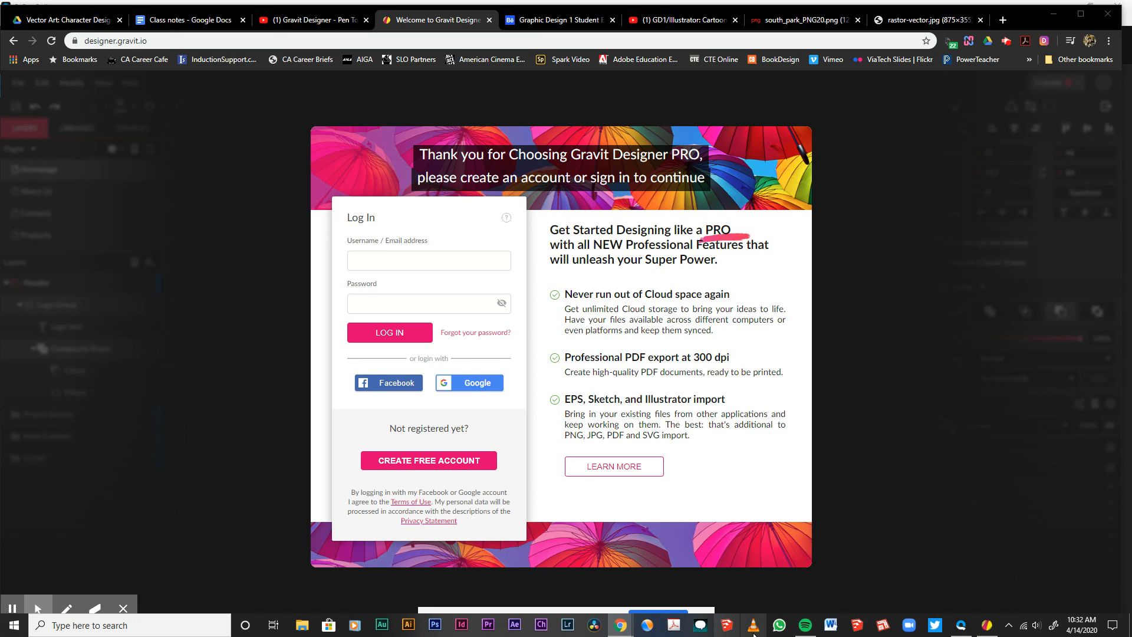
{"action": "left_click", "coordinate": [987, 627]}
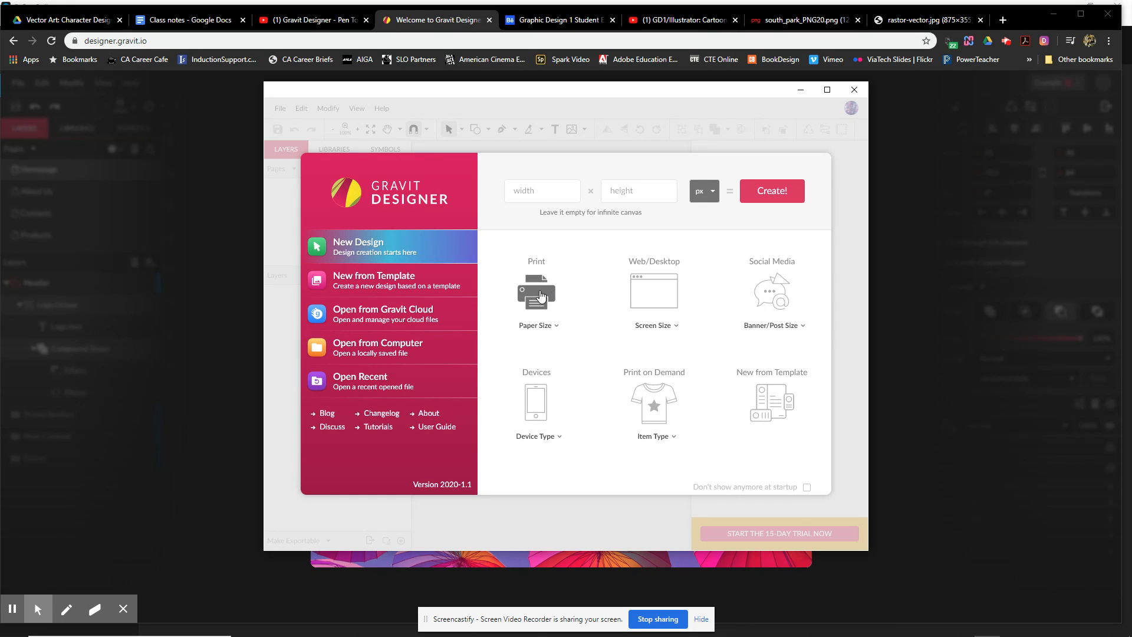
{"action": "left_click", "coordinate": [555, 328]}
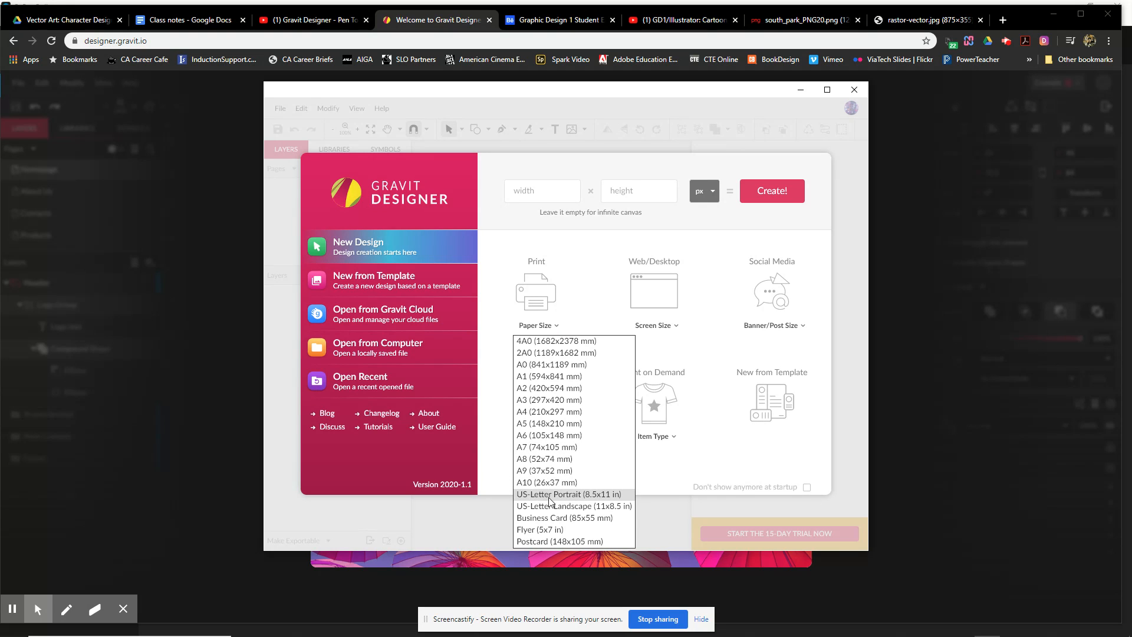
{"action": "left_click", "coordinate": [596, 495]}
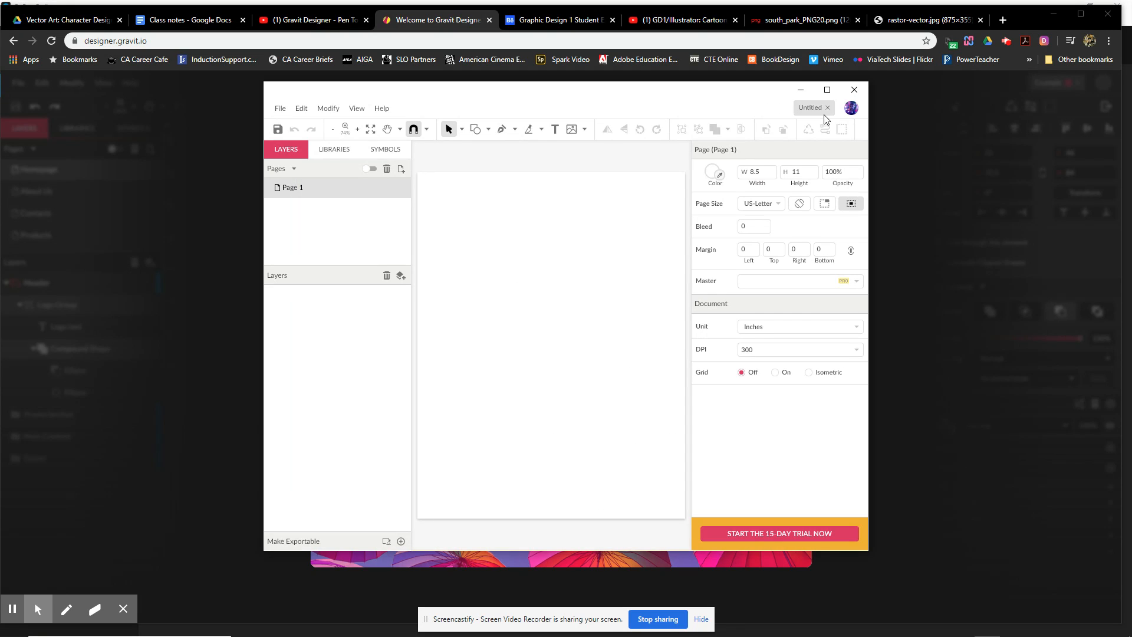
{"action": "left_click", "coordinate": [826, 90]}
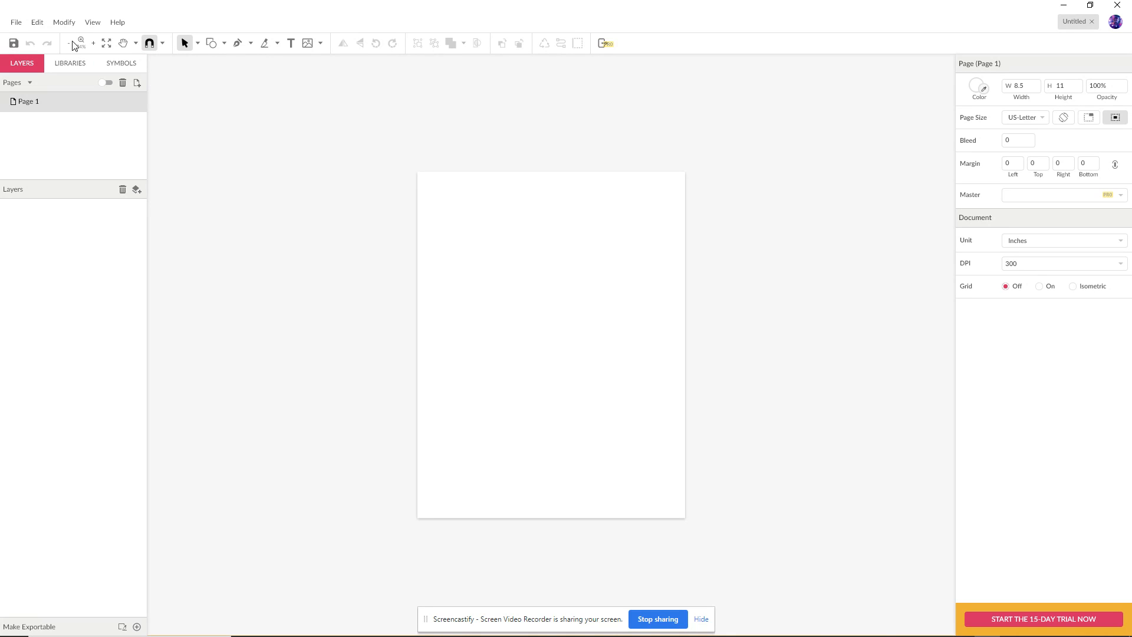
{"action": "left_click", "coordinate": [150, 43]}
{"action": "left_click", "coordinate": [16, 25]}
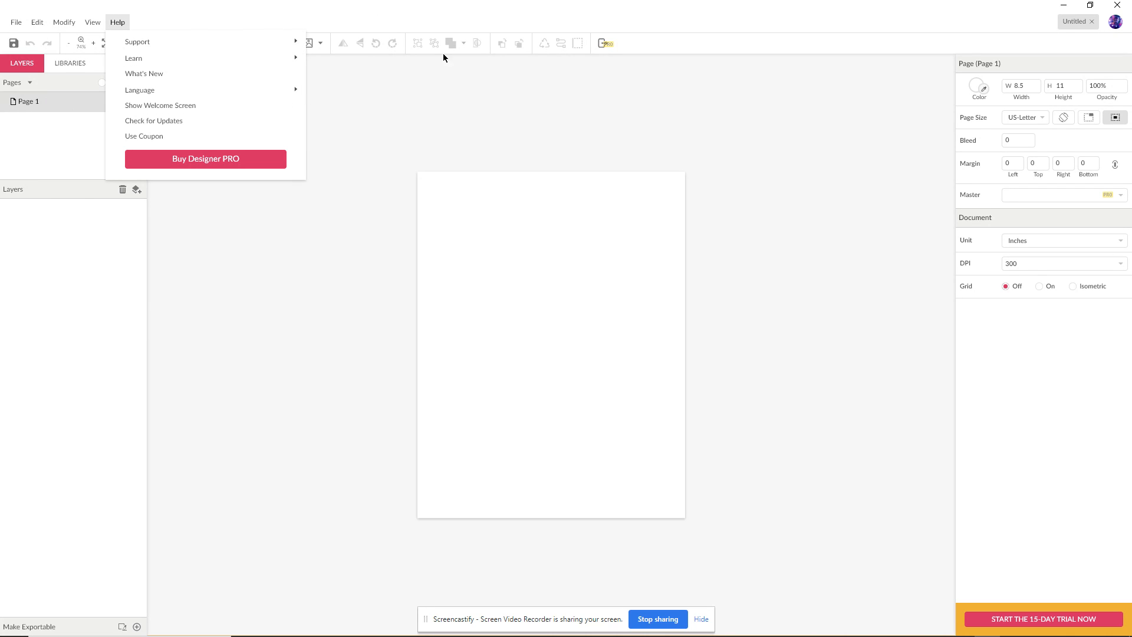
{"action": "left_click", "coordinate": [712, 185]}
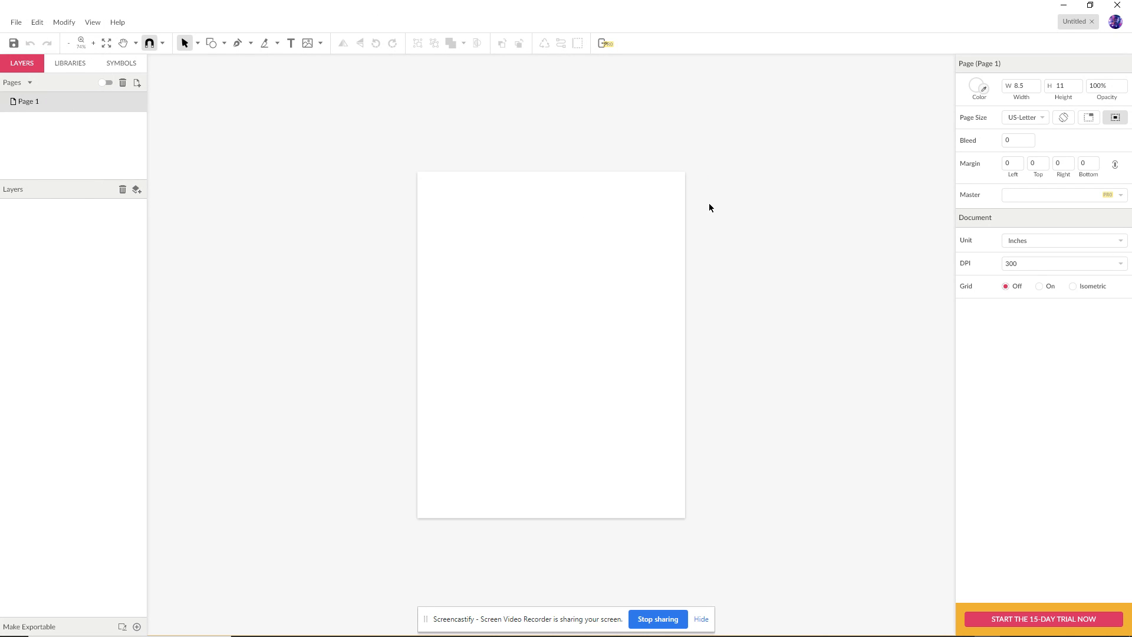
{"action": "key", "text": "ctrl+plus"}
{"action": "key", "text": "ctrl+plus"}
{"action": "key", "text": "ctrl+minus"}
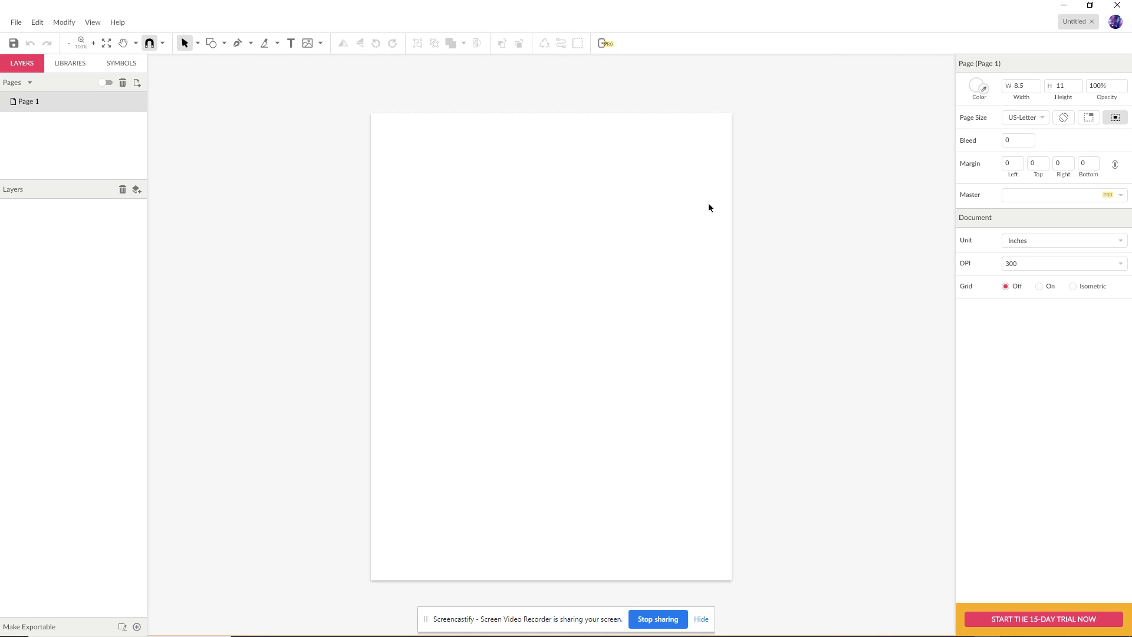
{"action": "key", "text": "ctrl+minus"}
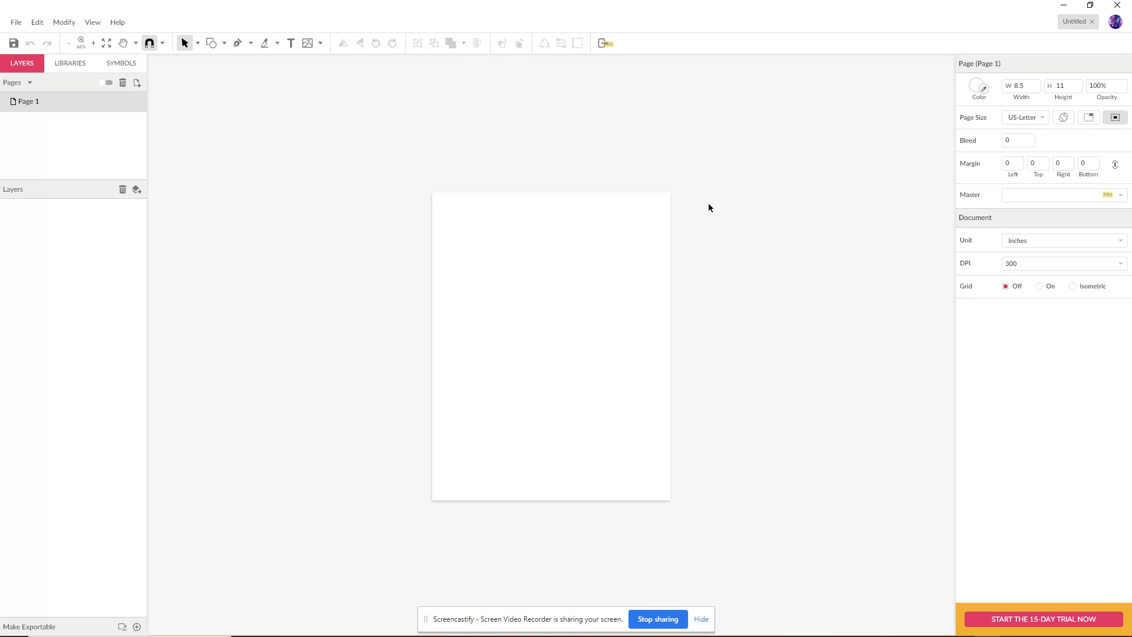
{"action": "key", "text": "ctrl+plus"}
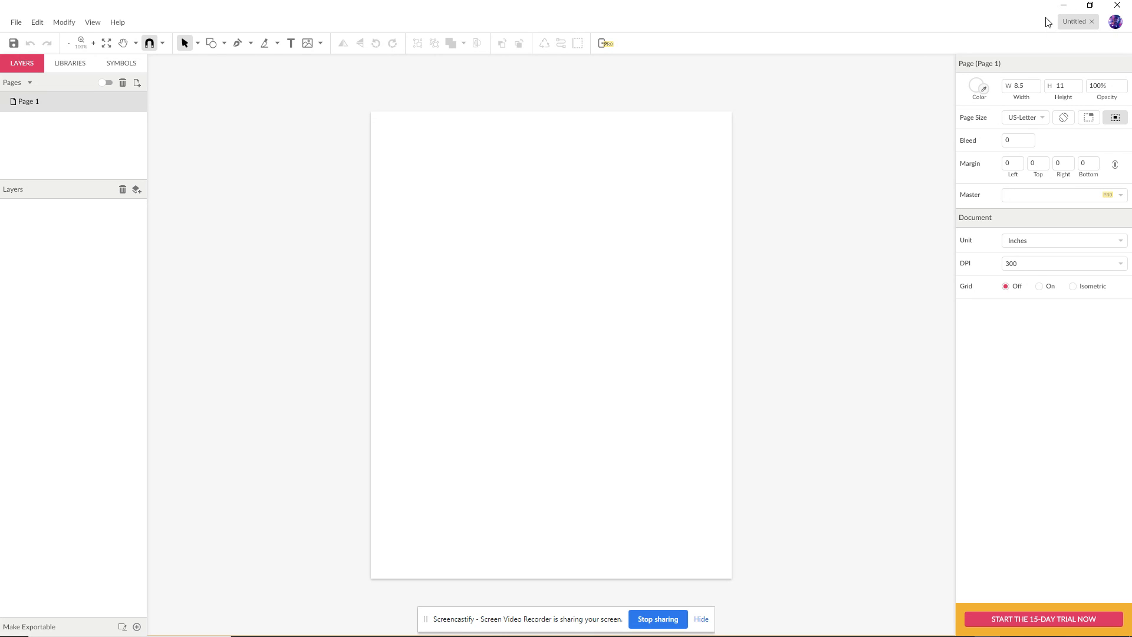
Switch to the browser and examine the raster-versus-vector comparison and the South Park character reference image.
{"action": "left_click", "coordinate": [1090, 6]}
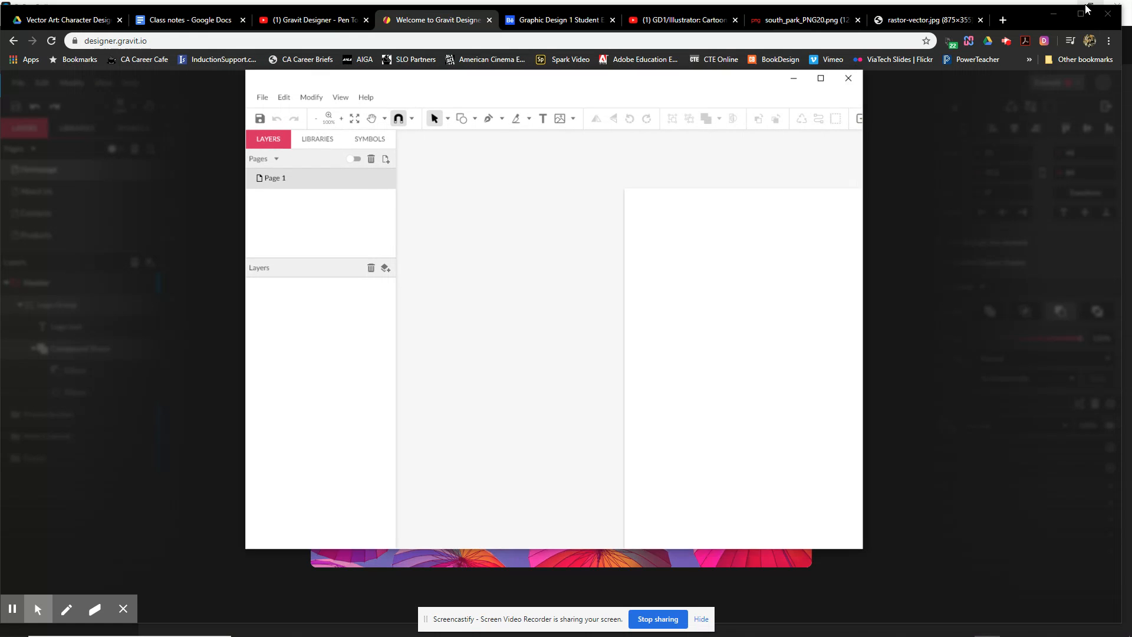
{"action": "left_click", "coordinate": [917, 24]}
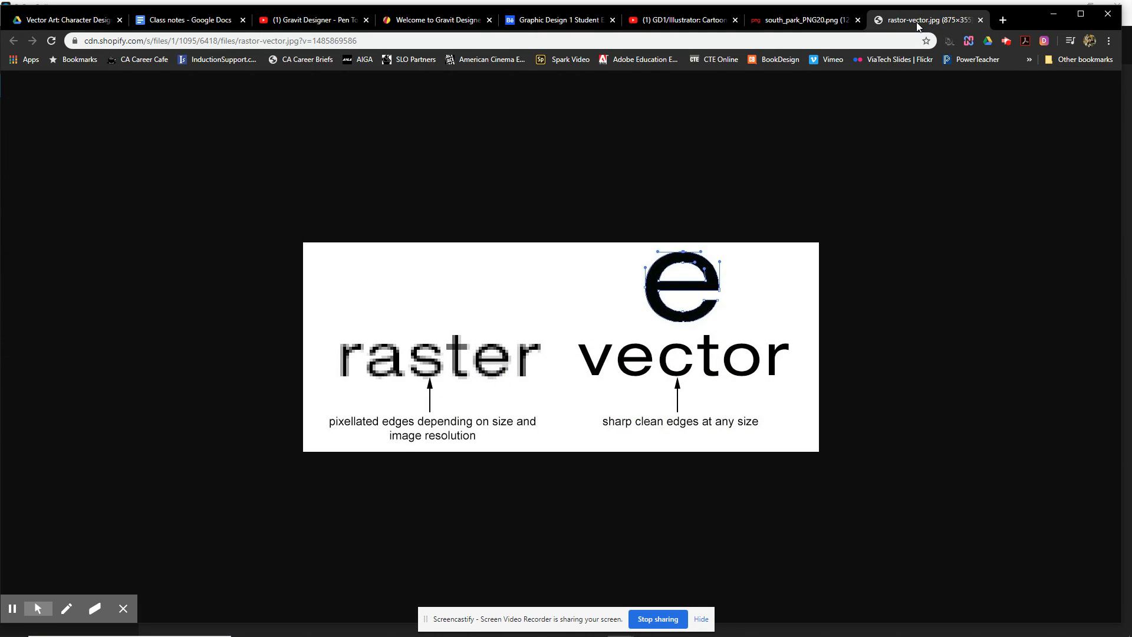
{"action": "left_click", "coordinate": [806, 24]}
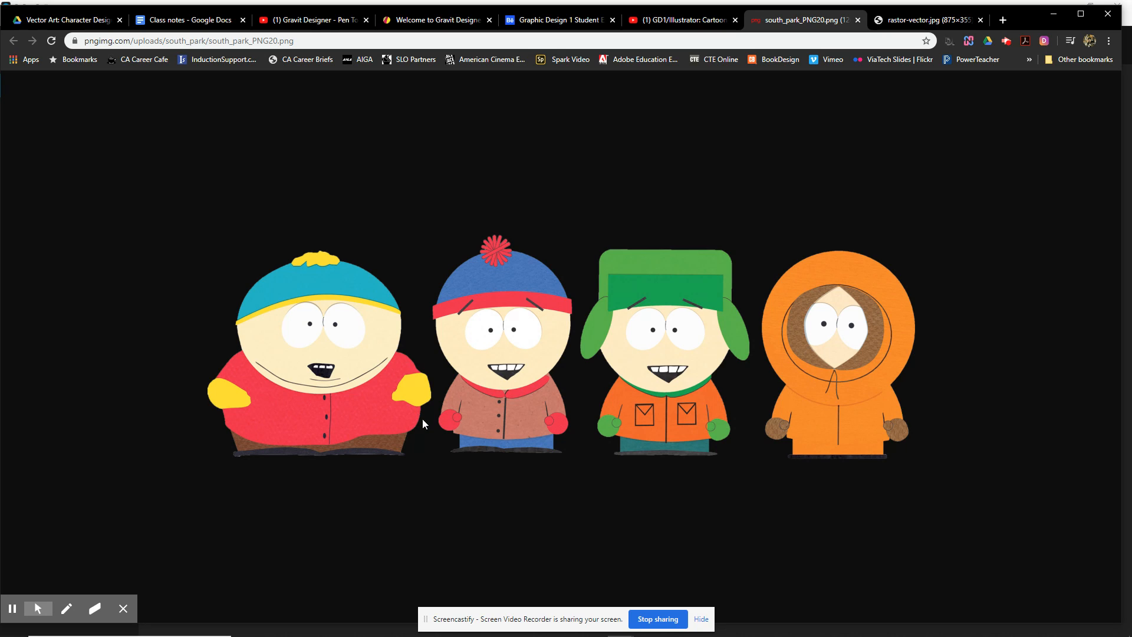
{"action": "left_click", "coordinate": [923, 23]}
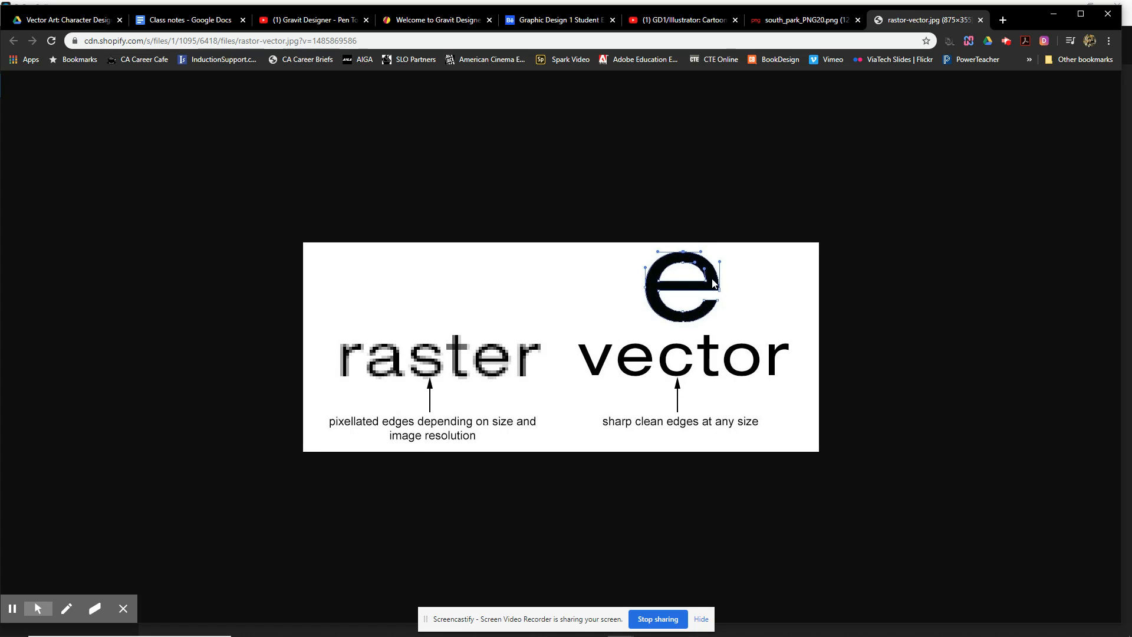
Switch back to Gravit Designer and draw a circle about 2.9 in wide for the head in the page's upper half.
{"action": "left_click", "coordinate": [956, 628]}
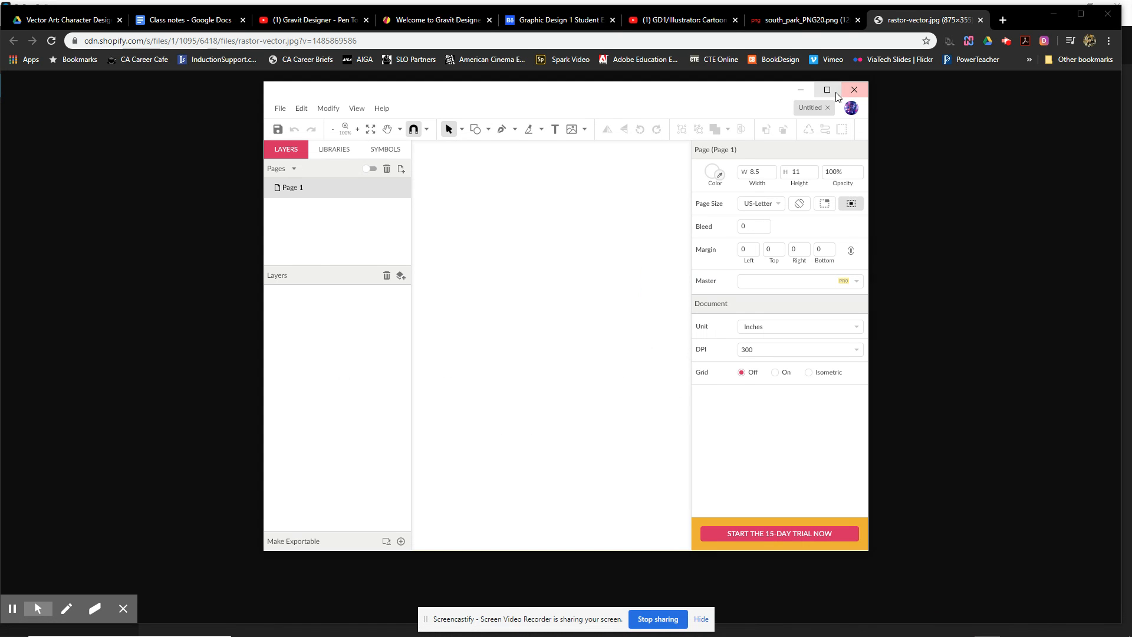
{"action": "left_click", "coordinate": [827, 90]}
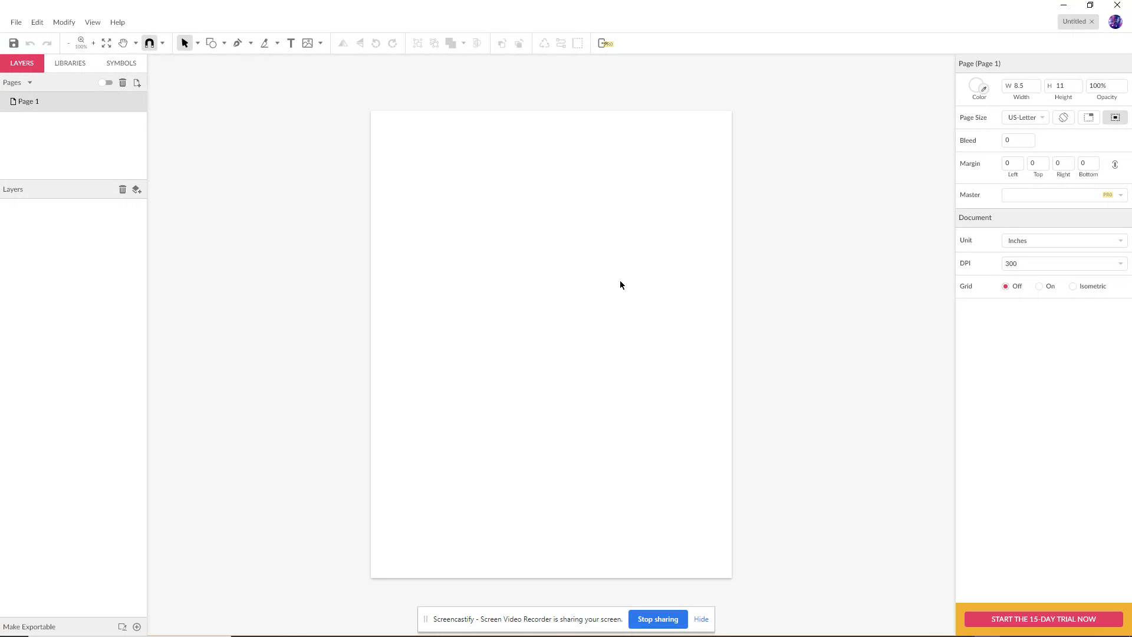
{"action": "key", "text": "ctrl+plus"}
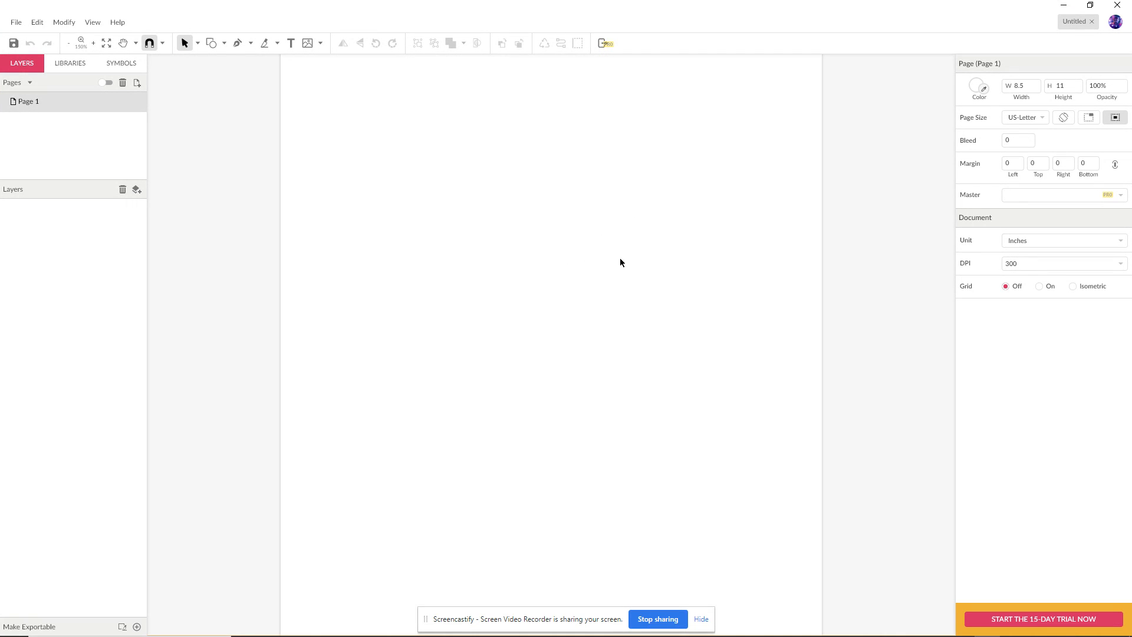
{"action": "key", "text": "h"}
{"action": "left_click_drag", "start_coordinate": [563, 246], "coordinate": [448, 308]}
{"action": "key", "text": "v"}
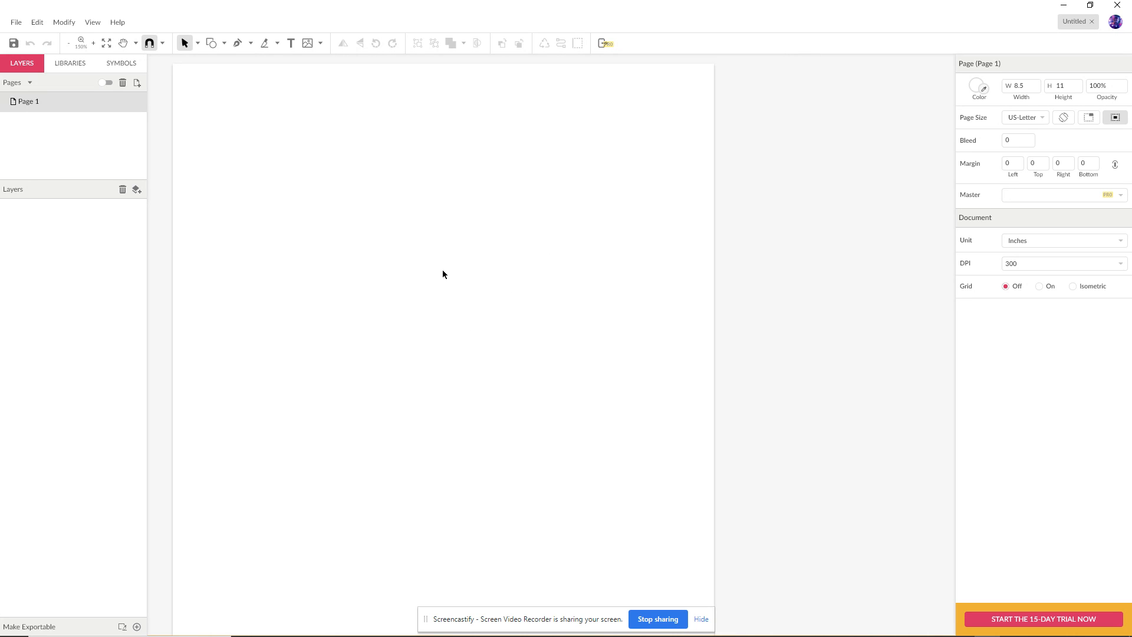
{"action": "left_click", "coordinate": [224, 43]}
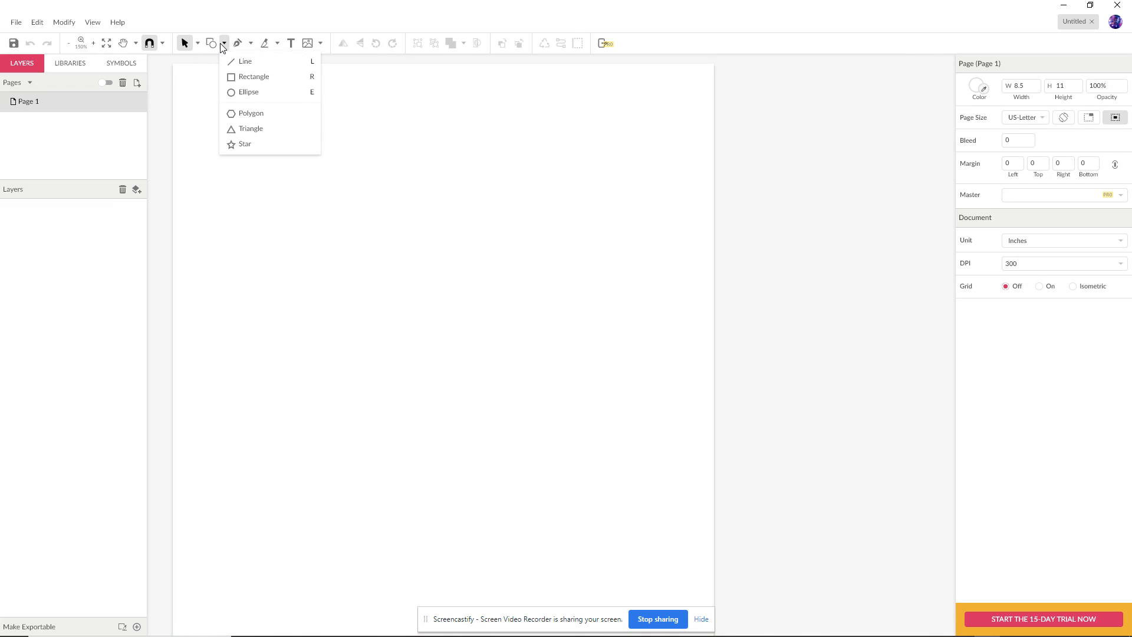
{"action": "left_click", "coordinate": [253, 94]}
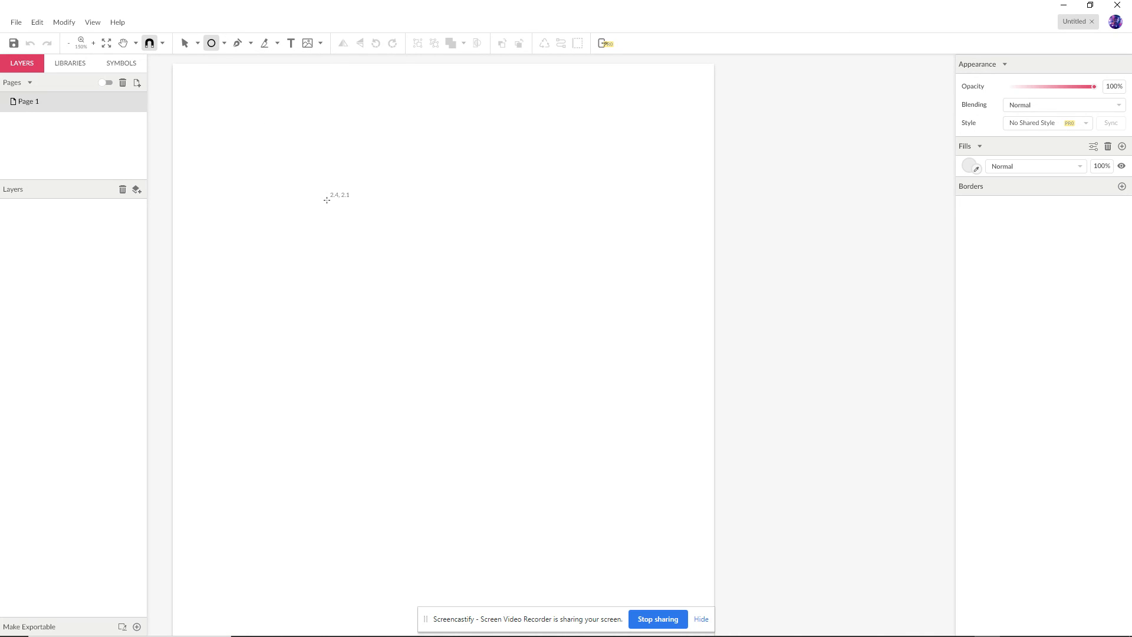
{"action": "left_click_drag", "start_coordinate": [258, 127], "coordinate": [443, 279]}
{"action": "left_click_drag", "start_coordinate": [364, 202], "coordinate": [470, 223]}
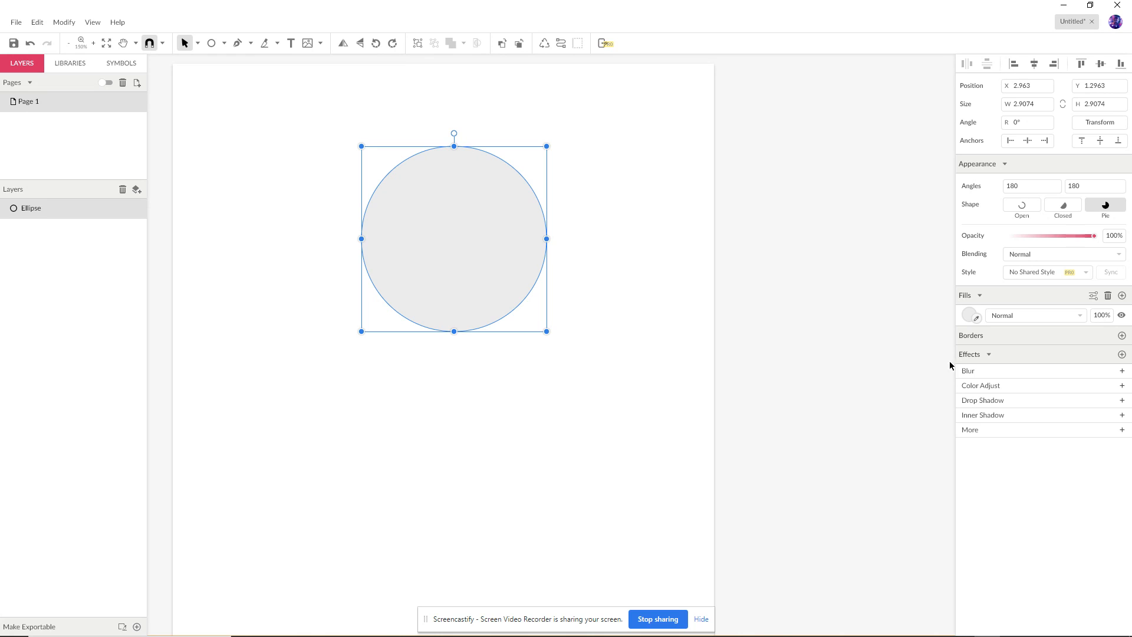
Fill the head circle with the beige skin tone #F2E7D4 and move it slightly down the page.
{"action": "left_click", "coordinate": [970, 315]}
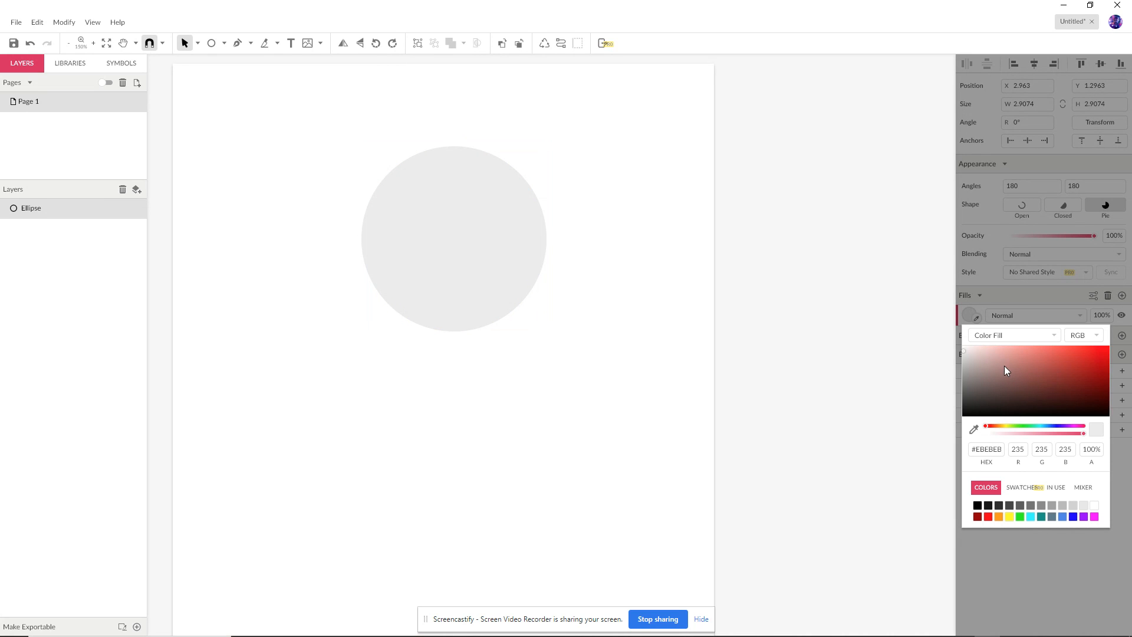
{"action": "left_click_drag", "start_coordinate": [976, 351], "coordinate": [967, 349]}
{"action": "left_click_drag", "start_coordinate": [988, 426], "coordinate": [999, 426]}
{"action": "mouse_move", "coordinate": [988, 376]}
{"action": "left_mouse_down"}
{"action": "mouse_move", "coordinate": [980, 352]}
{"action": "mouse_move", "coordinate": [993, 351]}
{"action": "mouse_move", "coordinate": [981, 351]}
{"action": "left_mouse_up"}
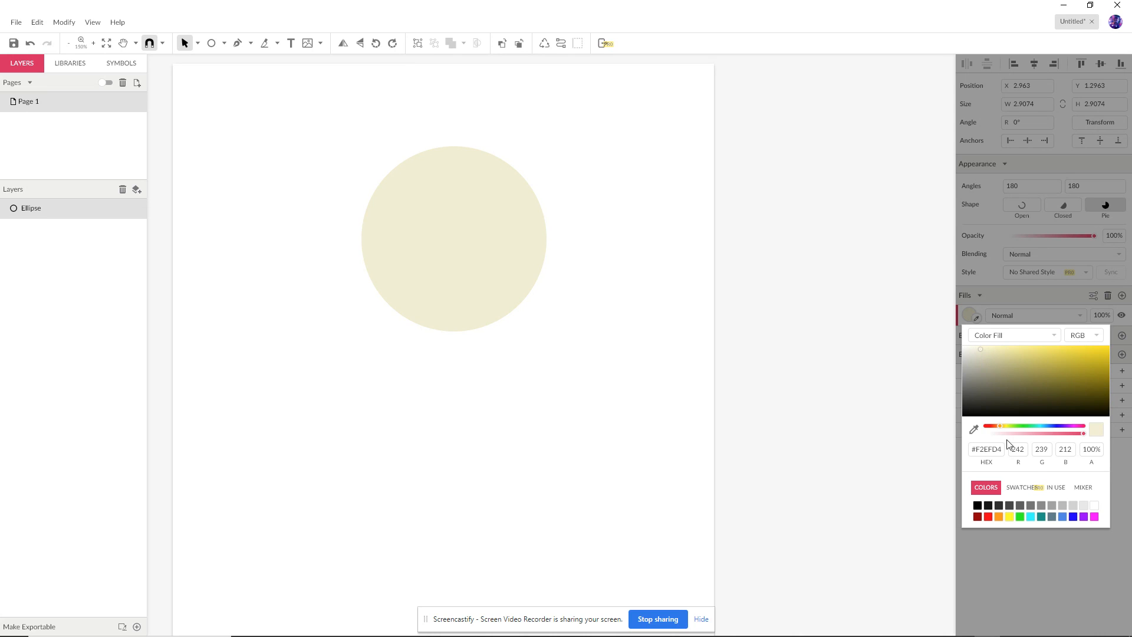
{"action": "left_click_drag", "start_coordinate": [1000, 427], "coordinate": [995, 425]}
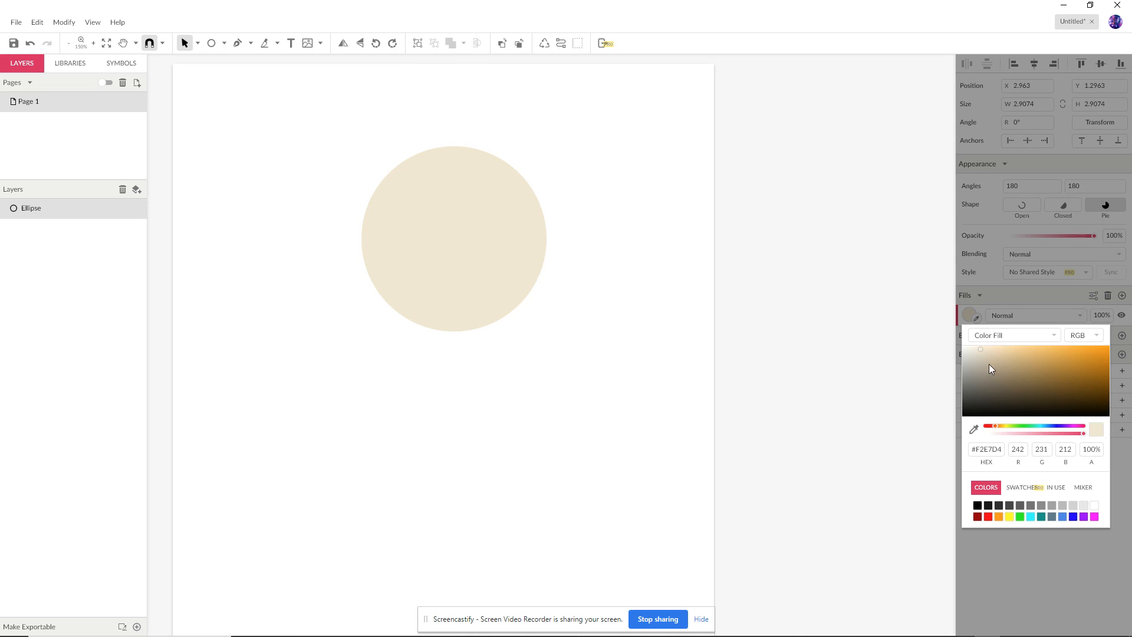
{"action": "left_click", "coordinate": [595, 223]}
{"action": "left_click_drag", "start_coordinate": [480, 245], "coordinate": [484, 285]}
{"action": "left_click", "coordinate": [591, 253]}
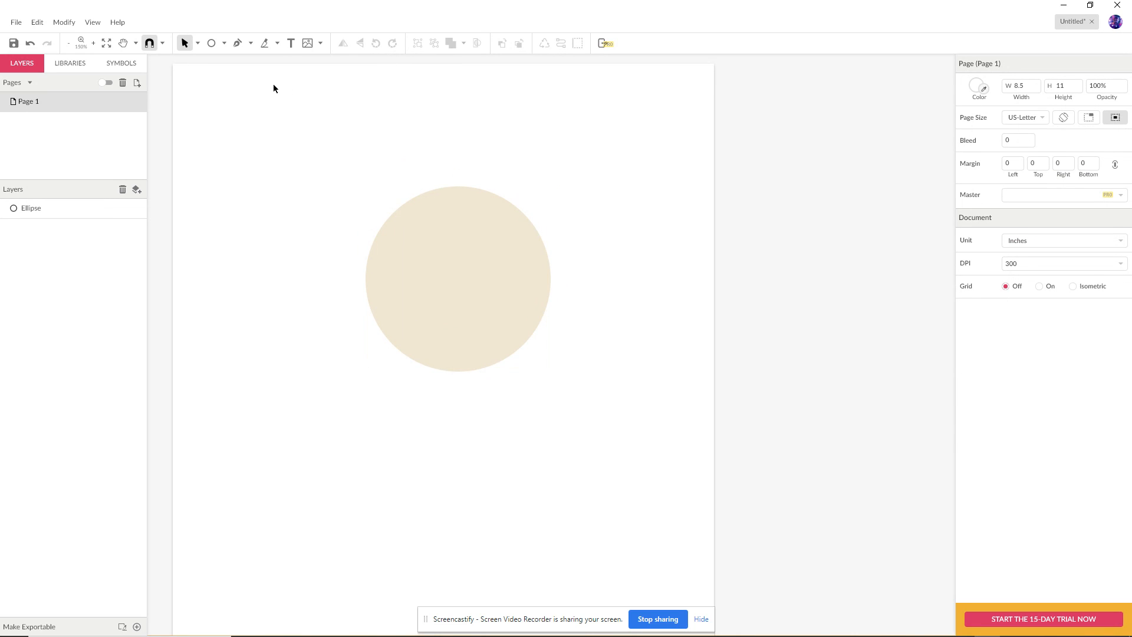
Draw an upright eye ellipse about 0.74 in wide and 0.94 in high in the right half of the head.
{"action": "left_click", "coordinate": [211, 43]}
{"action": "left_click", "coordinate": [225, 44]}
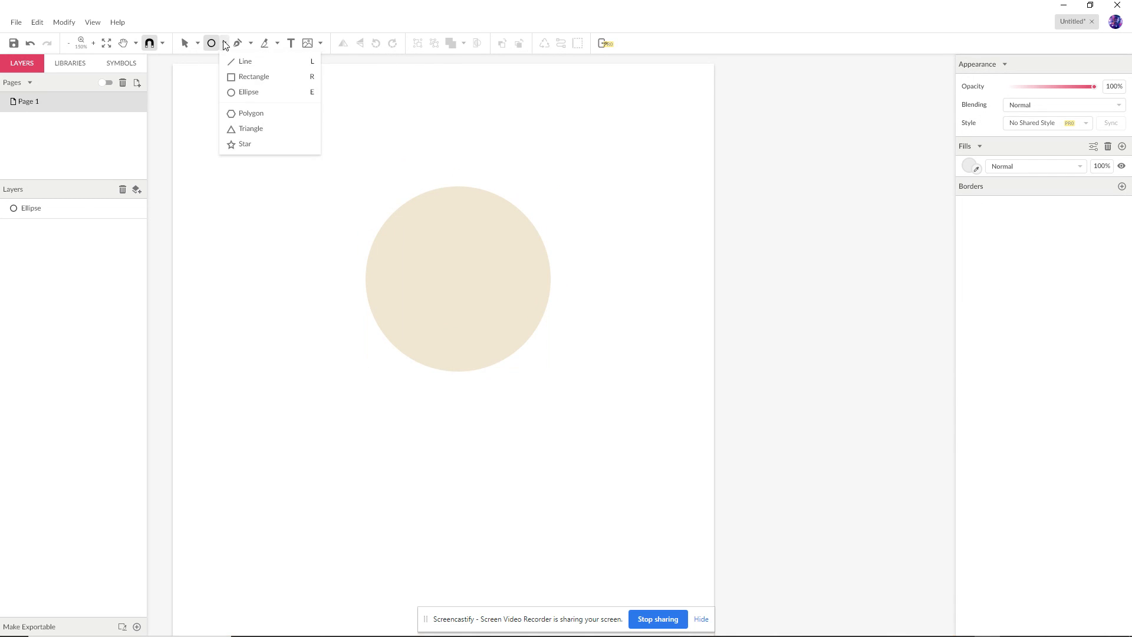
{"action": "left_click", "coordinate": [260, 92]}
{"action": "left_click_drag", "start_coordinate": [474, 246], "coordinate": [493, 270]}
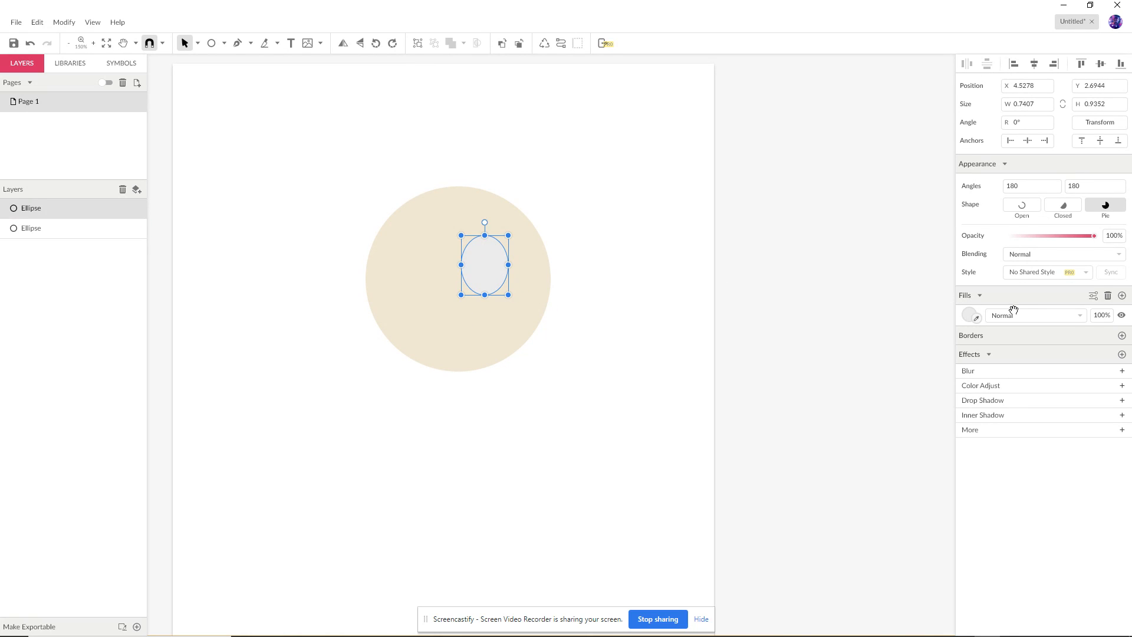
Fill the eye ellipse with white and nudge it slightly up and to the right.
{"action": "left_click", "coordinate": [969, 315]}
{"action": "left_click_drag", "start_coordinate": [968, 349], "coordinate": [955, 335]}
{"action": "left_click", "coordinate": [495, 269]}
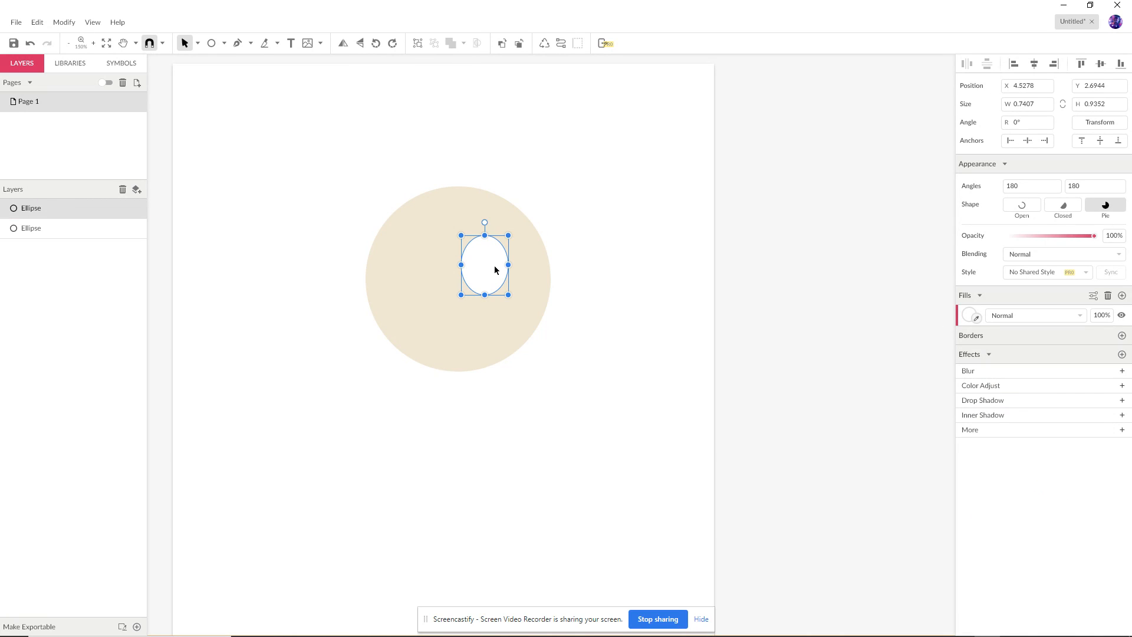
{"action": "mouse_move", "coordinate": [495, 269]}
{"action": "left_mouse_down"}
{"action": "mouse_move", "coordinate": [436, 266]}
{"action": "mouse_move", "coordinate": [504, 269]}
{"action": "left_mouse_up"}
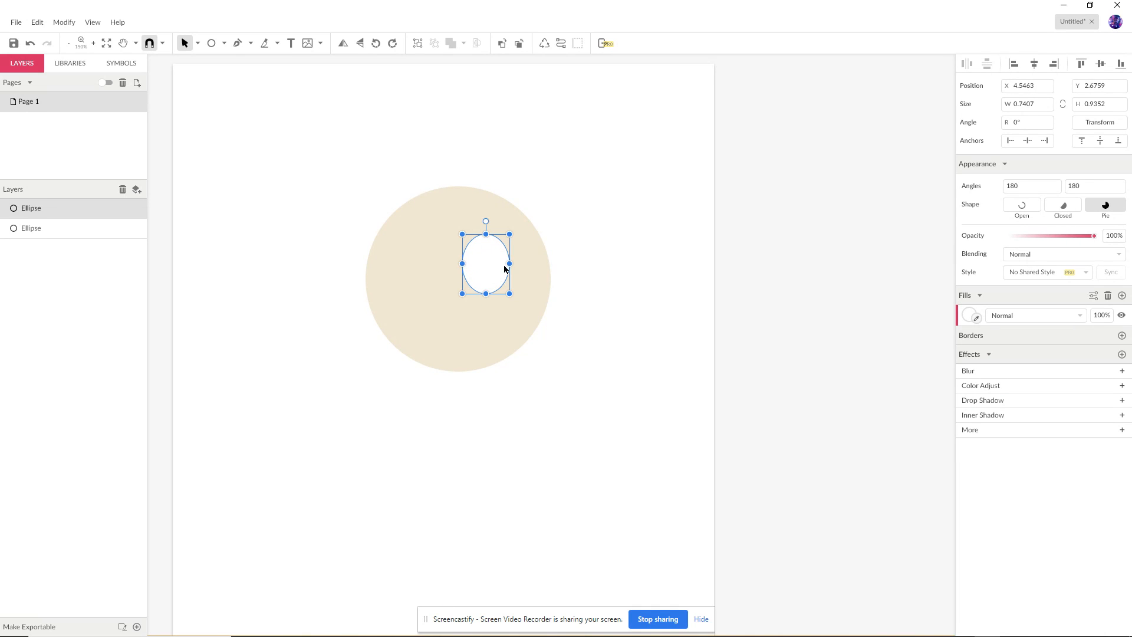
Duplicate the white eye to its left with a slight overlap and center the pair of eyes across the head.
{"action": "key", "text": "alt"}
{"action": "key", "text": "alt"}
{"action": "mouse_move", "coordinate": [492, 260]}
{"action": "left_mouse_down"}
{"action": "mouse_move", "coordinate": [432, 263]}
{"action": "mouse_move", "coordinate": [452, 270]}
{"action": "mouse_move", "coordinate": [466, 253]}
{"action": "mouse_move", "coordinate": [479, 269]}
{"action": "left_mouse_up"}
{"action": "left_click", "coordinate": [493, 260], "text": "shift"}
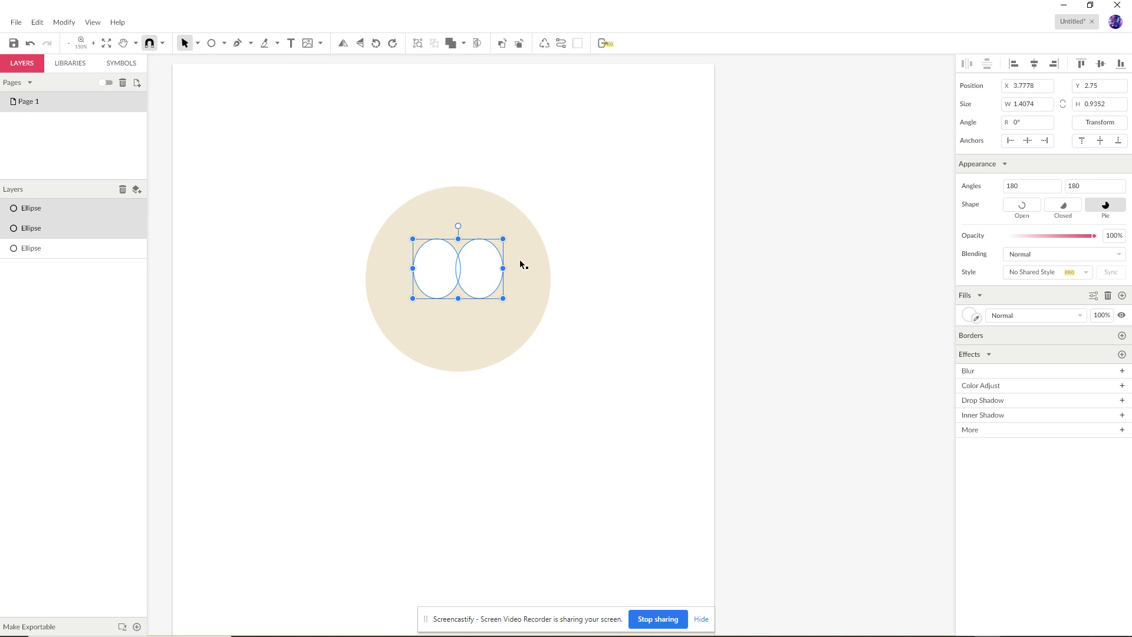
{"action": "left_click", "coordinate": [647, 267]}
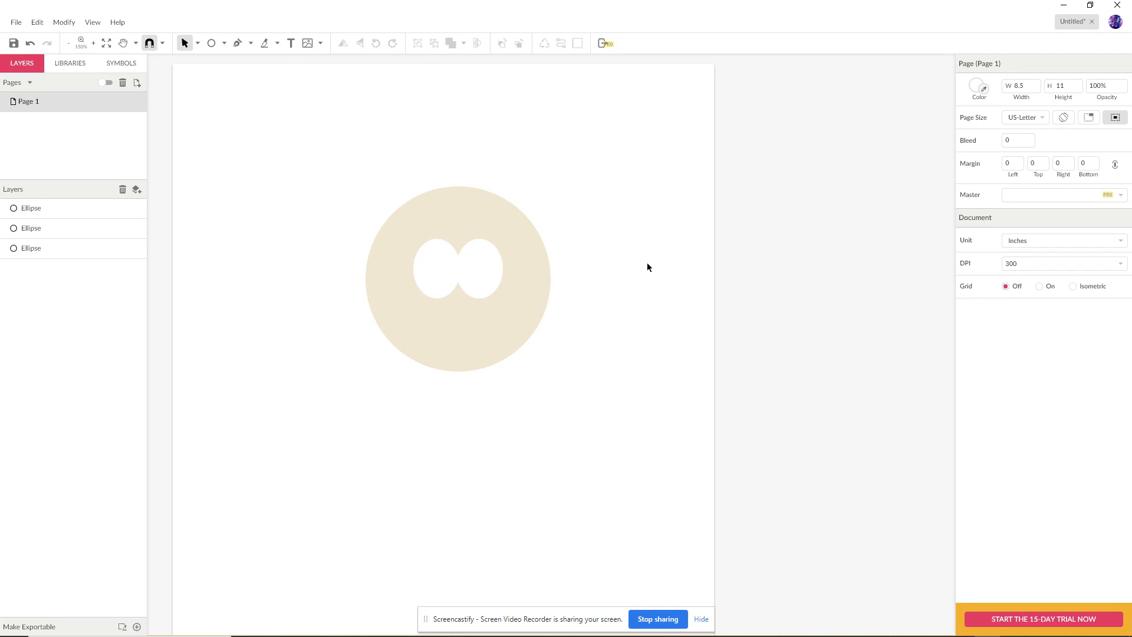
Check the eyes against the South Park reference image in the browser and return to the drawing in Gravit Designer.
{"action": "left_click", "coordinate": [1085, 7]}
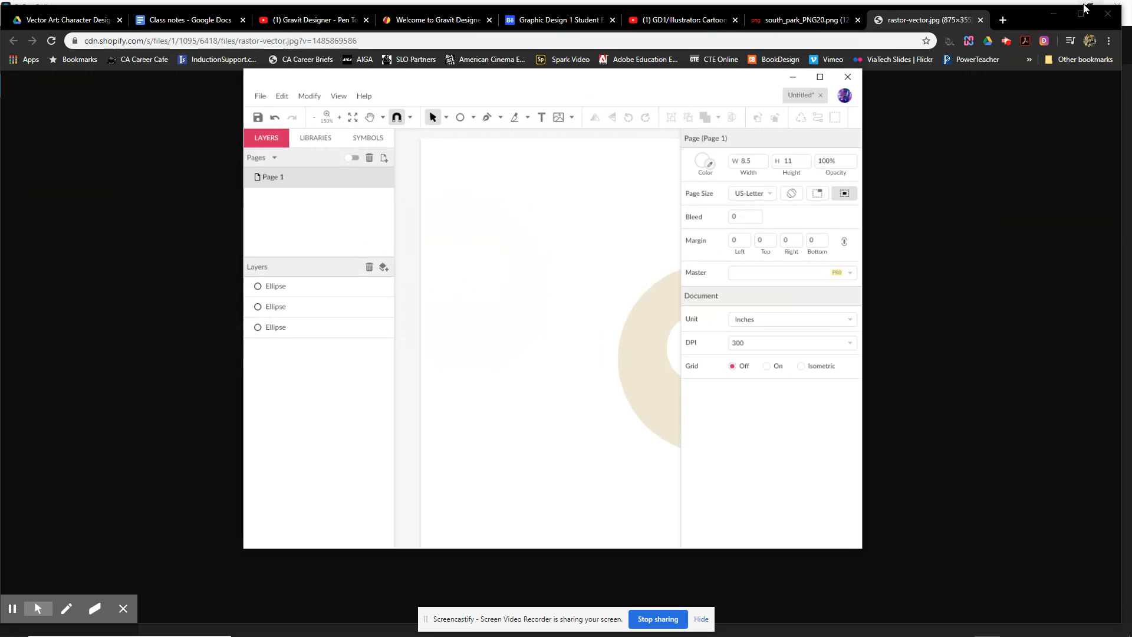
{"action": "left_click", "coordinate": [798, 25]}
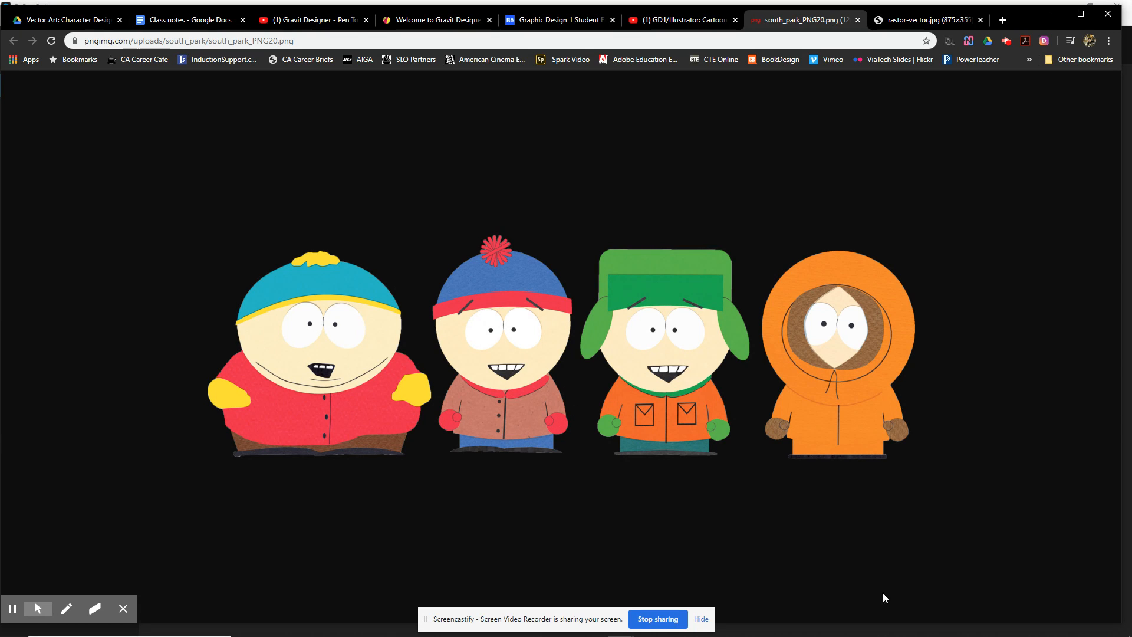
{"action": "mouse_move", "coordinate": [902, 636]}
{"action": "left_click", "coordinate": [987, 626]}
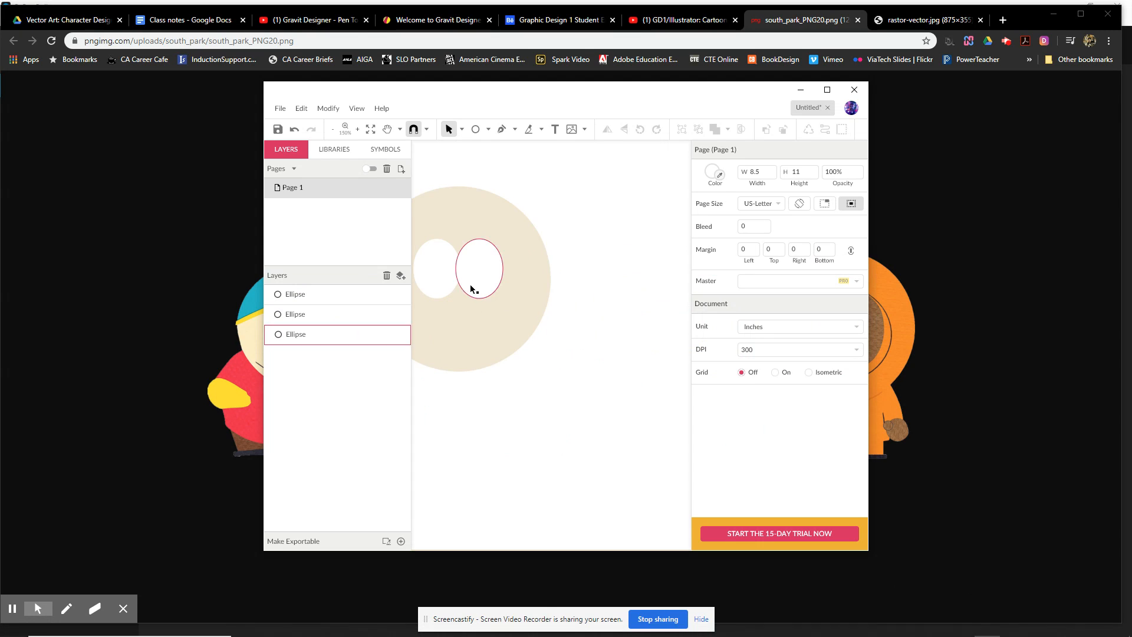
{"action": "left_click", "coordinate": [827, 89]}
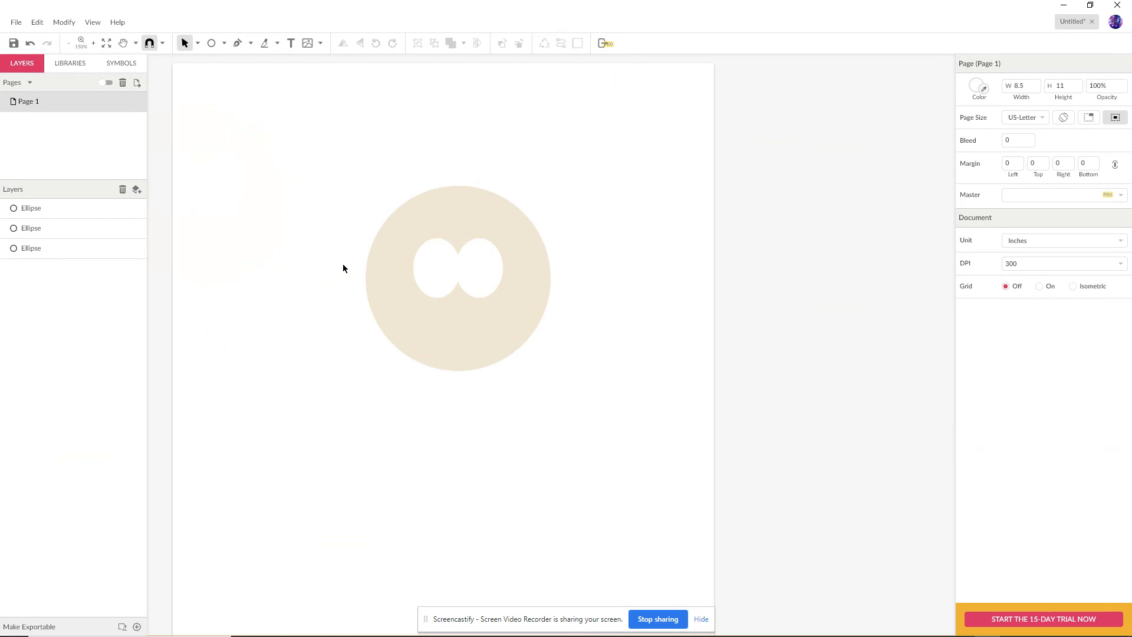
Rotate the right eye to about 21° and the left eye to about -23° so their upper ends lean together.
{"action": "left_click", "coordinate": [485, 276]}
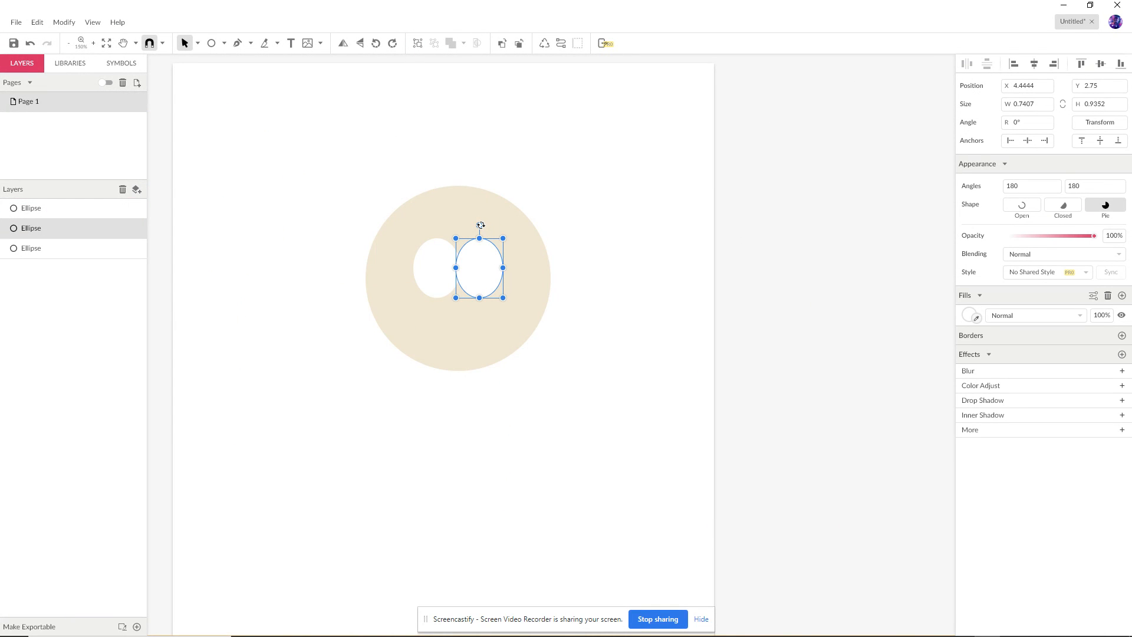
{"action": "left_click_drag", "start_coordinate": [478, 225], "coordinate": [464, 227]}
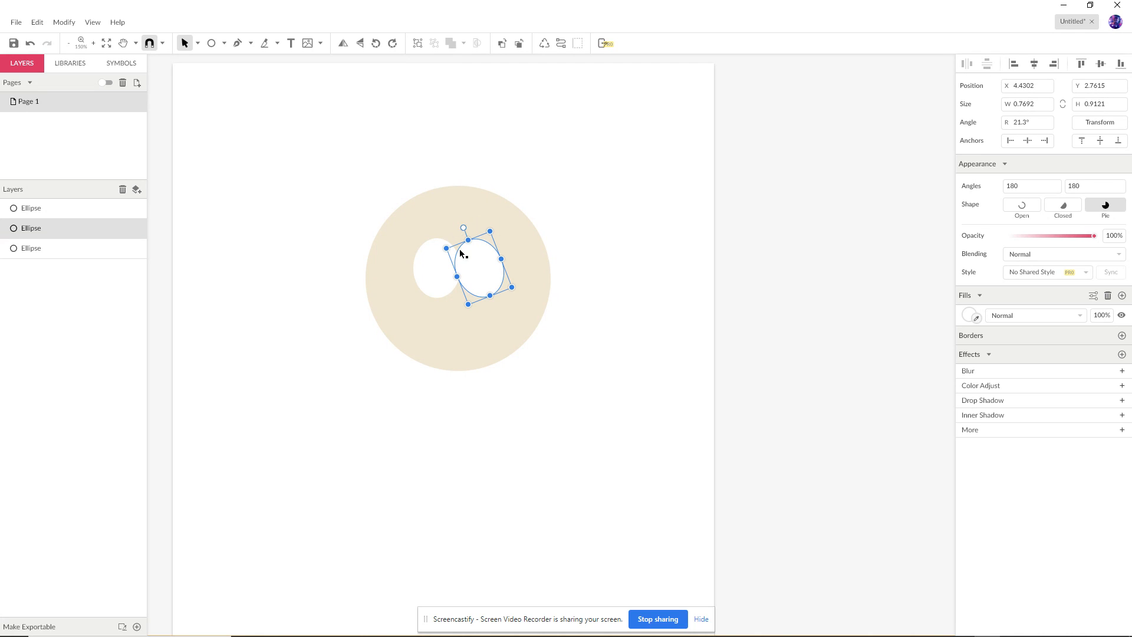
{"action": "left_click", "coordinate": [431, 281]}
{"action": "left_click_drag", "start_coordinate": [436, 225], "coordinate": [458, 227]}
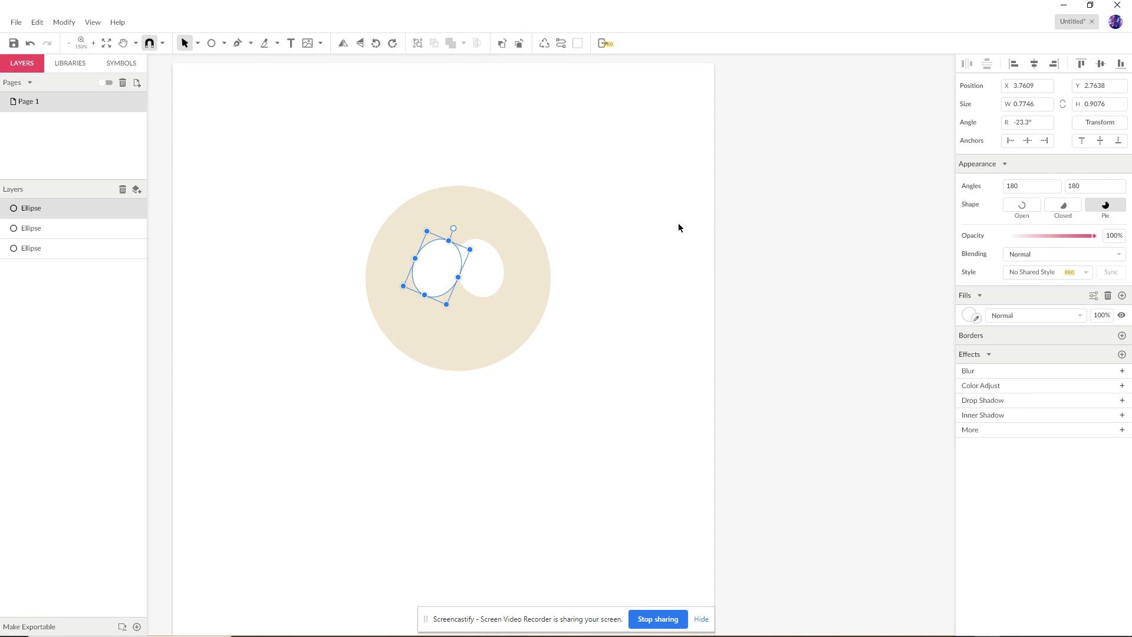
{"action": "left_click", "coordinate": [626, 212]}
Draw a small pupil circle about 0.18 in across in the middle of the right eye.
{"action": "left_click", "coordinate": [224, 44]}
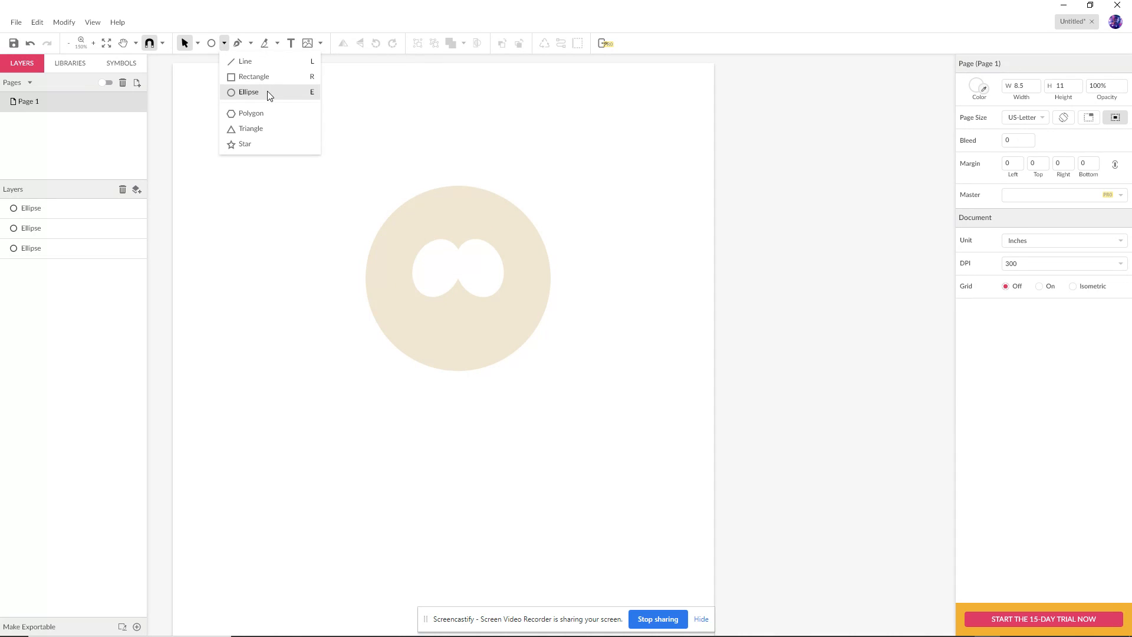
{"action": "left_click", "coordinate": [249, 92]}
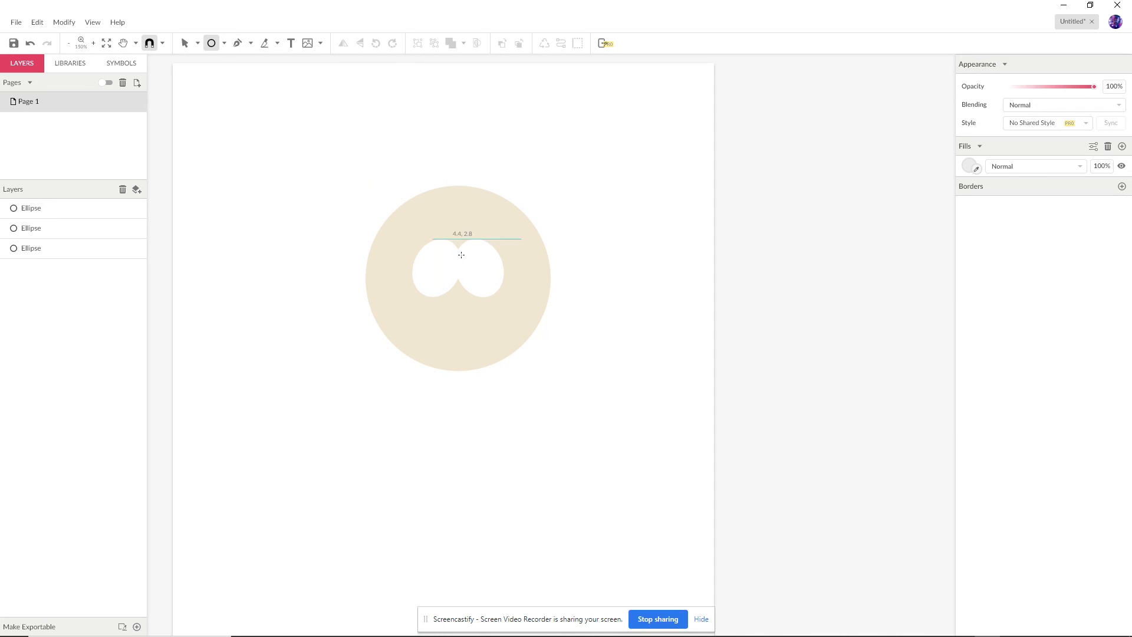
{"action": "left_click_drag", "start_coordinate": [476, 262], "coordinate": [486, 273]}
{"action": "key", "text": "v"}
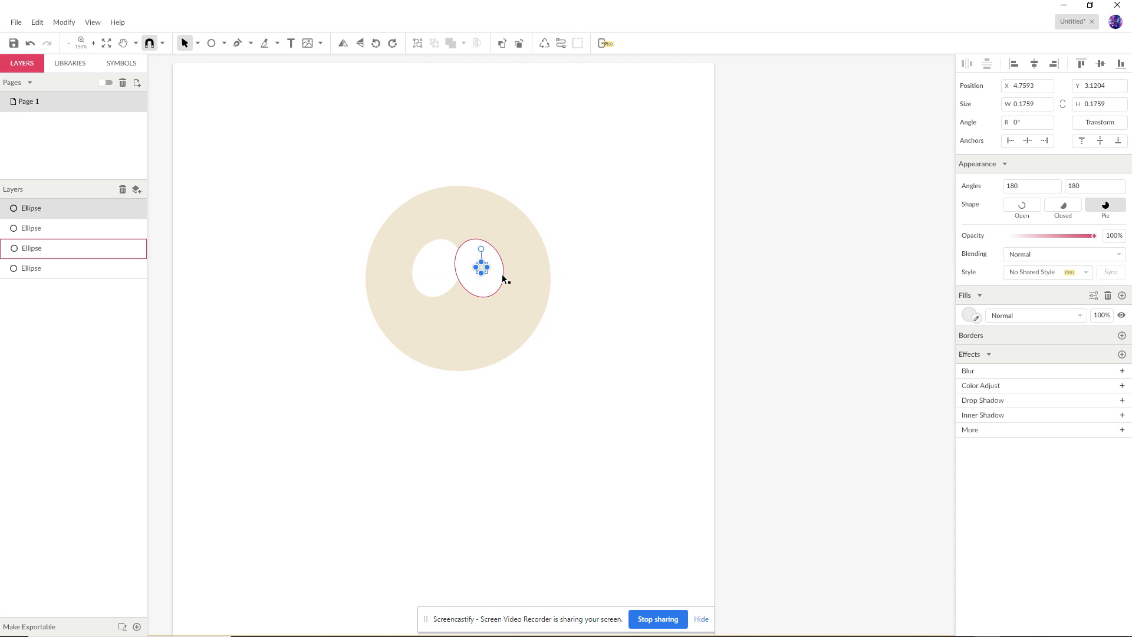
Fill the pupil with black (#000000) and duplicate it into the left eye at the same height.
{"action": "left_click", "coordinate": [970, 315]}
{"action": "left_click_drag", "start_coordinate": [963, 353], "coordinate": [950, 429]}
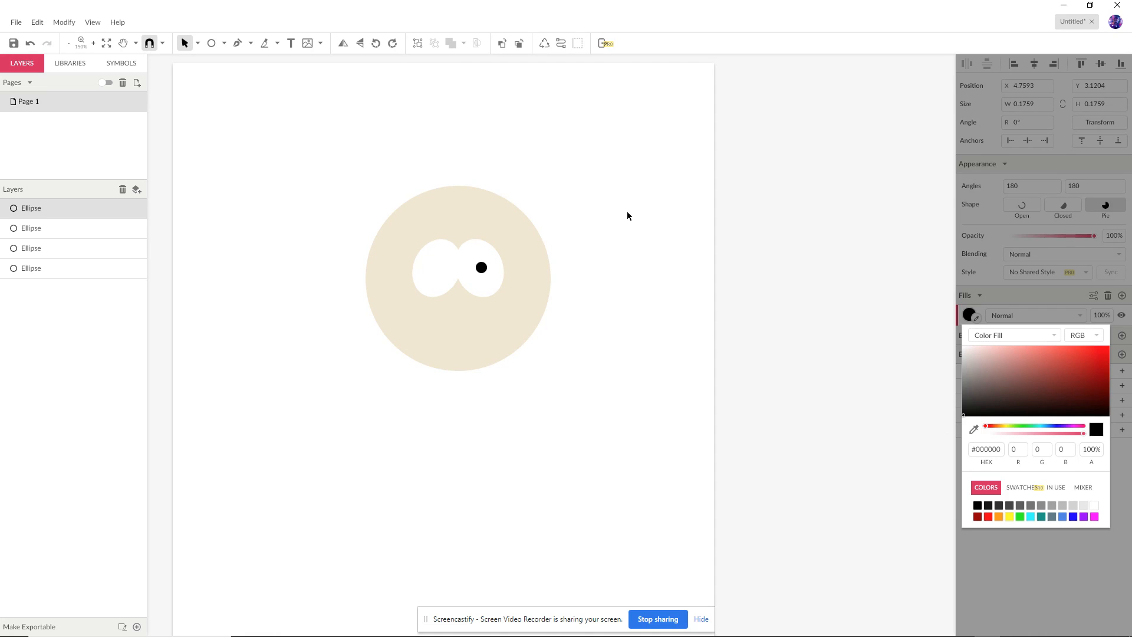
{"action": "left_click", "coordinate": [628, 214]}
{"action": "left_click_drag", "start_coordinate": [483, 269], "coordinate": [439, 271]}
{"action": "left_click", "coordinate": [761, 242]}
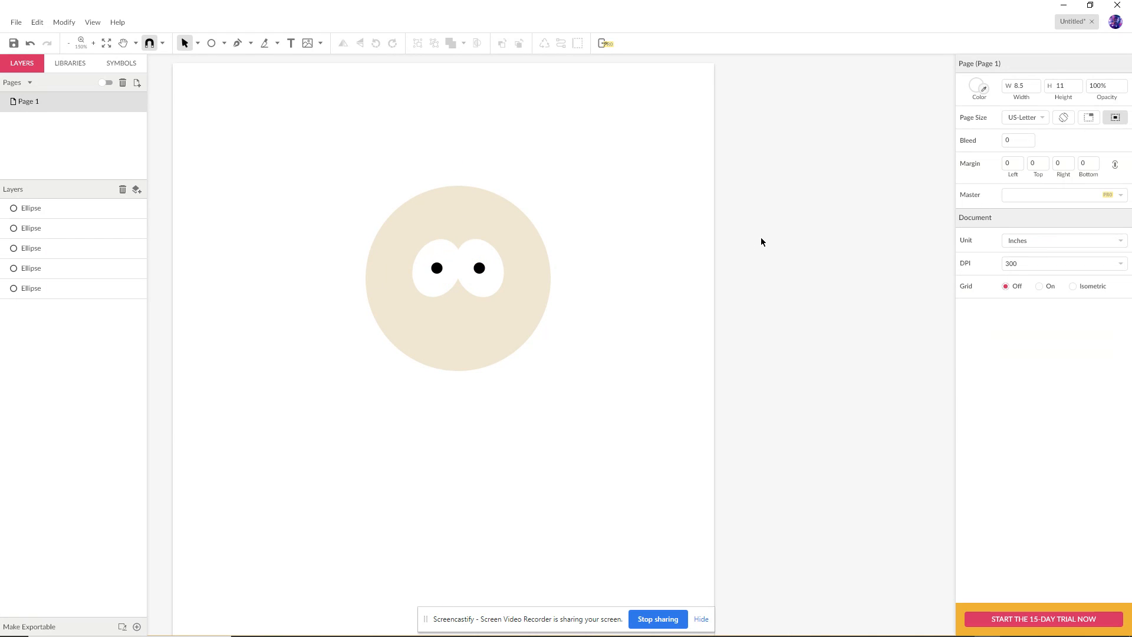
Draw a closed smiling mouth path below the eyes, about 1.13 in wide and 0.28 in high, with a straight upper edge and curved lower edge.
{"action": "key", "text": "h"}
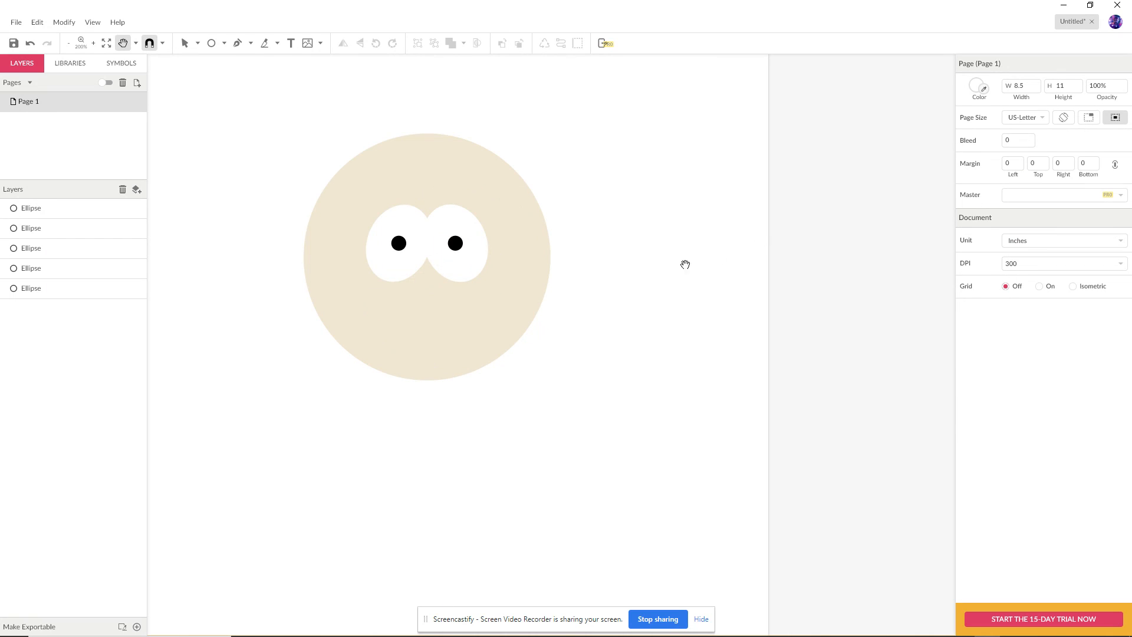
{"action": "scroll", "coordinate": [602, 242], "scroll_direction": "up", "scroll_amount": 1}
{"action": "key", "text": "v"}
{"action": "left_click", "coordinate": [525, 231]}
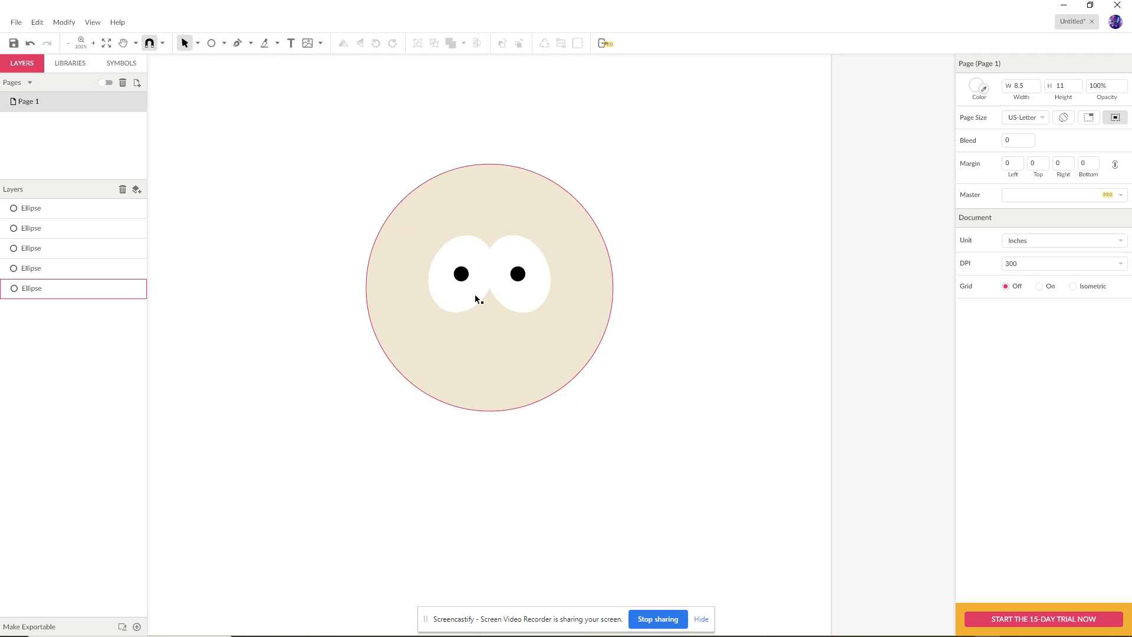
{"action": "left_click", "coordinate": [236, 44]}
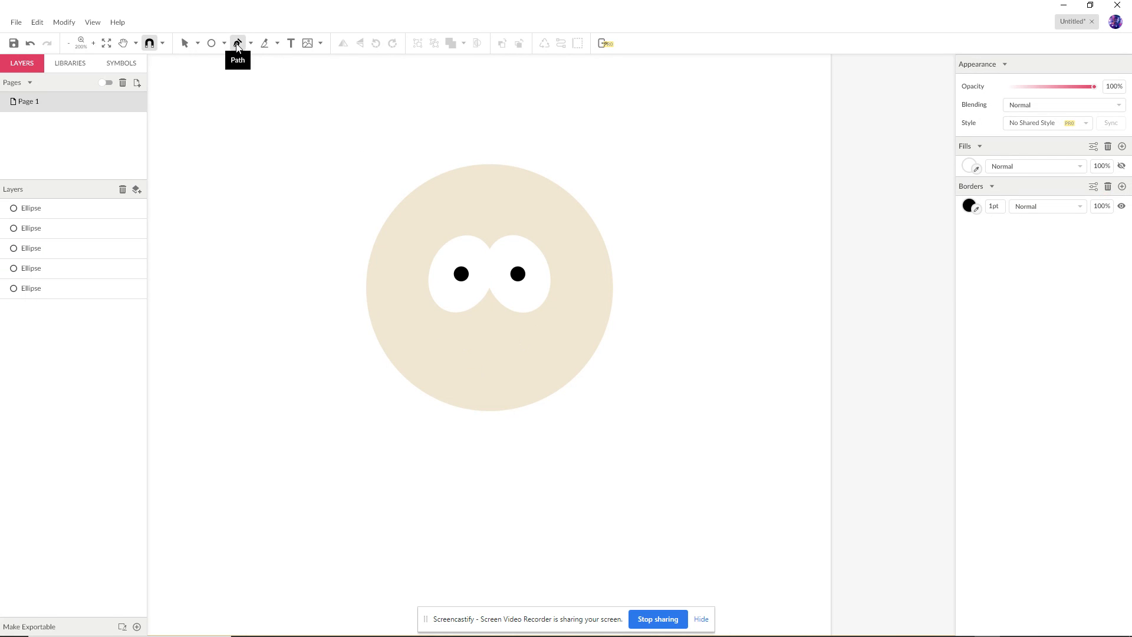
{"action": "left_click", "coordinate": [442, 348]}
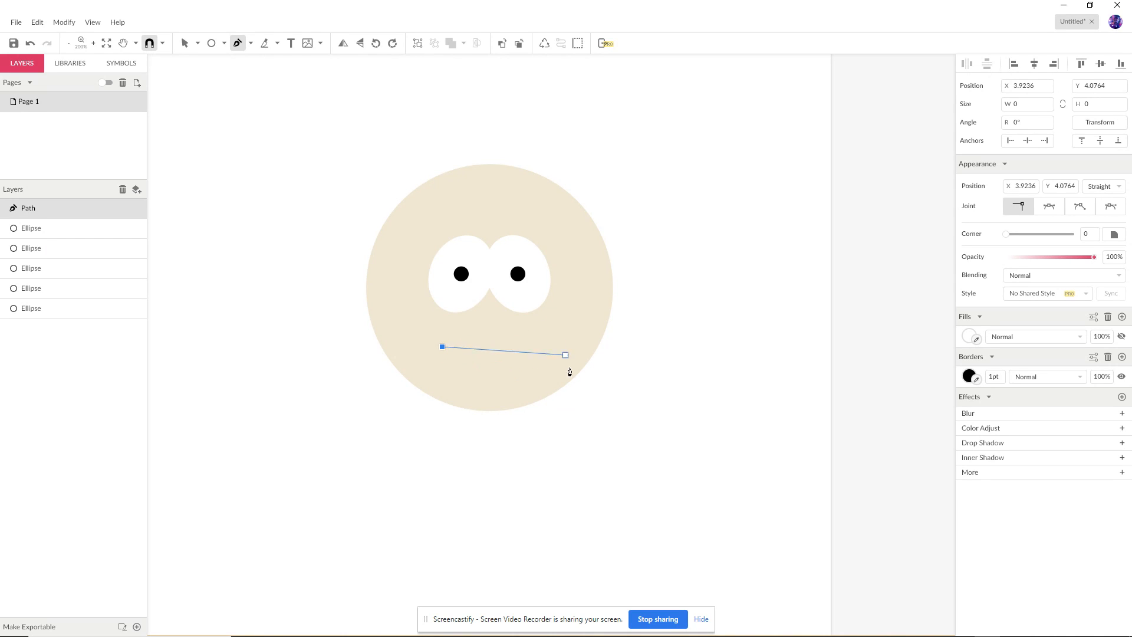
{"action": "left_click", "coordinate": [607, 346]}
{"action": "left_click", "coordinate": [539, 348]}
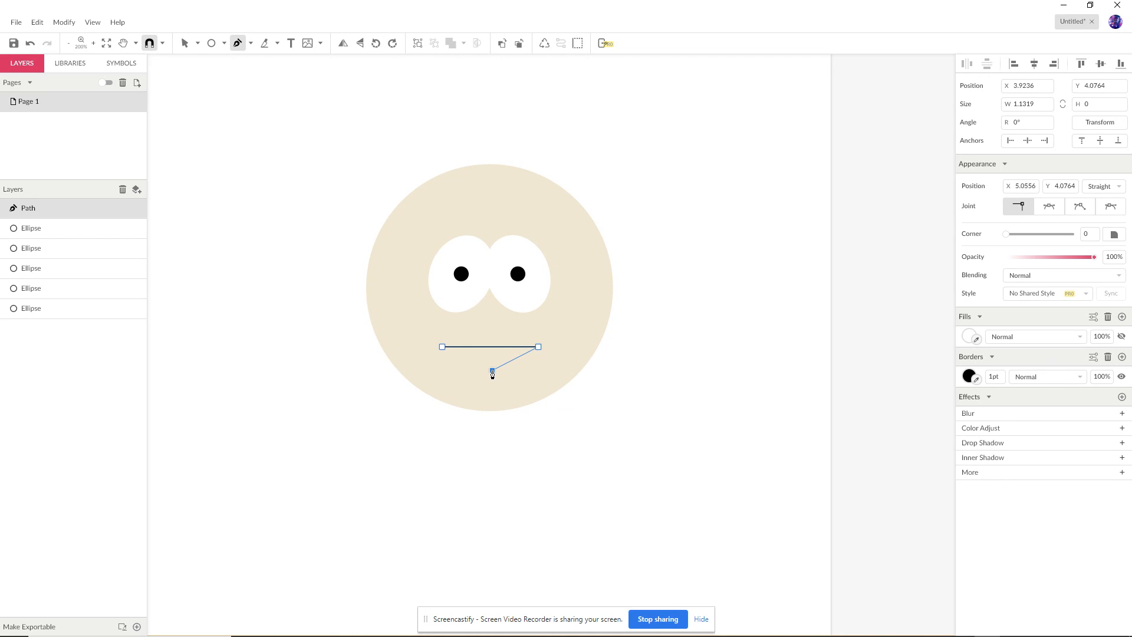
{"action": "left_click_drag", "start_coordinate": [490, 374], "coordinate": [458, 374]}
{"action": "left_click_drag", "start_coordinate": [457, 374], "coordinate": [455, 371]}
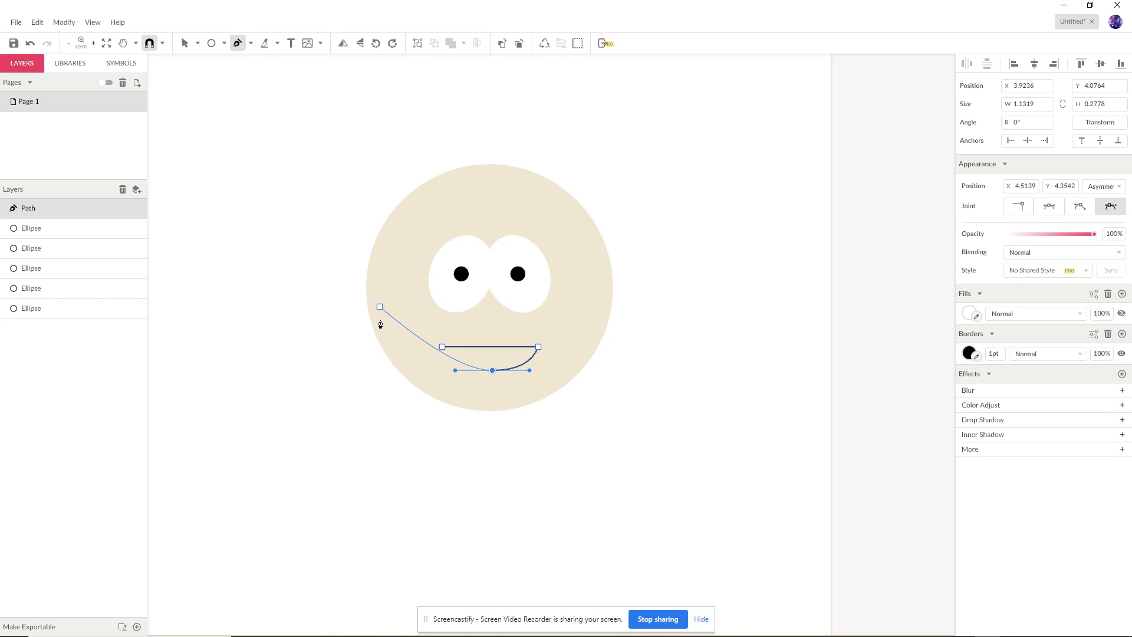
{"action": "left_click", "coordinate": [443, 351]}
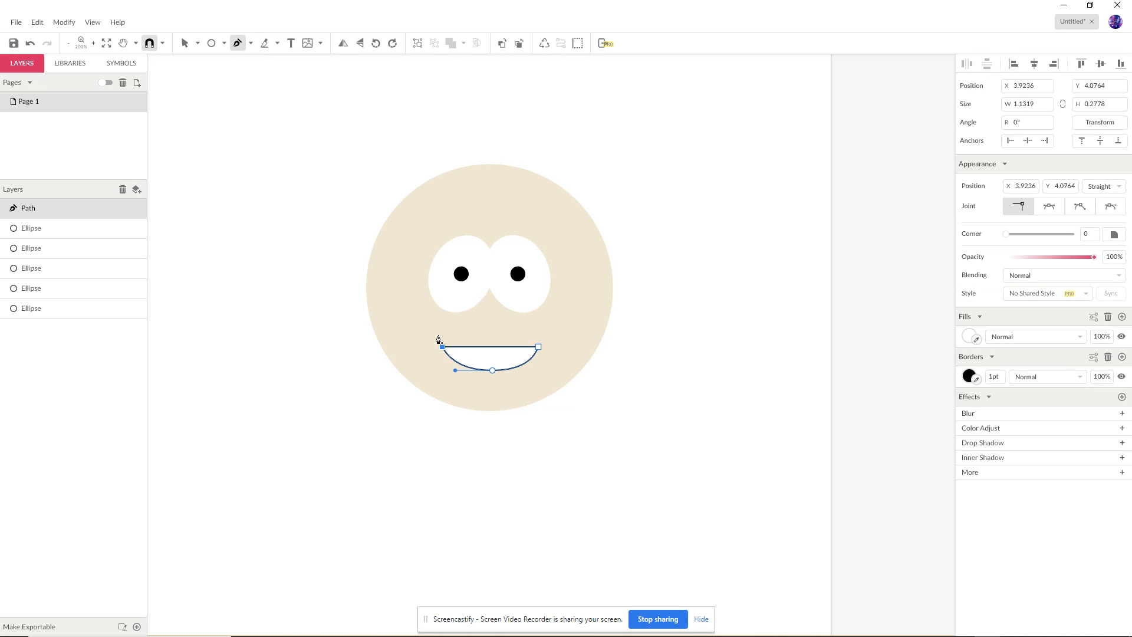
Shift the mouth slightly left to center it on the head and fill it with black (#000000).
{"action": "left_click", "coordinate": [184, 43]}
{"action": "left_click_drag", "start_coordinate": [500, 362], "coordinate": [473, 359]}
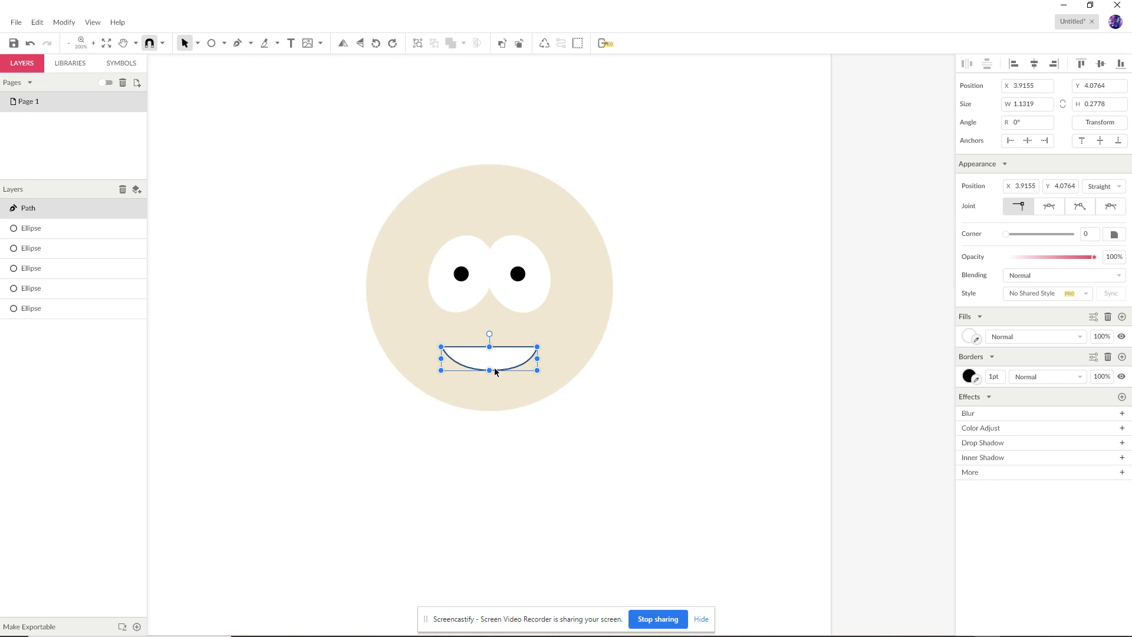
{"action": "left_click", "coordinate": [969, 338]}
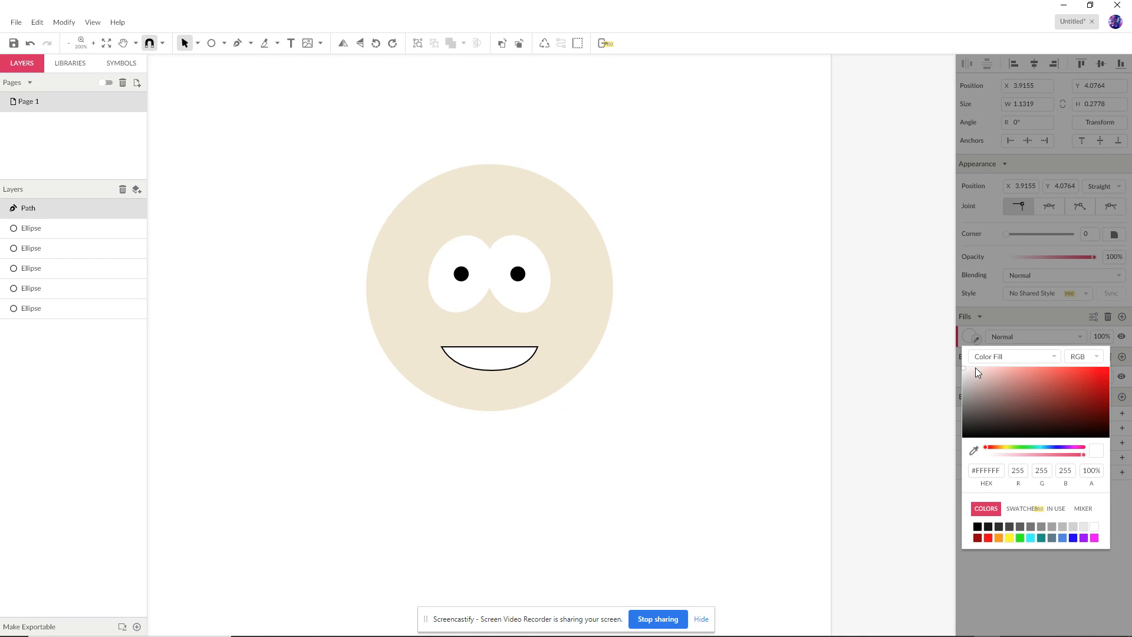
{"action": "left_click_drag", "start_coordinate": [974, 370], "coordinate": [956, 445]}
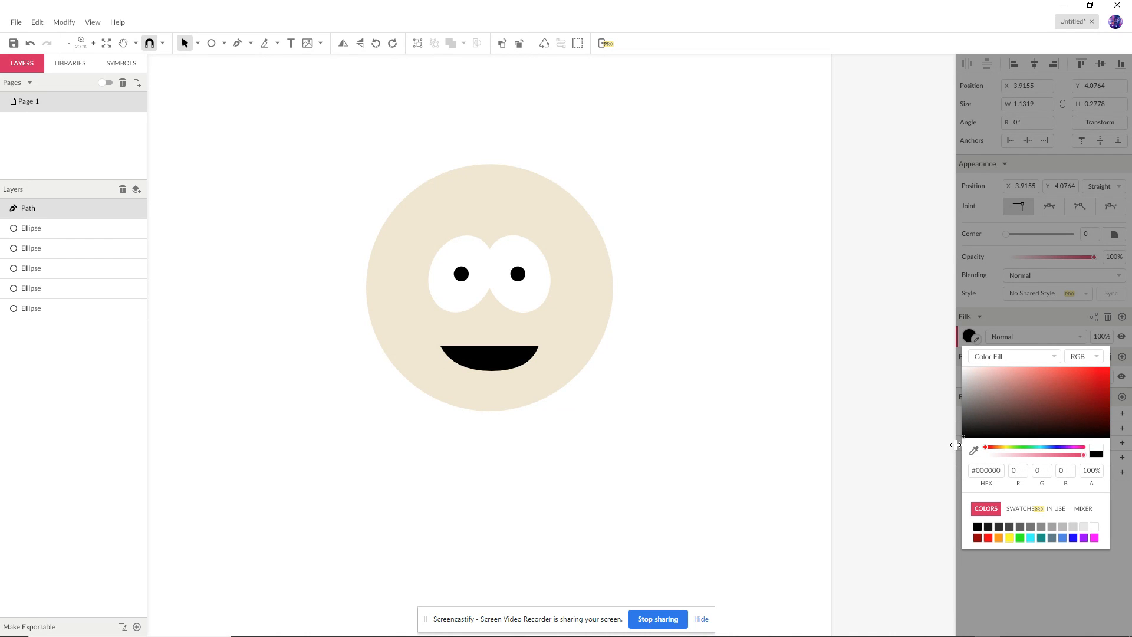
{"action": "left_click", "coordinate": [921, 369]}
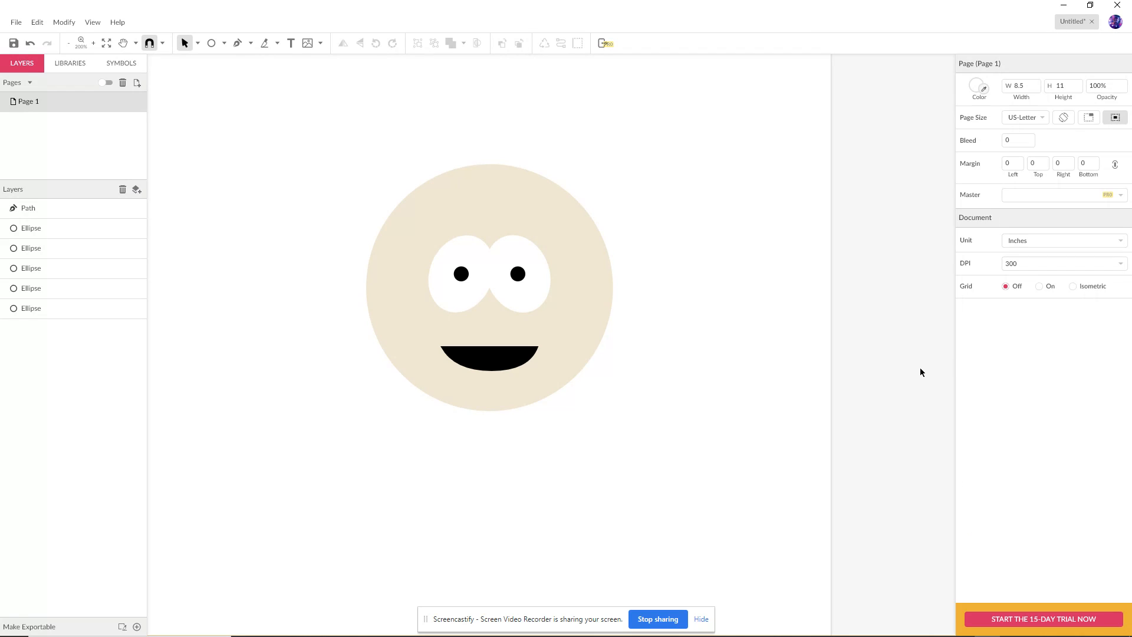
Start a tongue path with a curved anchor point in the middle of the mouth and give it a #C36F6F fill.
{"action": "left_click", "coordinate": [518, 357]}
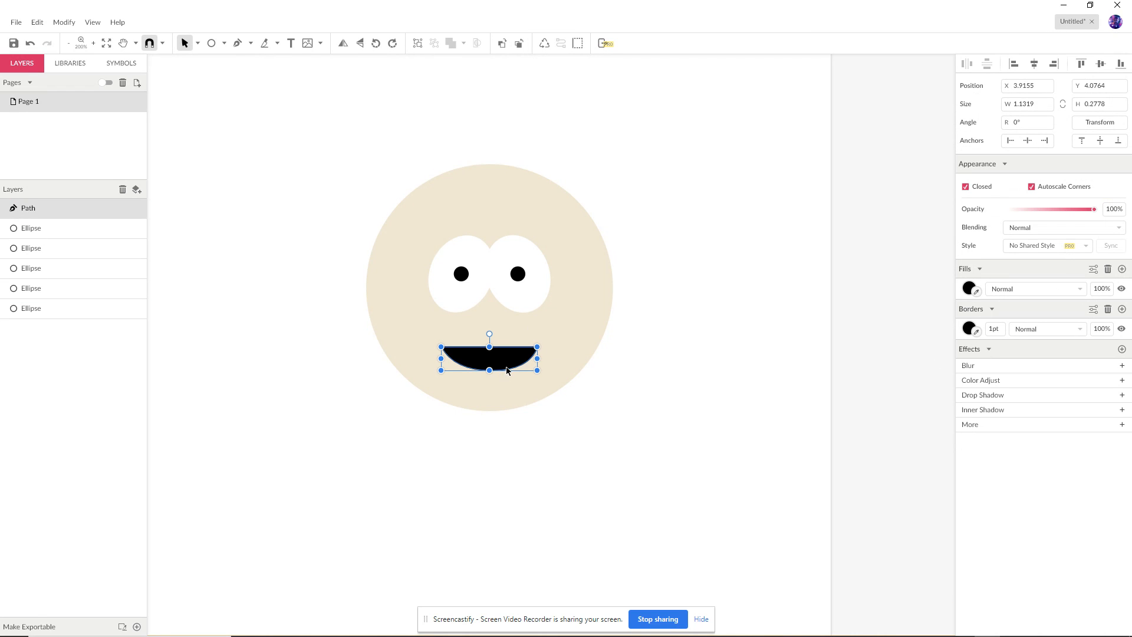
{"action": "key", "text": "ctrl+plus"}
{"action": "key", "text": "ctrl+plus"}
{"action": "key", "text": "space"}
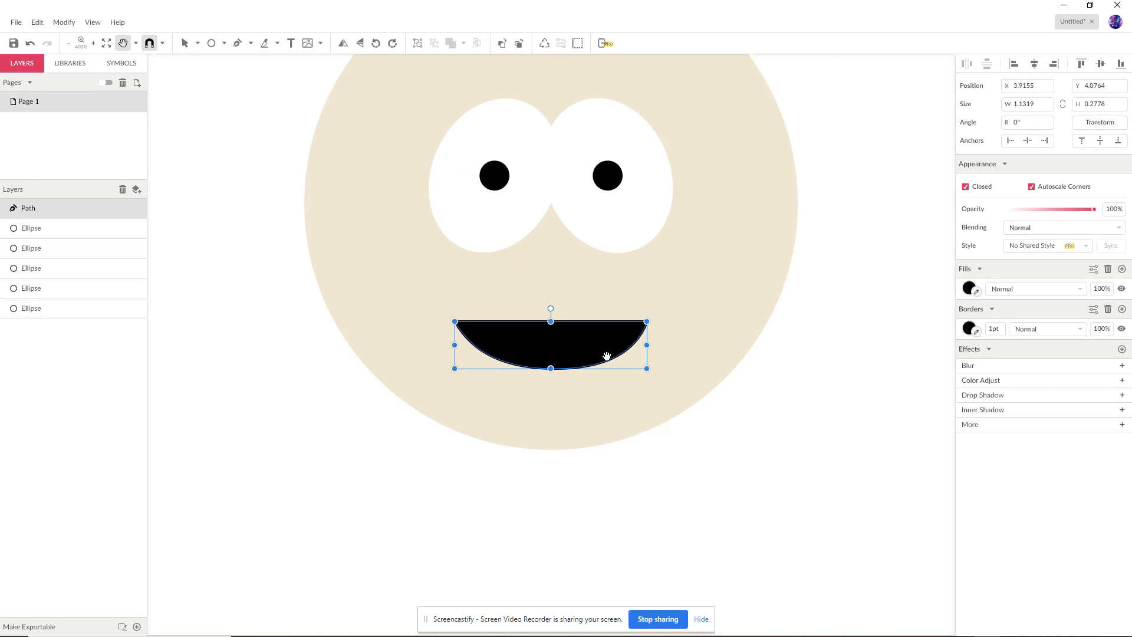
{"action": "left_click_drag", "start_coordinate": [719, 345], "coordinate": [675, 357]}
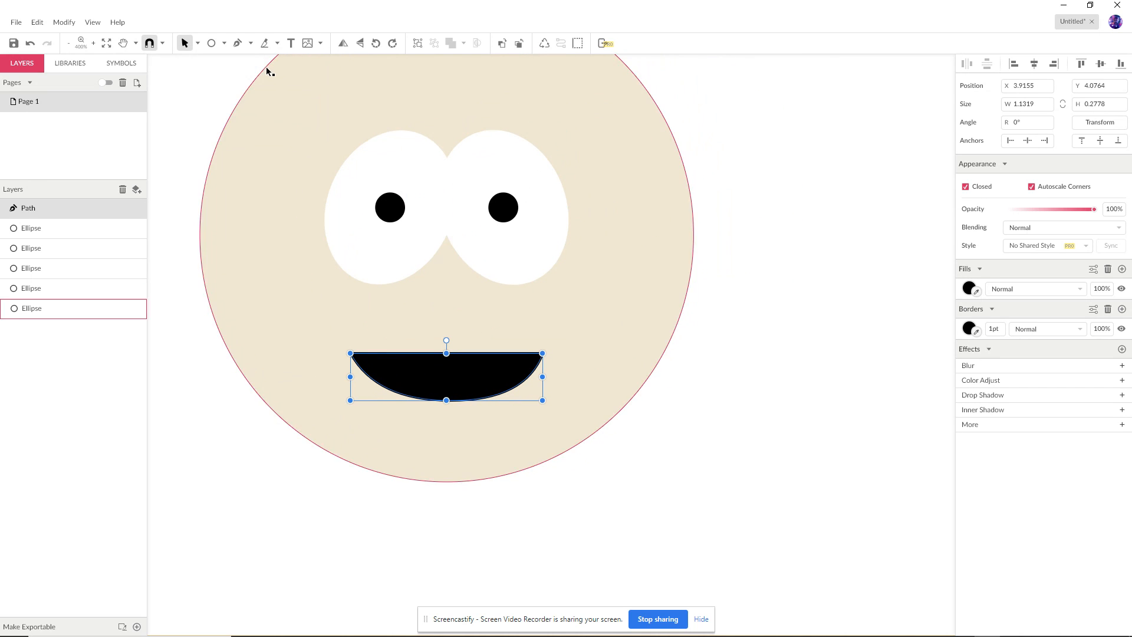
{"action": "left_click", "coordinate": [236, 42]}
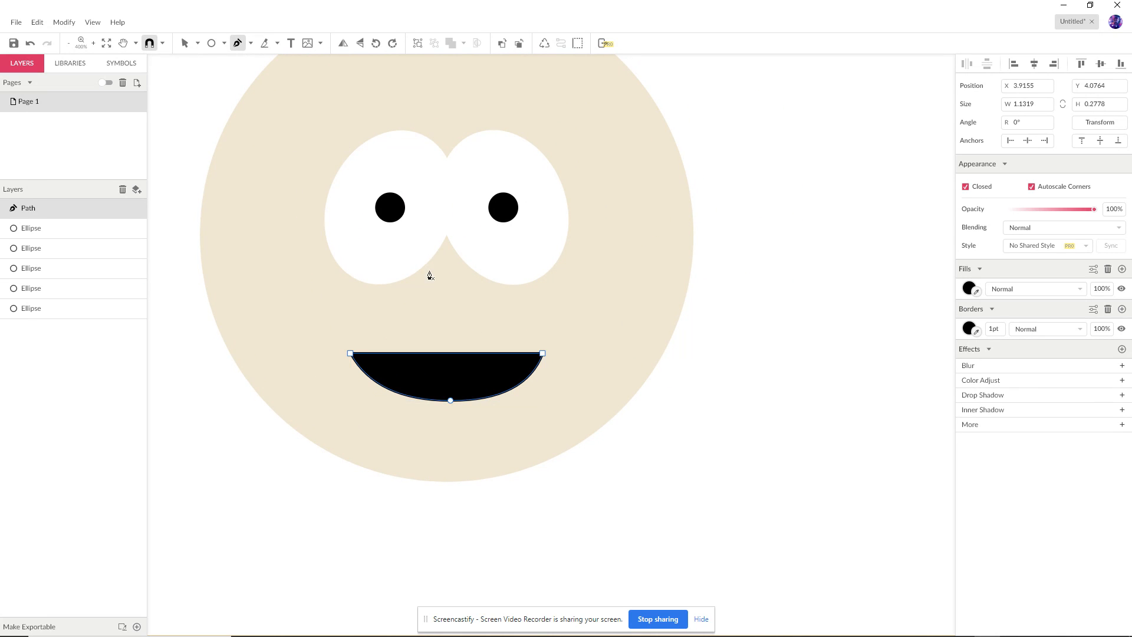
{"action": "left_click", "coordinate": [401, 398]}
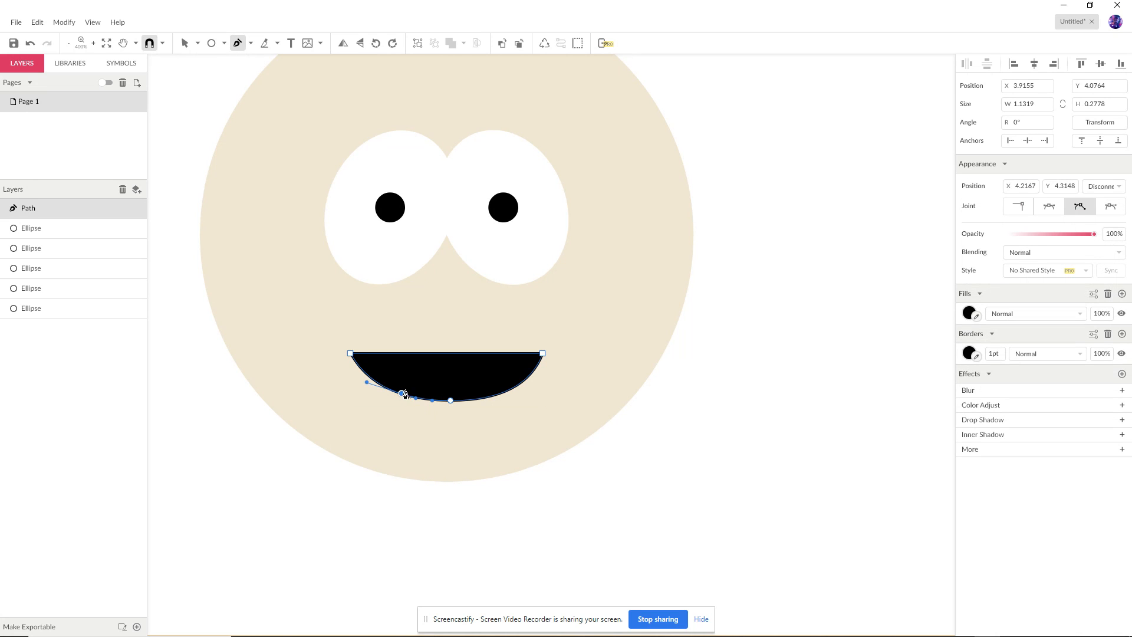
{"action": "left_click_drag", "start_coordinate": [451, 379], "coordinate": [481, 391]}
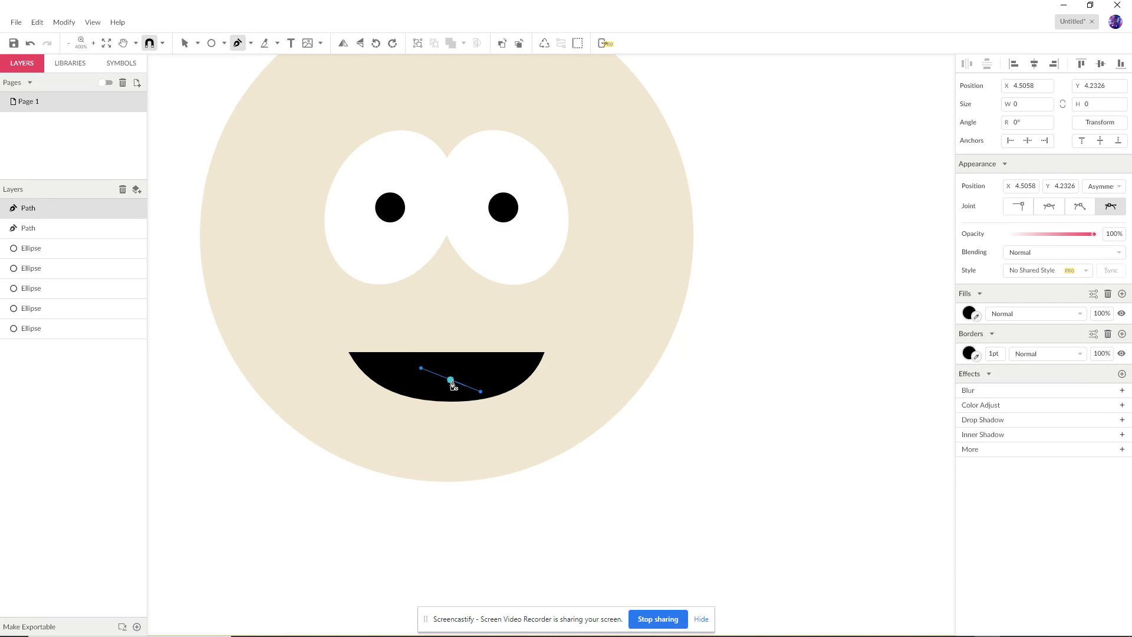
{"action": "left_click", "coordinate": [967, 313]}
{"action": "mouse_move", "coordinate": [1009, 353]}
{"action": "left_mouse_down"}
{"action": "mouse_move", "coordinate": [999, 355]}
{"action": "mouse_move", "coordinate": [1026, 361]}
{"action": "left_mouse_up"}
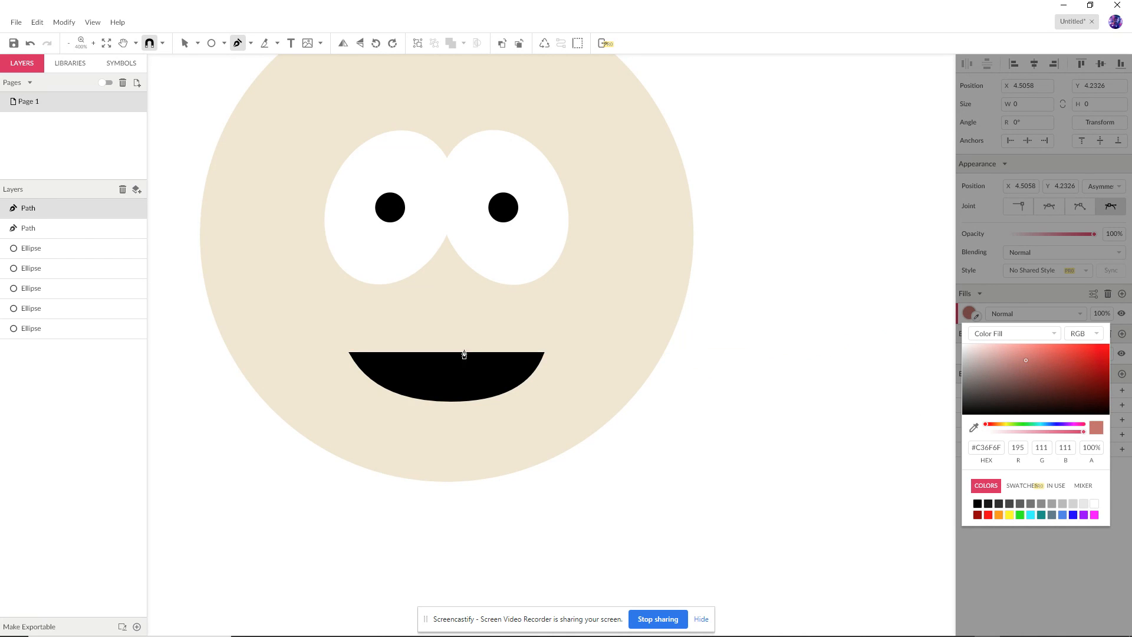
Try a #B75151 fill on the mouth shape and undo it.
{"action": "left_click", "coordinate": [184, 43]}
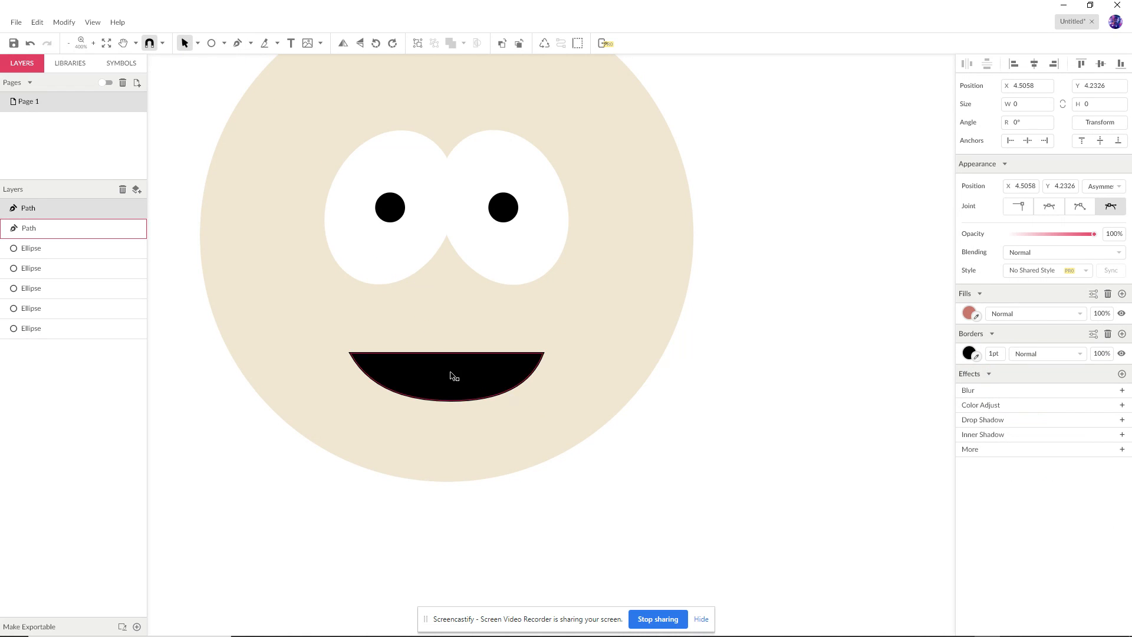
{"action": "left_click", "coordinate": [431, 375]}
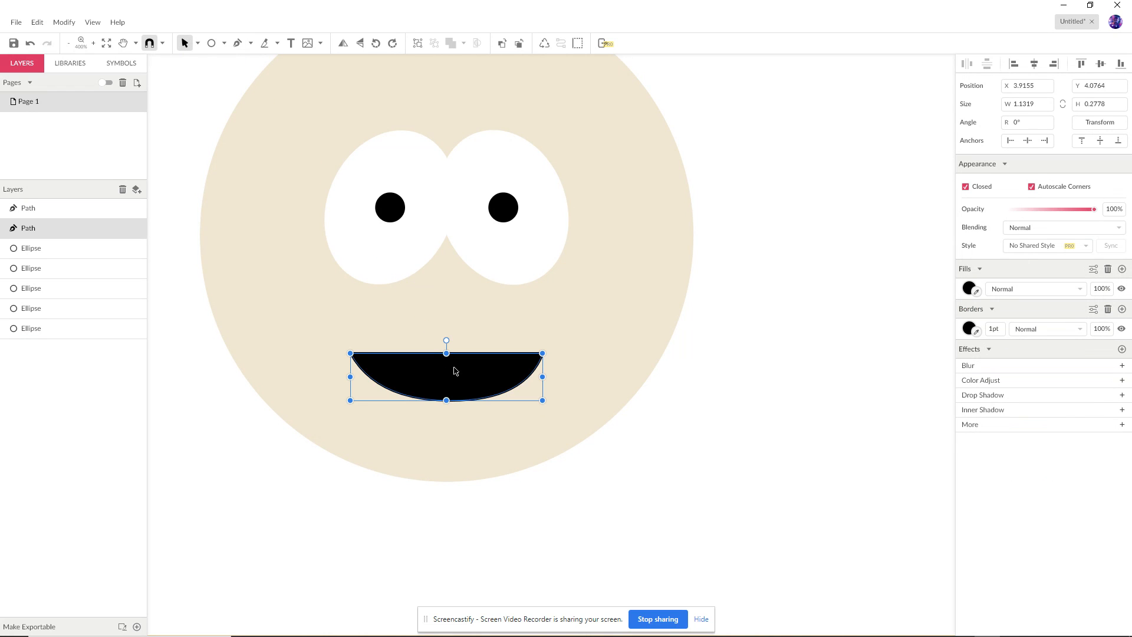
{"action": "left_click", "coordinate": [414, 402]}
{"action": "left_click", "coordinate": [748, 382]}
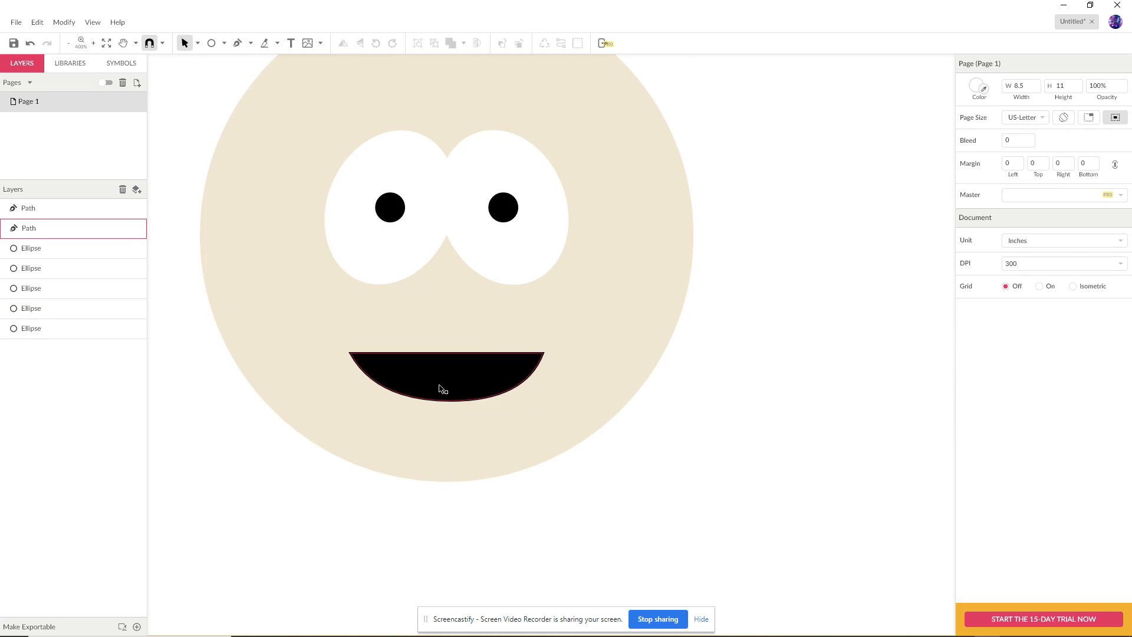
{"action": "left_click", "coordinate": [457, 387]}
{"action": "left_click", "coordinate": [237, 43]}
{"action": "left_click", "coordinate": [969, 288]}
{"action": "left_click_drag", "start_coordinate": [1015, 334], "coordinate": [1045, 339]}
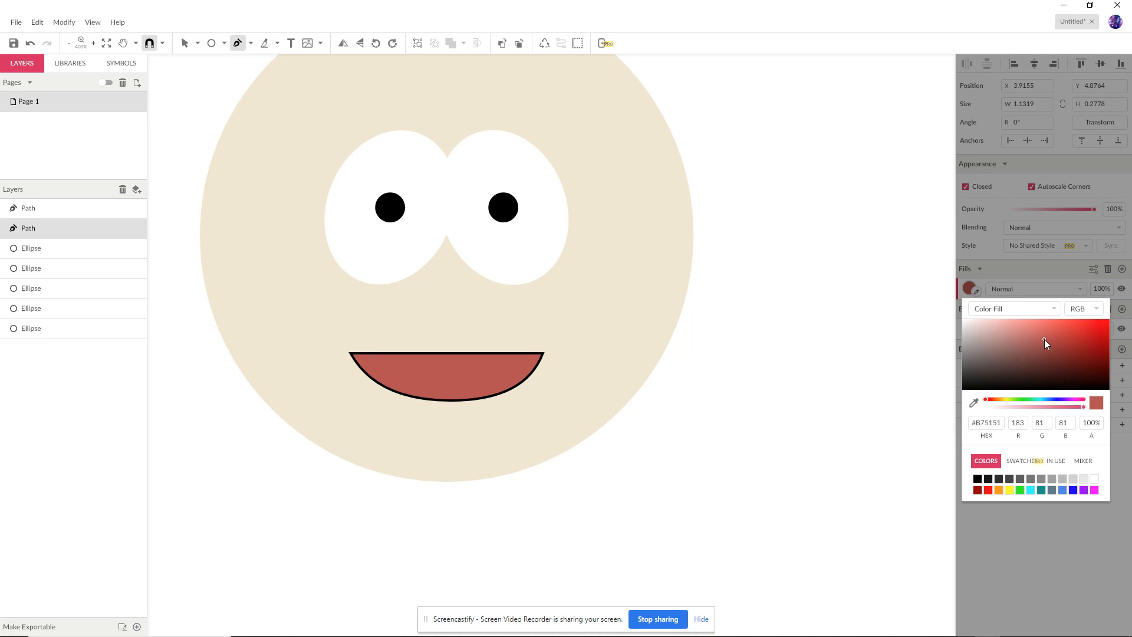
{"action": "left_click_drag", "start_coordinate": [1044, 340], "coordinate": [1044, 341]}
{"action": "left_click", "coordinate": [871, 383]}
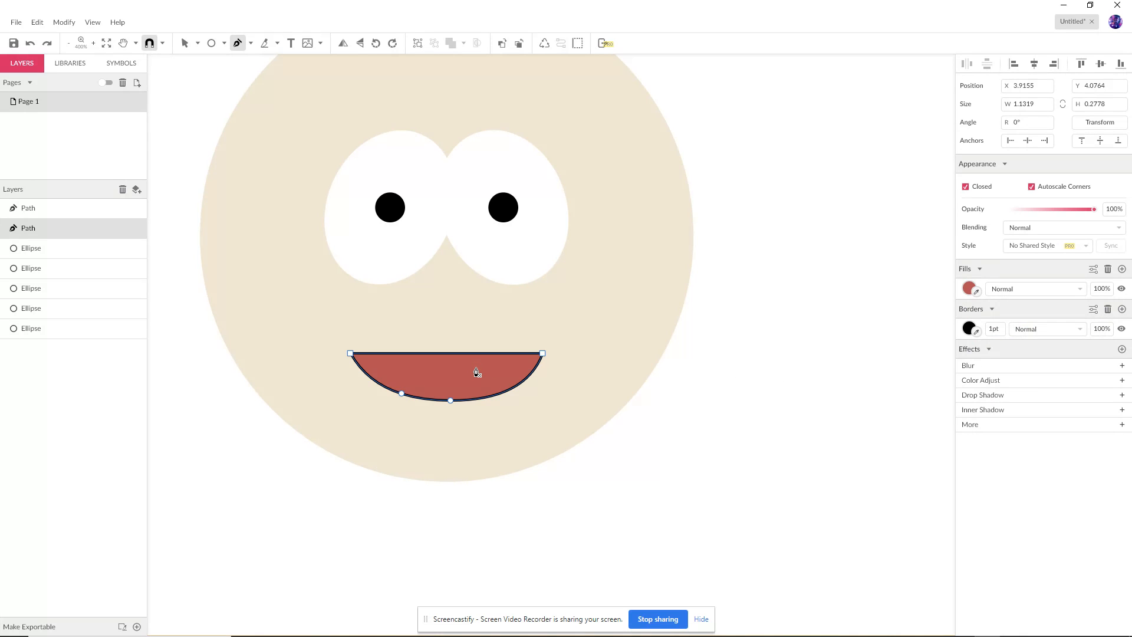
{"action": "key", "text": "ctrl+z"}
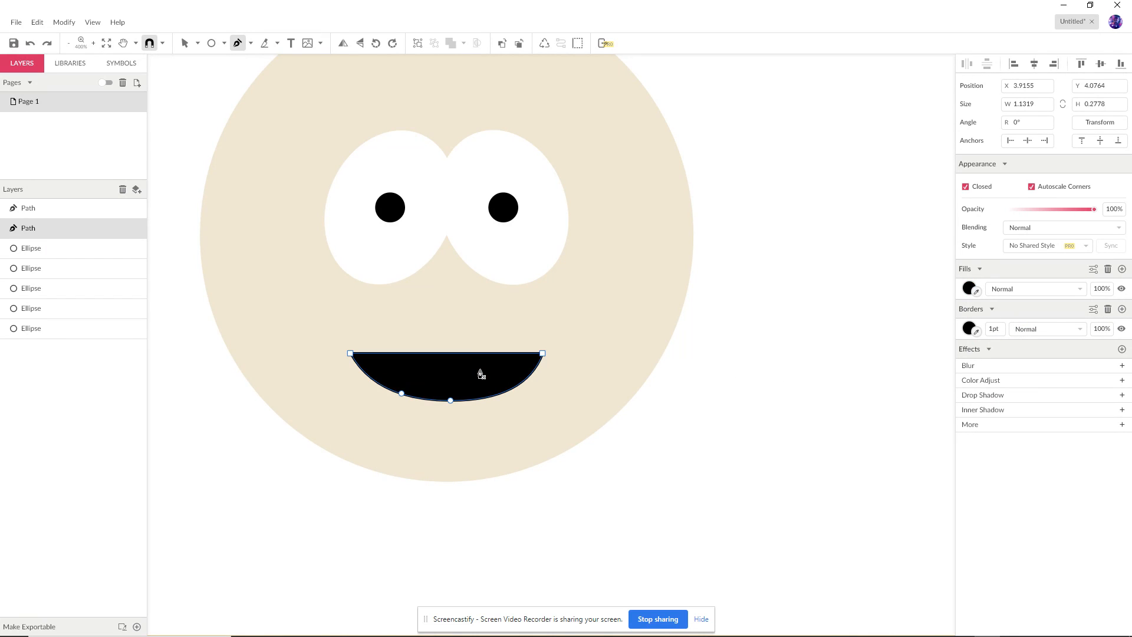
Try to draw the tongue outline with curved anchor points in the mouth's center and on both sides of its lower edge.
{"action": "left_click_drag", "start_coordinate": [450, 379], "coordinate": [480, 391]}
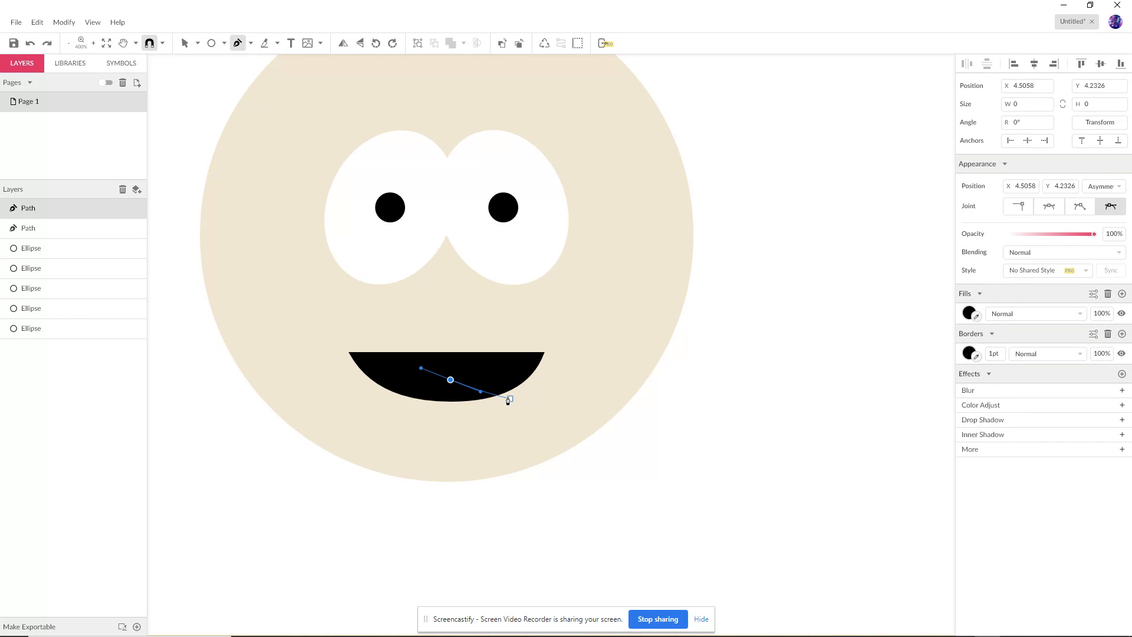
{"action": "left_click", "coordinate": [451, 380]}
{"action": "left_click_drag", "start_coordinate": [503, 394], "coordinate": [517, 415]}
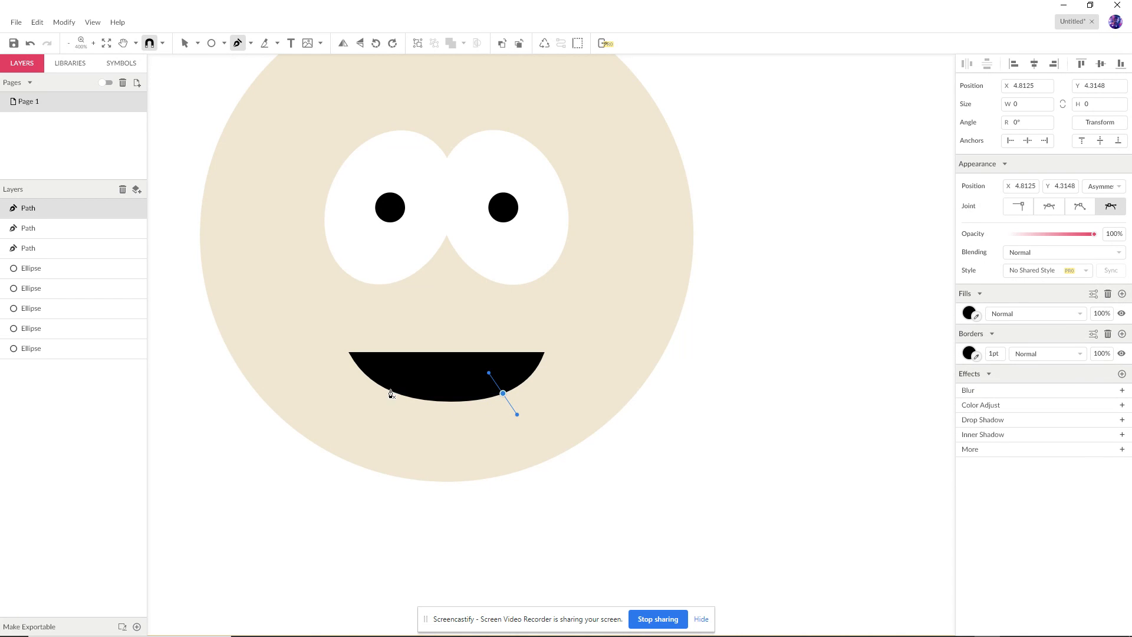
{"action": "left_click_drag", "start_coordinate": [396, 393], "coordinate": [345, 373]}
{"action": "key", "text": "Escape"}
Move the black mouth shape slightly down on the face and deselect it.
{"action": "left_click", "coordinate": [448, 395]}
{"action": "mouse_move", "coordinate": [464, 384]}
{"action": "left_mouse_down"}
{"action": "mouse_move", "coordinate": [664, 356]}
{"action": "mouse_move", "coordinate": [699, 366]}
{"action": "mouse_move", "coordinate": [468, 391]}
{"action": "left_mouse_up"}
{"action": "left_click", "coordinate": [530, 391]}
{"action": "left_click", "coordinate": [758, 390]}
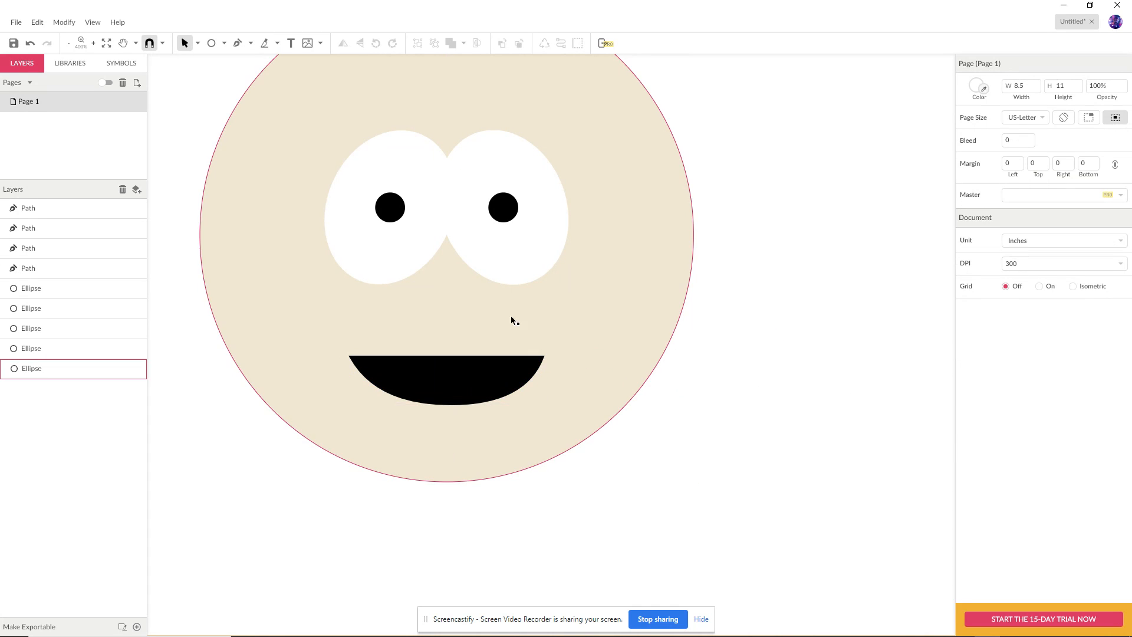
Draw a closed, lip-shaped tongue path with curved anchor points above the mouth, about 0.47 by 0.14 in.
{"action": "left_click", "coordinate": [238, 44]}
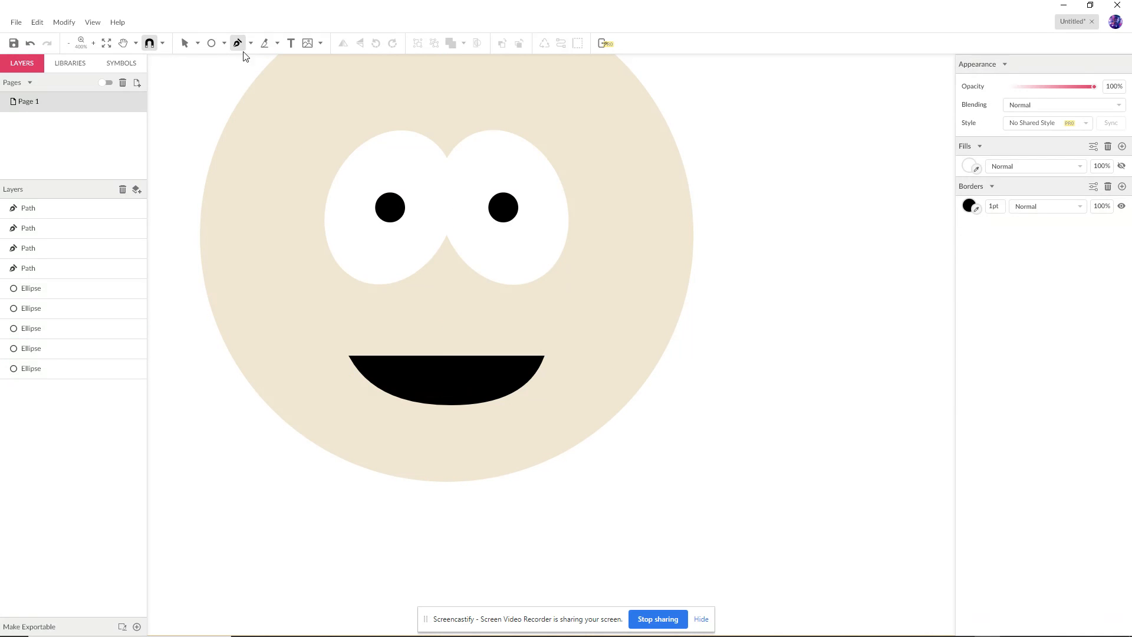
{"action": "left_click", "coordinate": [402, 334]}
{"action": "left_click_drag", "start_coordinate": [444, 322], "coordinate": [470, 329]}
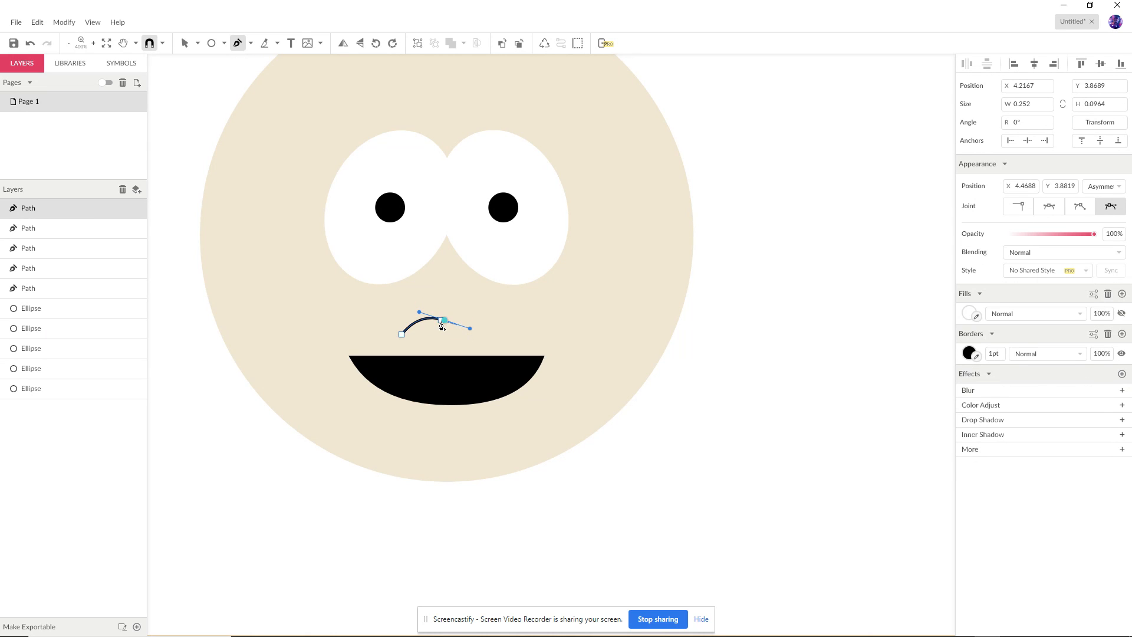
{"action": "left_click_drag", "start_coordinate": [481, 334], "coordinate": [487, 355]}
{"action": "left_click_drag", "start_coordinate": [402, 334], "coordinate": [361, 319]}
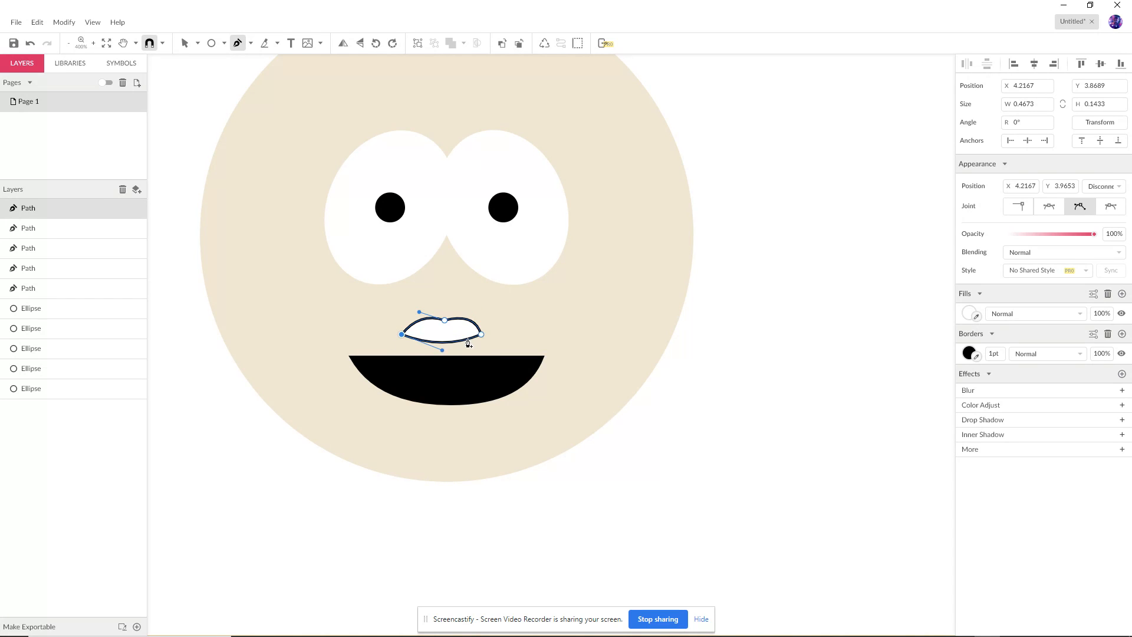
Fill the tongue with #CC4C4C and move it into the lower middle of the black mouth shape.
{"action": "left_click", "coordinate": [969, 313]}
{"action": "mouse_move", "coordinate": [1016, 353]}
{"action": "left_mouse_down"}
{"action": "mouse_move", "coordinate": [1038, 367]}
{"action": "mouse_move", "coordinate": [1055, 359]}
{"action": "left_mouse_up"}
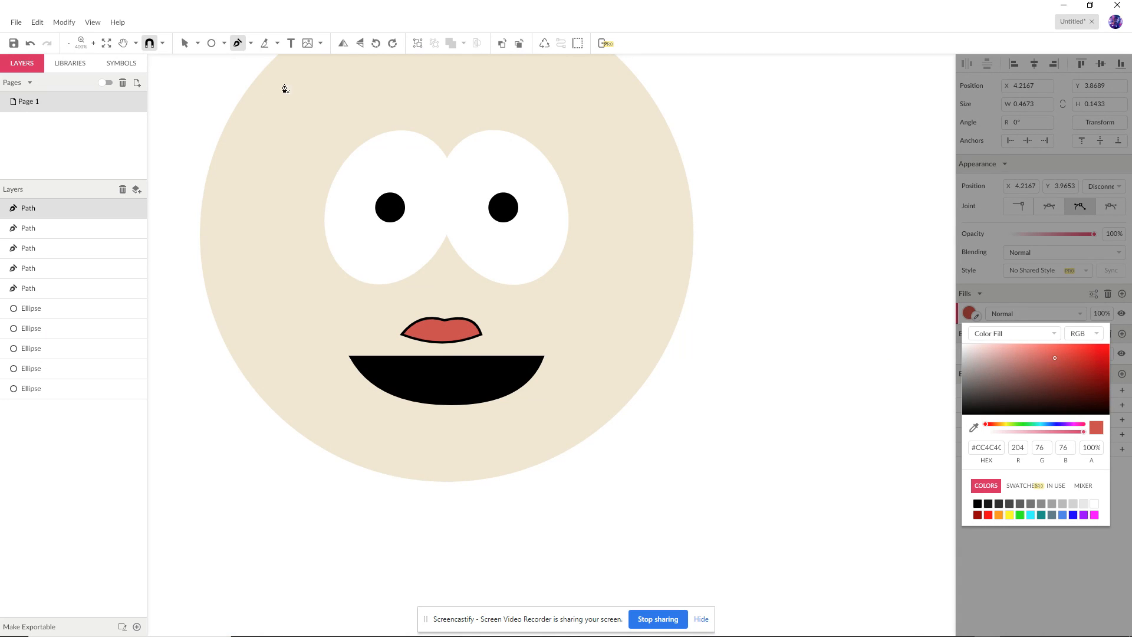
{"action": "left_click", "coordinate": [184, 43]}
{"action": "left_click_drag", "start_coordinate": [456, 334], "coordinate": [462, 397]}
{"action": "left_click", "coordinate": [734, 424]}
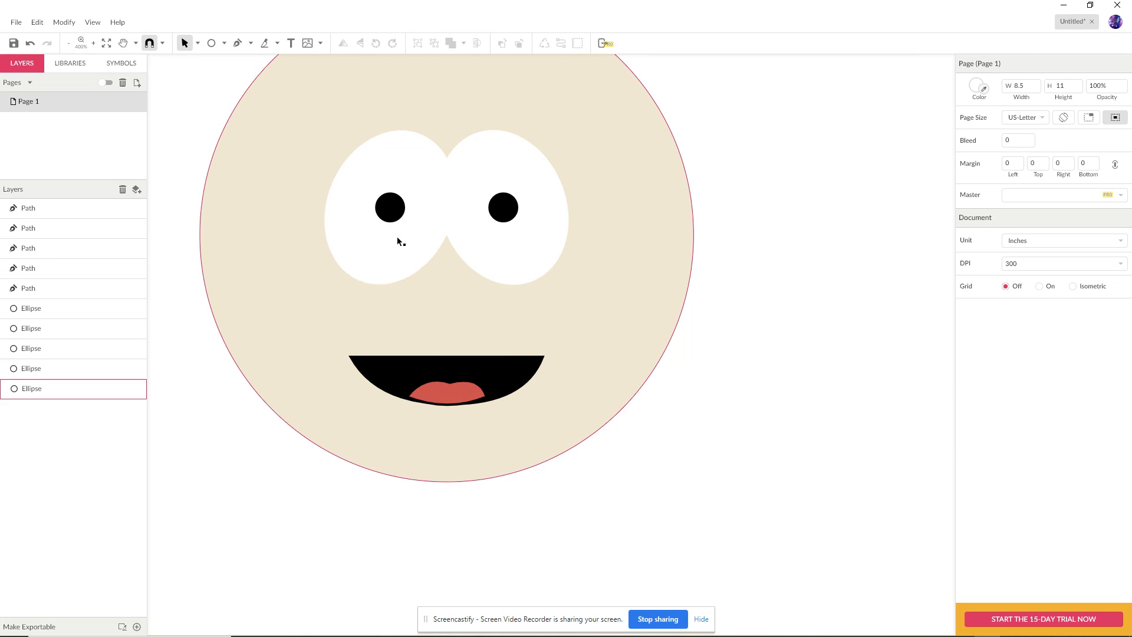
Draw a closed teeth path above the mouth, about 0.91 by 0.10 in, with a straight upper edge and rounded lower corners.
{"action": "left_click", "coordinate": [238, 43]}
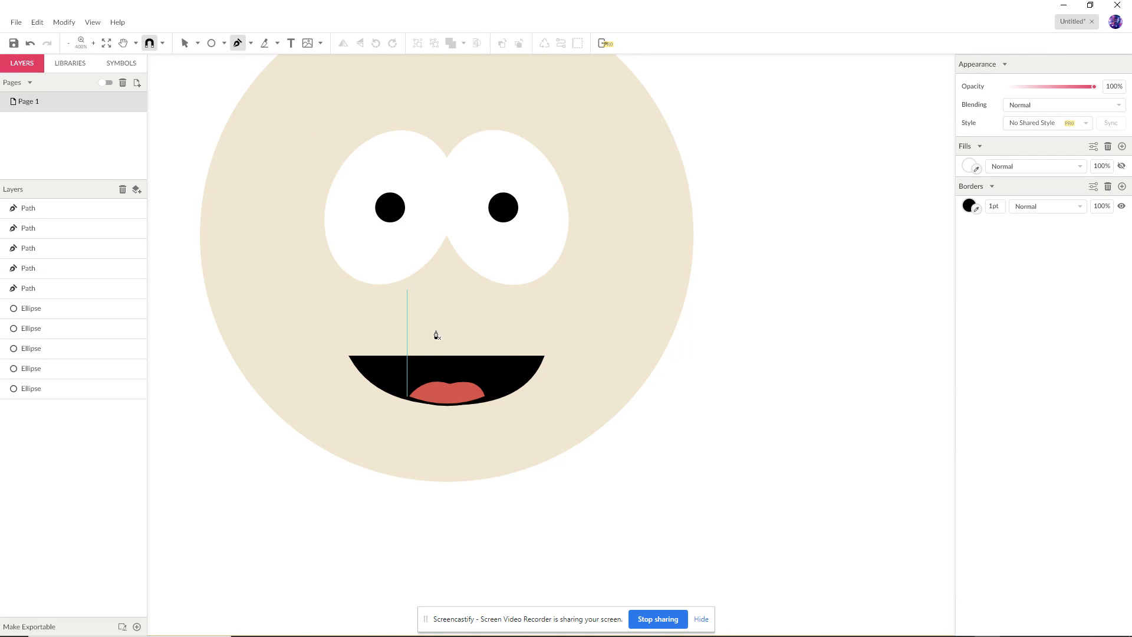
{"action": "left_click", "coordinate": [369, 333]}
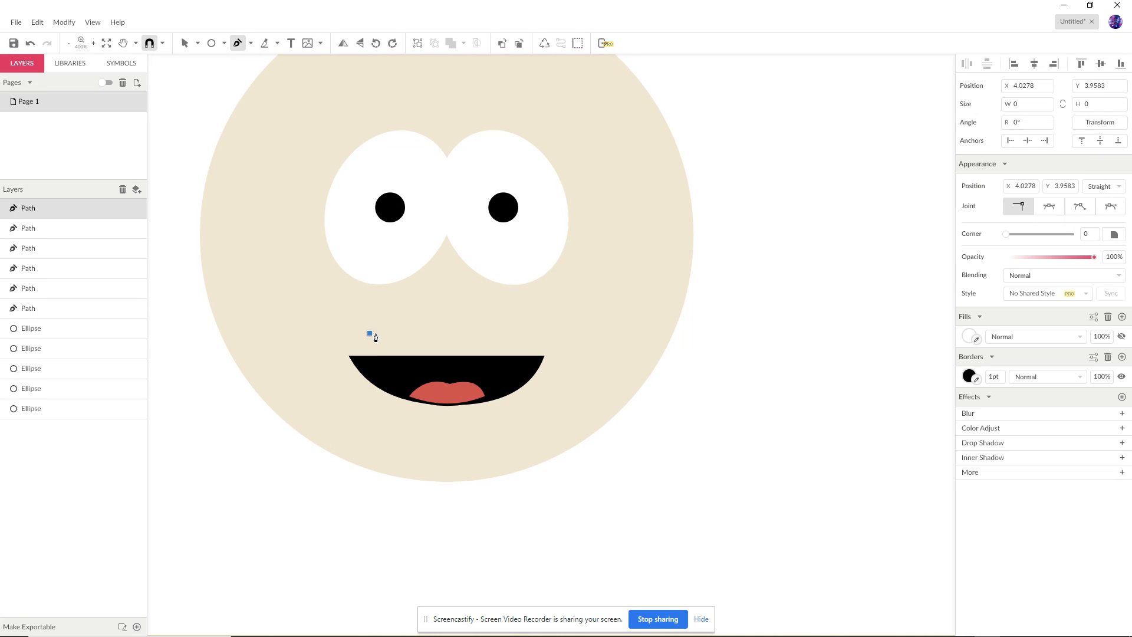
{"action": "left_click", "coordinate": [524, 334]}
{"action": "left_click_drag", "start_coordinate": [504, 350], "coordinate": [485, 353]}
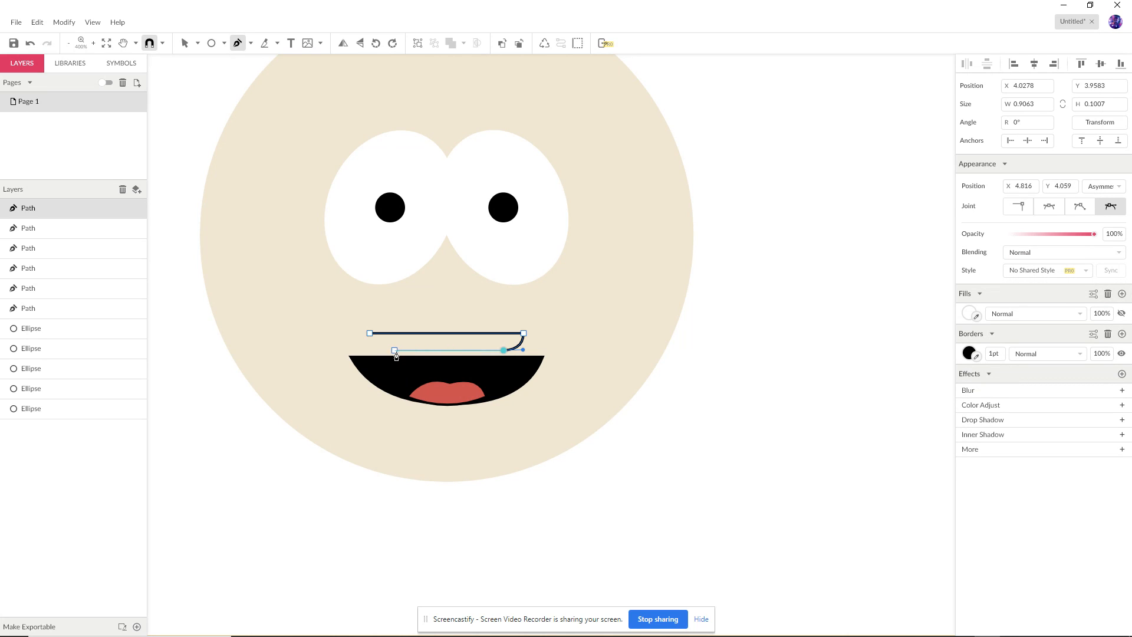
{"action": "left_click", "coordinate": [394, 351]}
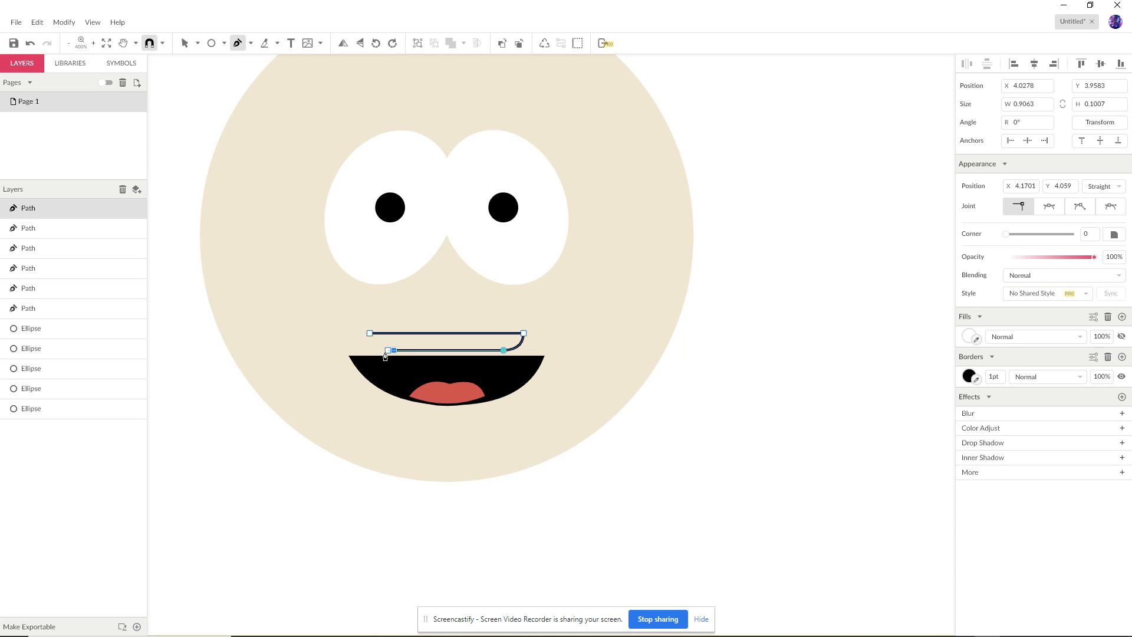
{"action": "left_click_drag", "start_coordinate": [372, 328], "coordinate": [367, 323]}
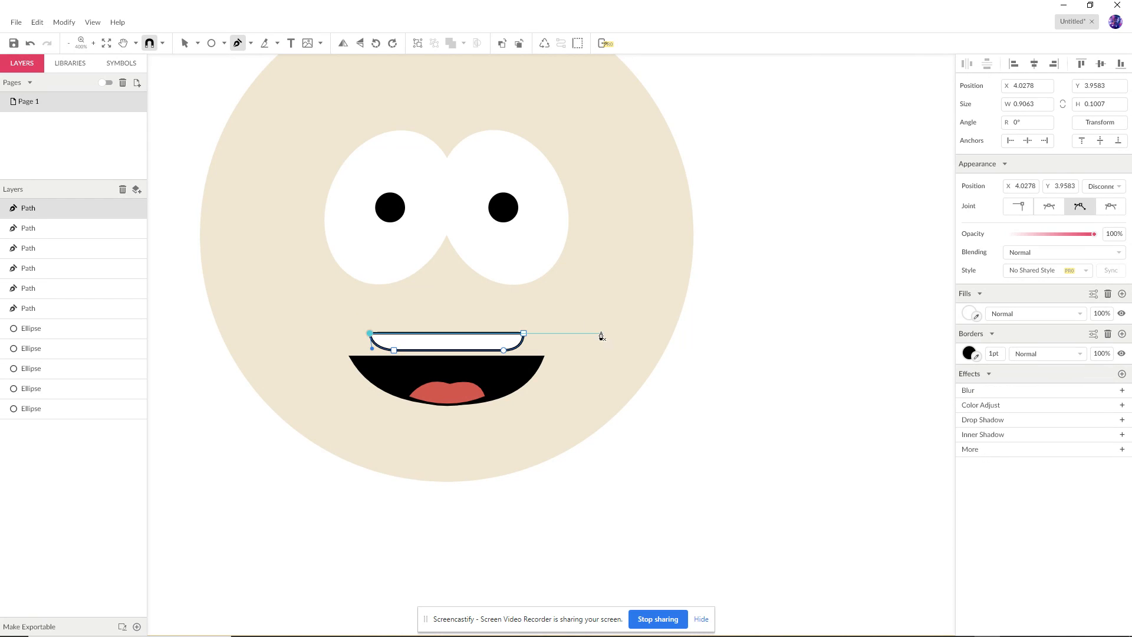
Move the white teeth shape onto the upper edge of the mouth, centred within it, and deselect it.
{"action": "left_click", "coordinate": [186, 46]}
{"action": "mouse_move", "coordinate": [488, 344]}
{"action": "left_mouse_down"}
{"action": "mouse_move", "coordinate": [488, 374]}
{"action": "mouse_move", "coordinate": [487, 362]}
{"action": "left_mouse_up"}
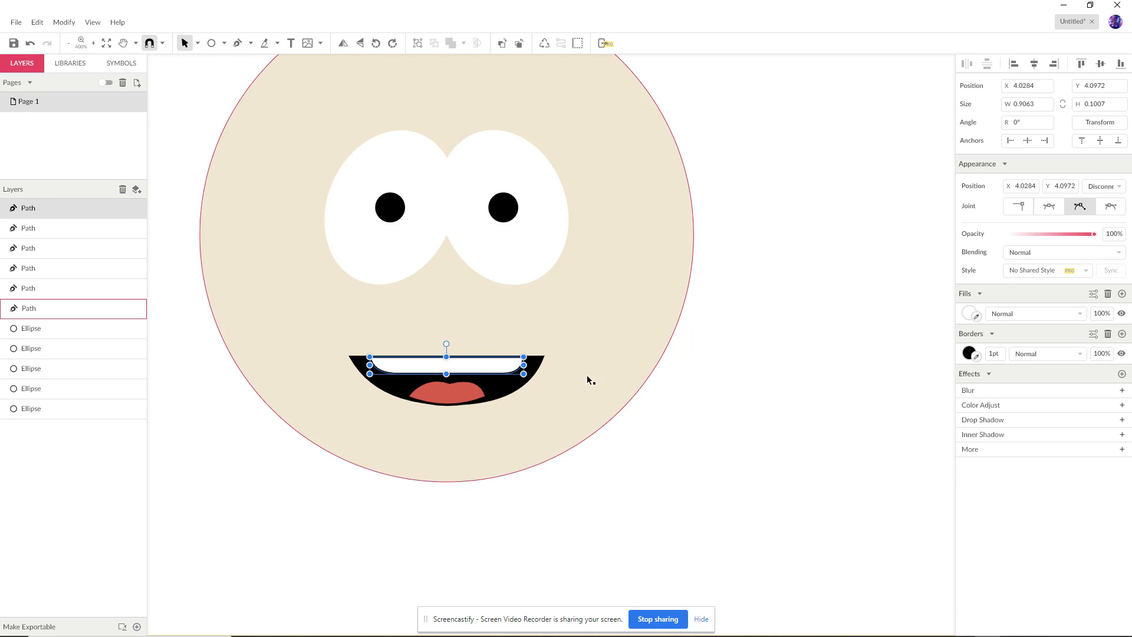
{"action": "left_click", "coordinate": [756, 407]}
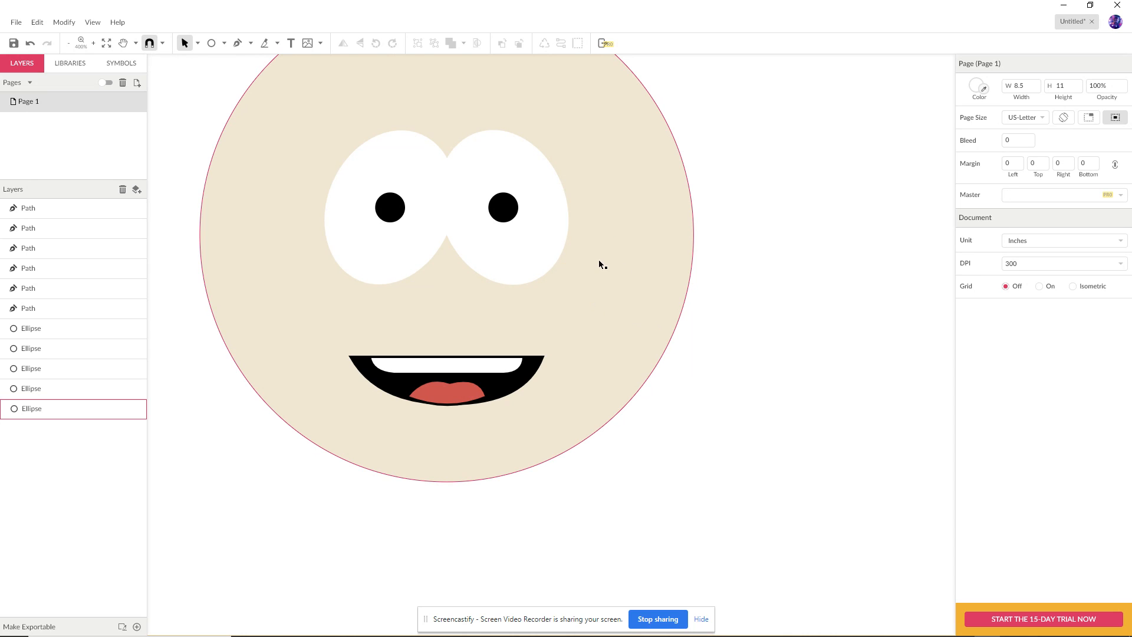
Move the beige face circle slightly down behind the eyes and mouth.
{"action": "mouse_move", "coordinate": [617, 300]}
{"action": "left_mouse_down"}
{"action": "mouse_move", "coordinate": [889, 309]}
{"action": "mouse_move", "coordinate": [928, 335]}
{"action": "mouse_move", "coordinate": [697, 296]}
{"action": "mouse_move", "coordinate": [617, 316]}
{"action": "left_mouse_up"}
{"action": "key", "text": "ctrl+z"}
{"action": "left_click", "coordinate": [545, 246]}
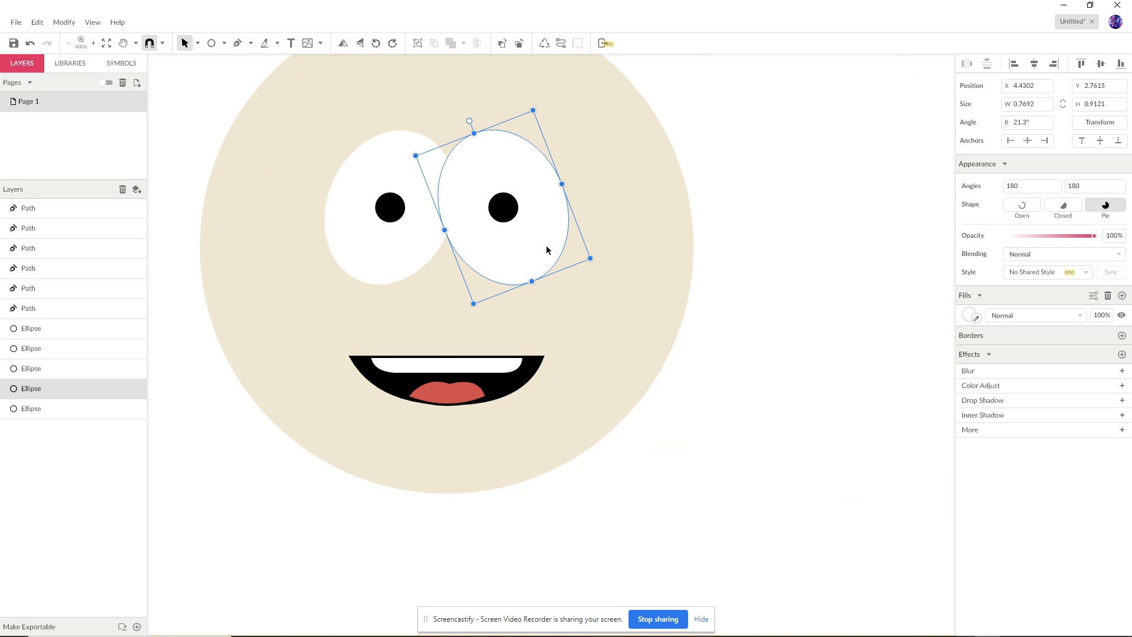
{"action": "left_click", "coordinate": [502, 206]}
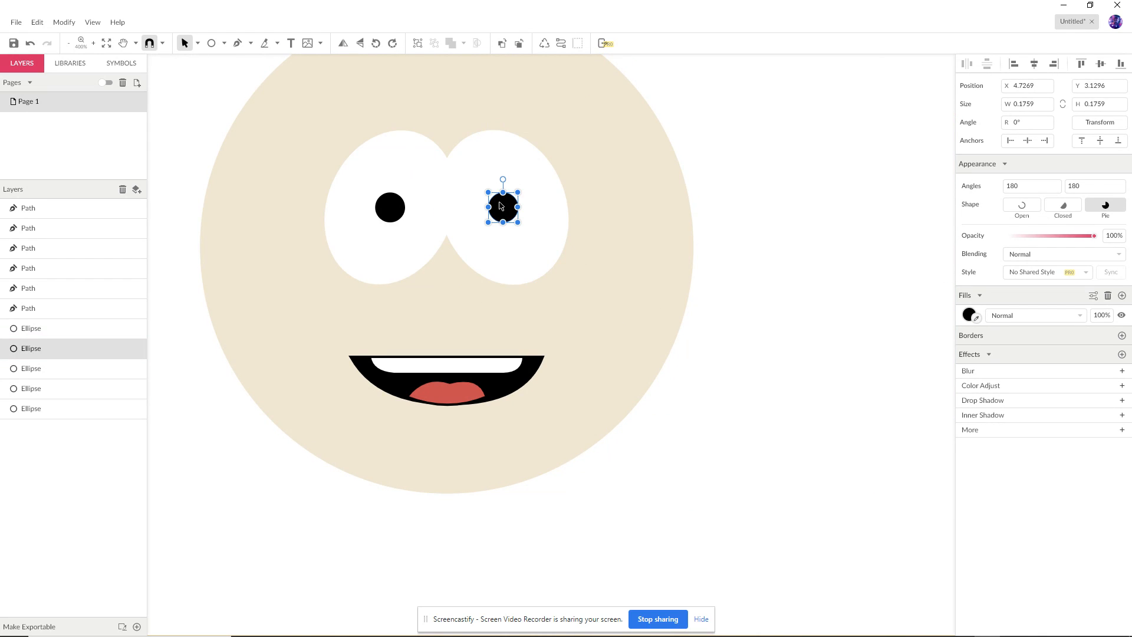
Look up the stacking-order commands available for the black mouth shape, leaving its order as it is.
{"action": "left_click", "coordinate": [538, 363]}
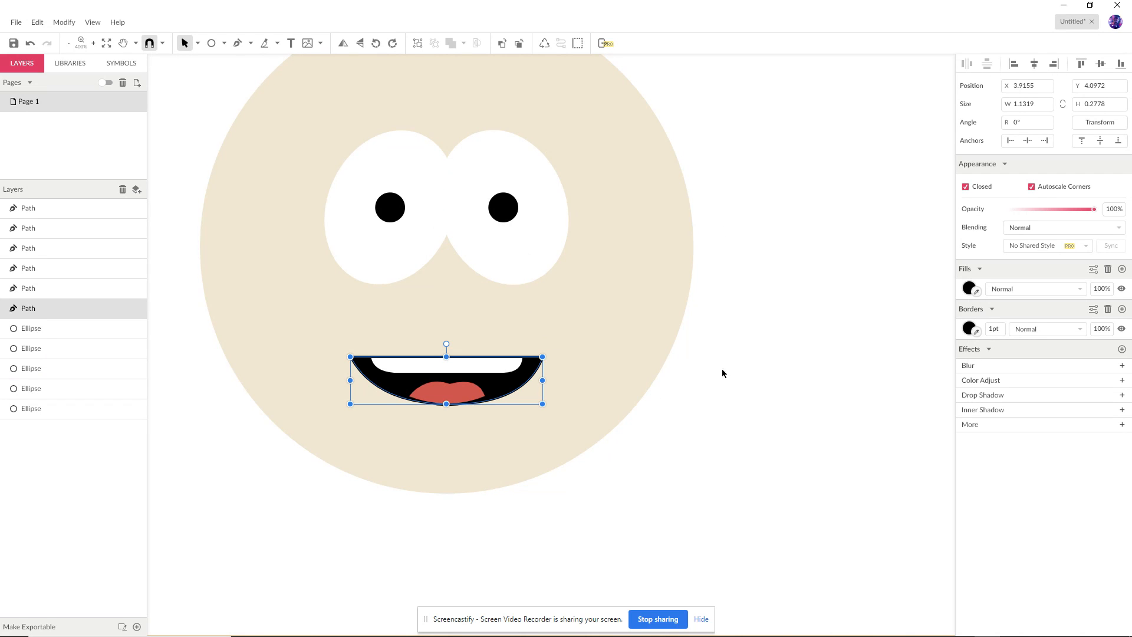
{"action": "right_click", "coordinate": [460, 392]}
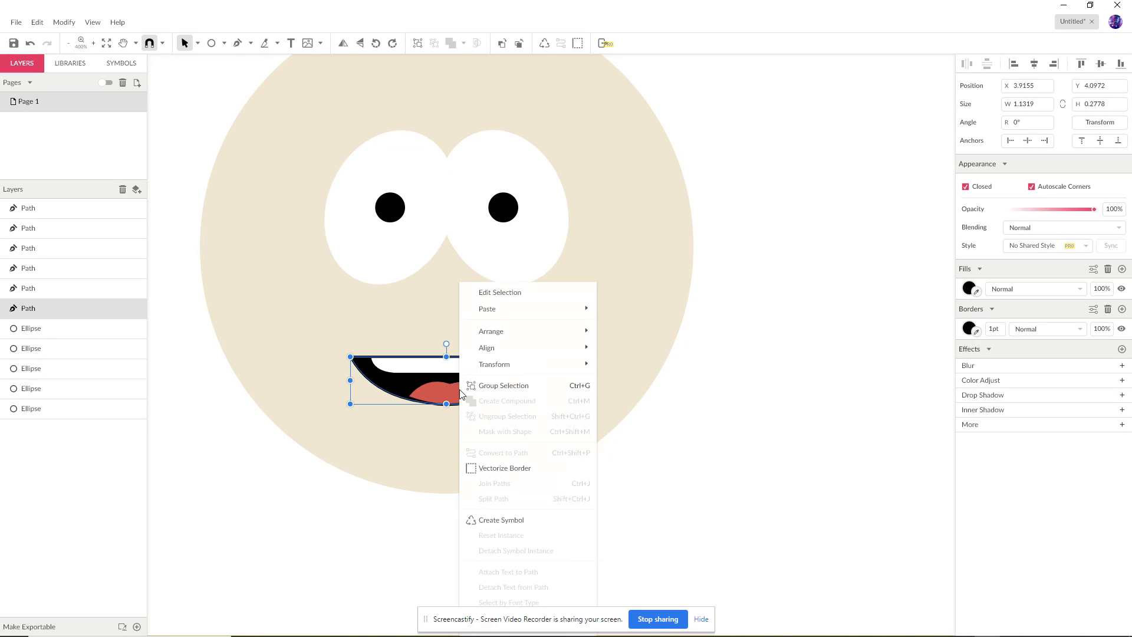
{"action": "mouse_move", "coordinate": [499, 334]}
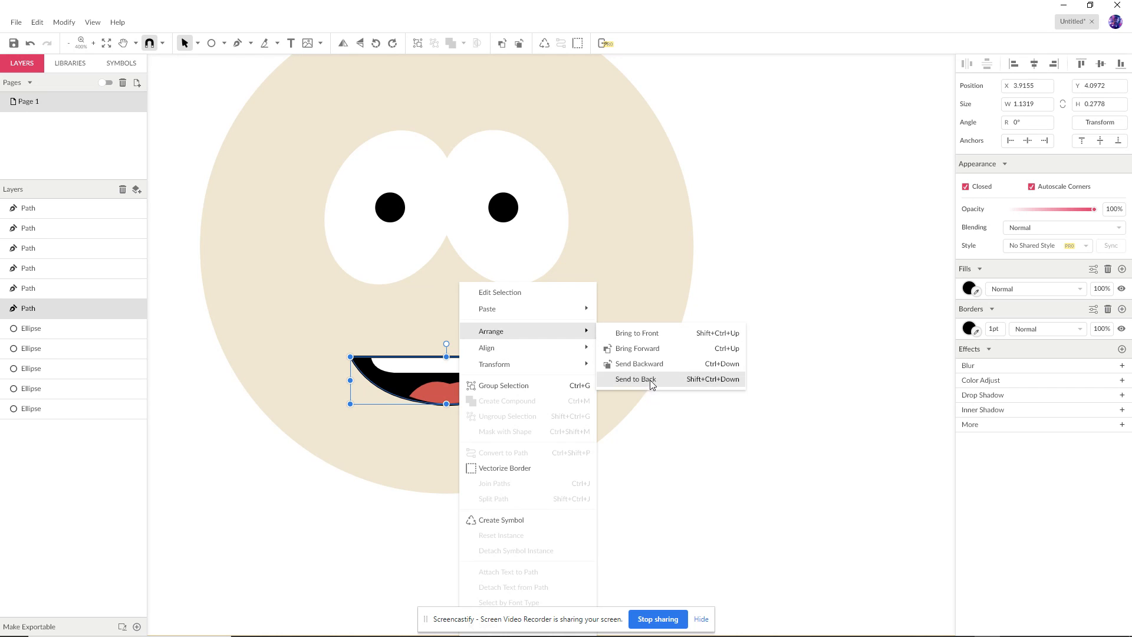
{"action": "left_click", "coordinate": [724, 469]}
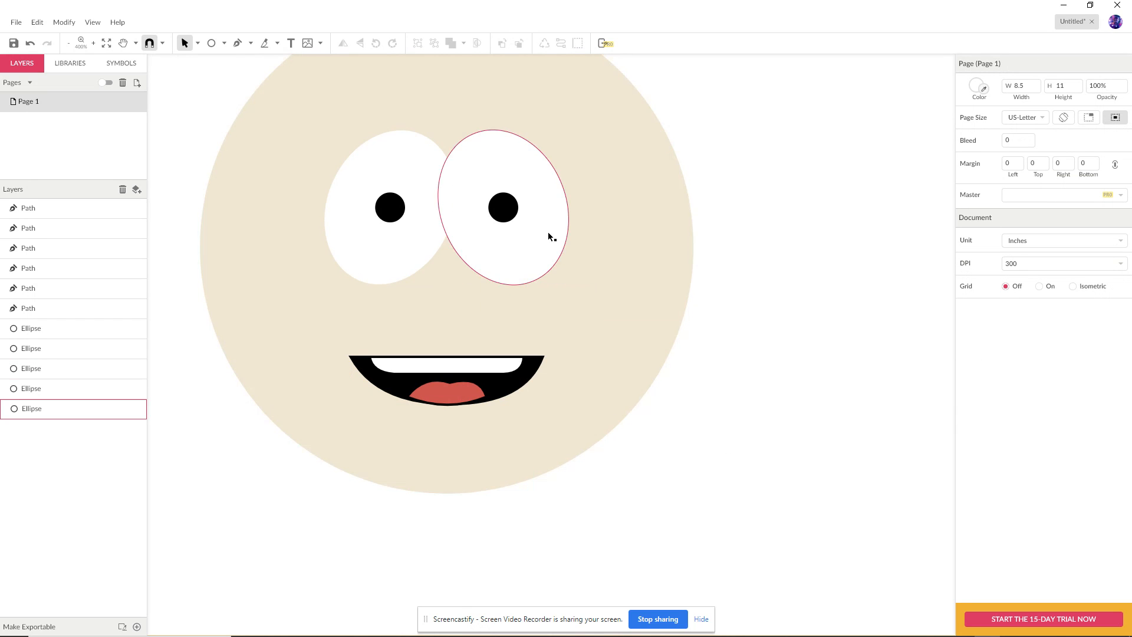
Start the hair path with a curved hairline across the forehead, about 1.76 in wide, and continue it down the face's right edge.
{"action": "key", "text": "space"}
{"action": "left_click_drag", "start_coordinate": [673, 233], "coordinate": [724, 329]}
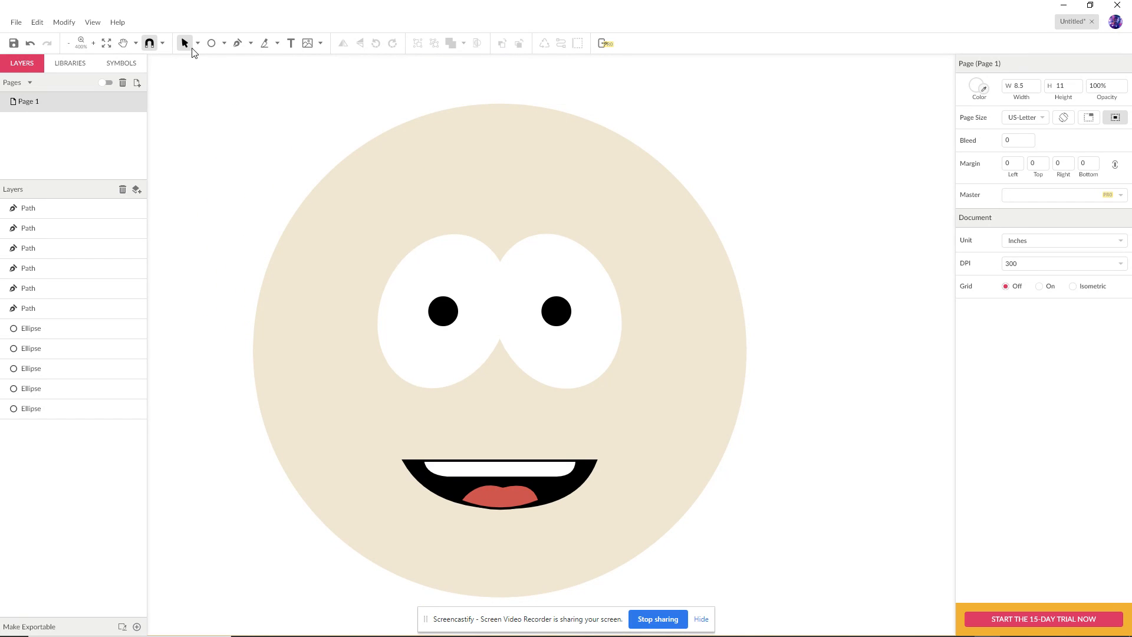
{"action": "left_click", "coordinate": [236, 45]}
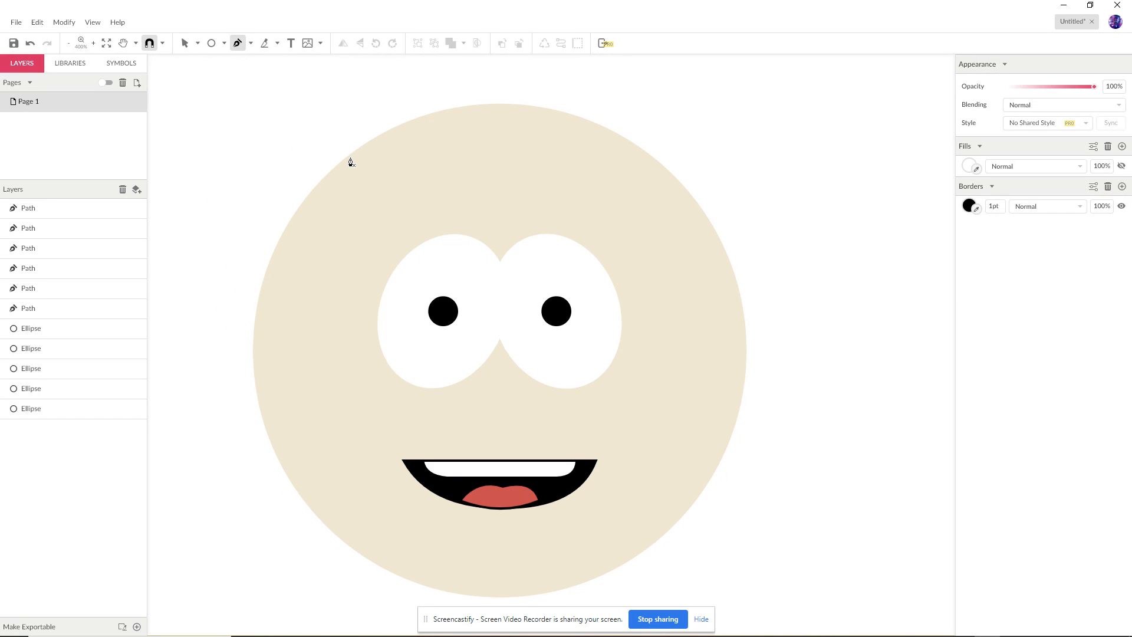
{"action": "left_click", "coordinate": [349, 155]}
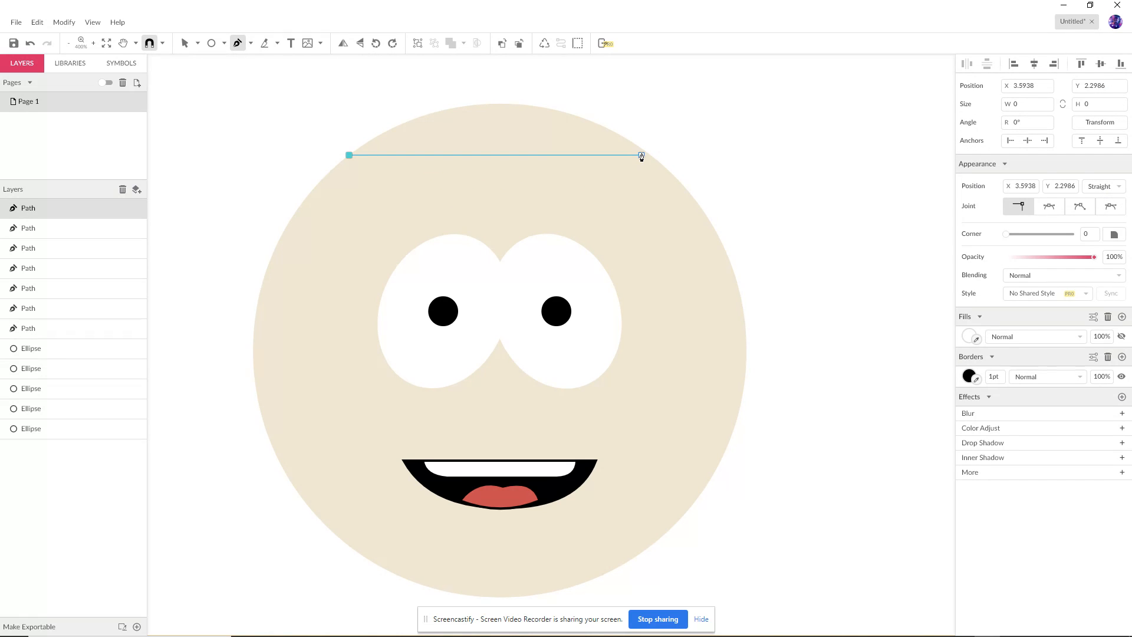
{"action": "left_click_drag", "start_coordinate": [648, 156], "coordinate": [781, 111]}
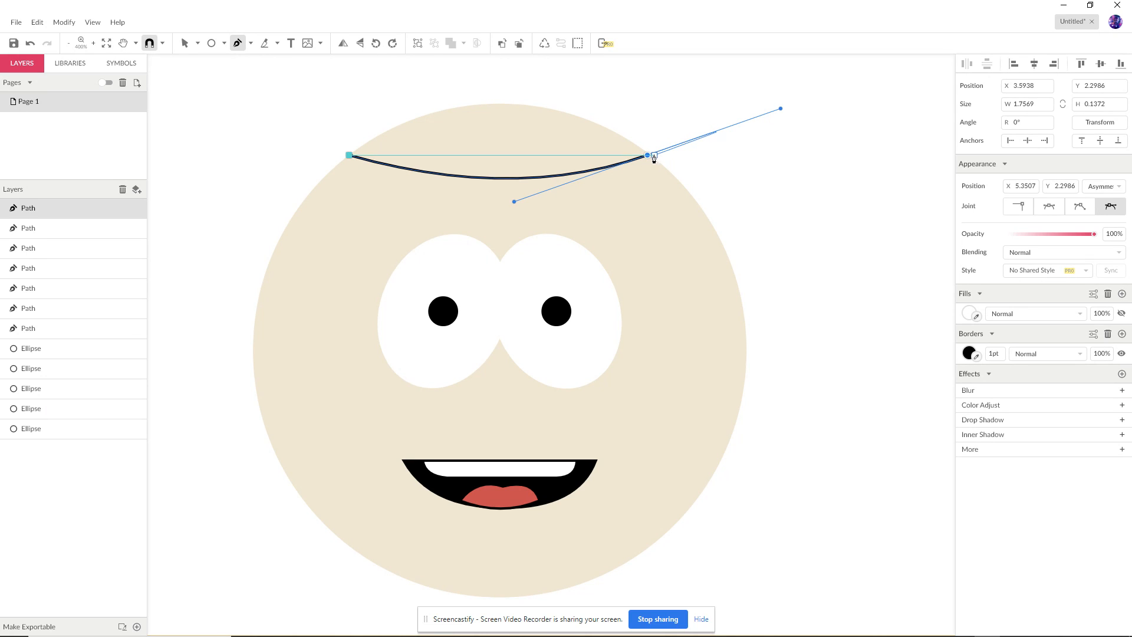
{"action": "left_click", "coordinate": [649, 156]}
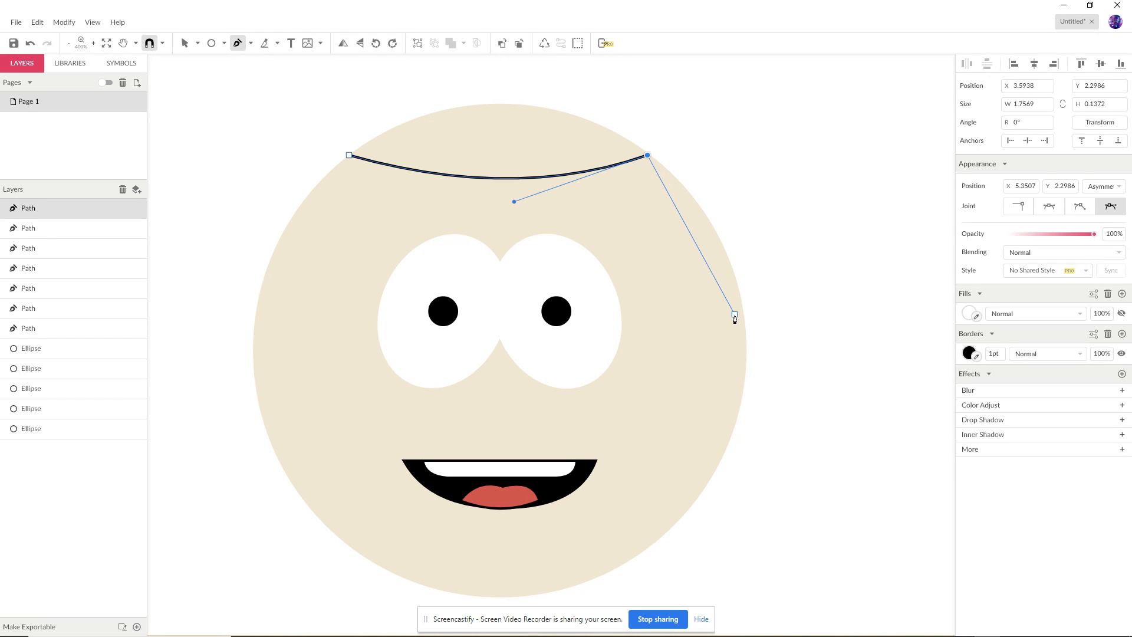
{"action": "mouse_move", "coordinate": [742, 313]}
{"action": "left_mouse_down"}
{"action": "mouse_move", "coordinate": [767, 355]}
{"action": "mouse_move", "coordinate": [769, 389]}
{"action": "left_mouse_up"}
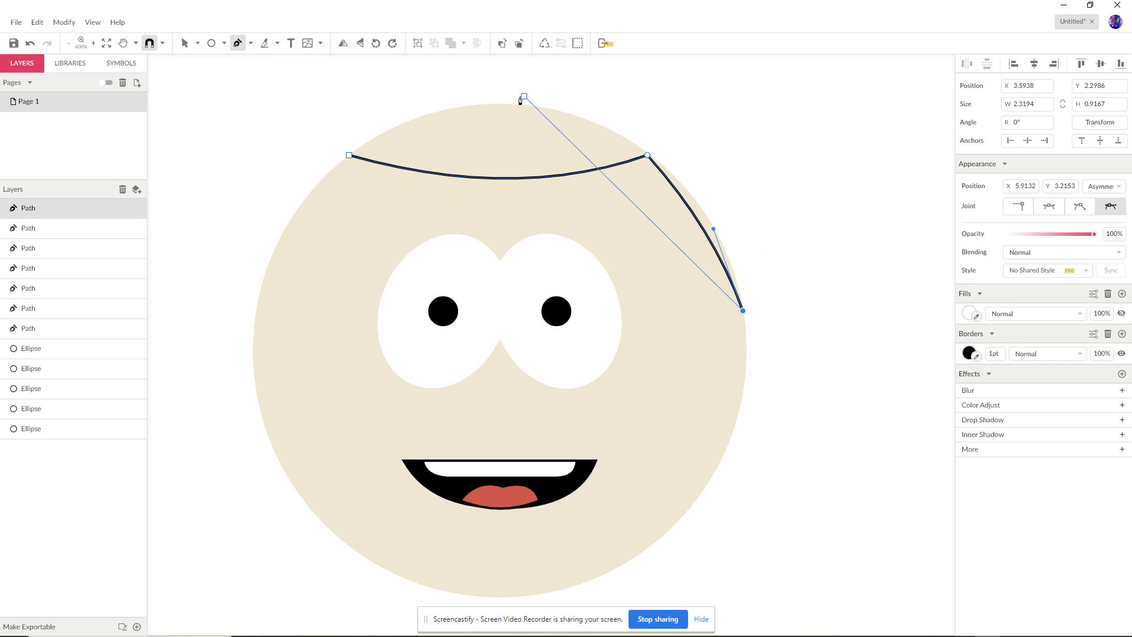
Curve the hair path over the top of the head to the face's left edge and close it at the hairline's start, about 2.88 by 1.26 in.
{"action": "left_click_drag", "start_coordinate": [499, 96], "coordinate": [286, 103]}
{"action": "left_click_drag", "start_coordinate": [498, 97], "coordinate": [398, 148]}
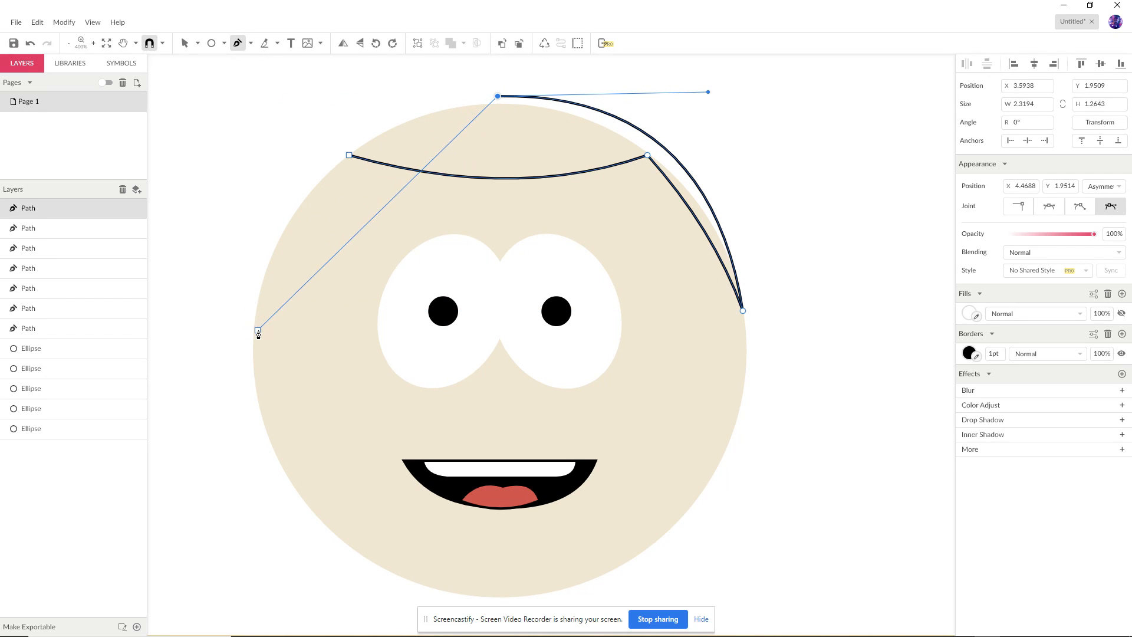
{"action": "mouse_move", "coordinate": [255, 310]}
{"action": "left_mouse_down"}
{"action": "mouse_move", "coordinate": [234, 494]}
{"action": "mouse_move", "coordinate": [201, 532]}
{"action": "mouse_move", "coordinate": [216, 528]}
{"action": "left_mouse_up"}
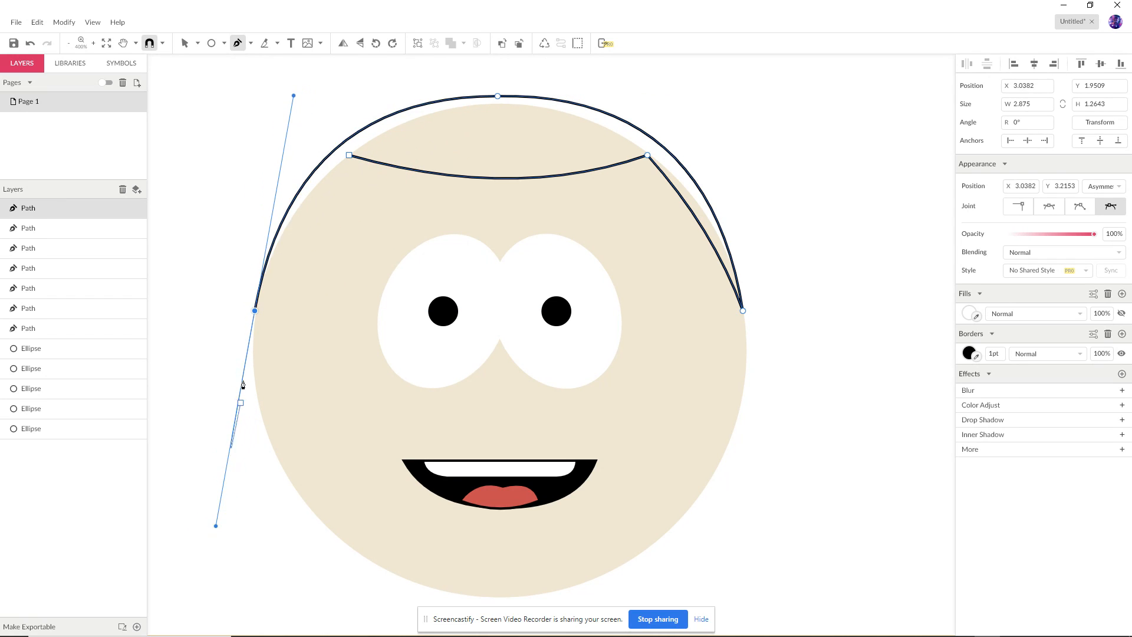
{"action": "left_click", "coordinate": [255, 311]}
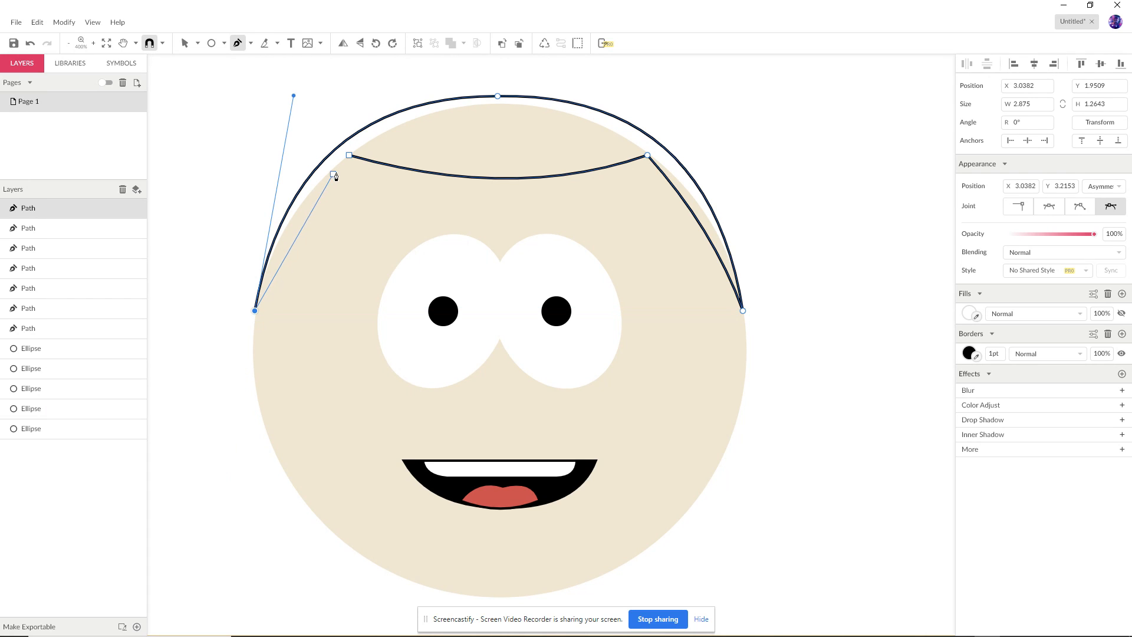
{"action": "left_click_drag", "start_coordinate": [349, 155], "coordinate": [381, 128]}
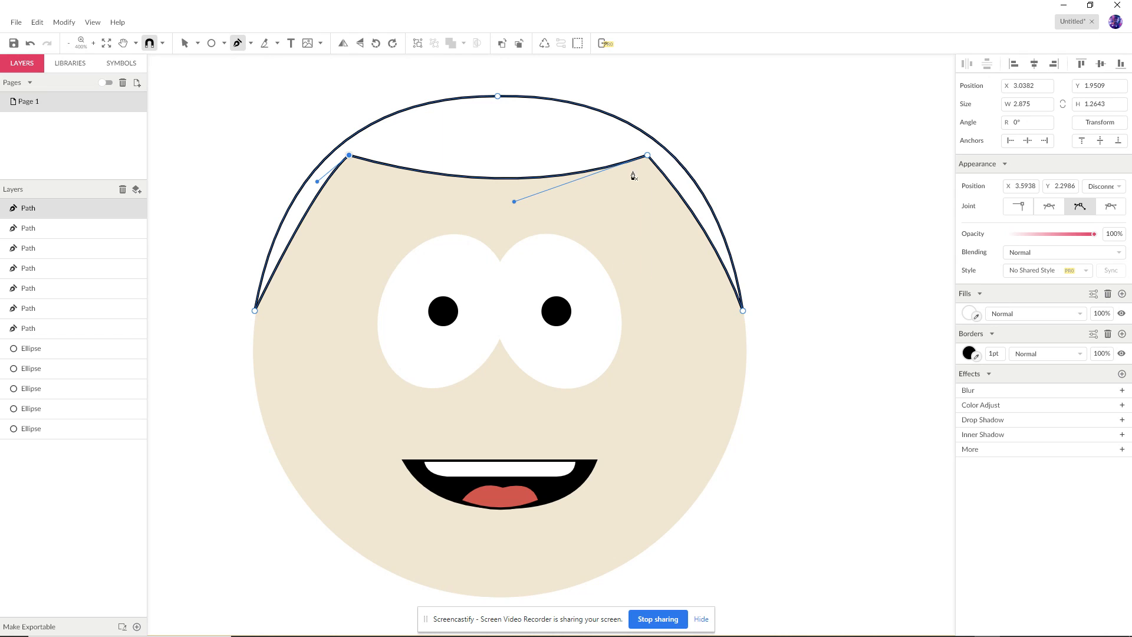
Fill the hair shape with the gray #868181 and deselect it.
{"action": "left_click", "coordinate": [968, 313]}
{"action": "left_click_drag", "start_coordinate": [983, 375], "coordinate": [968, 378]}
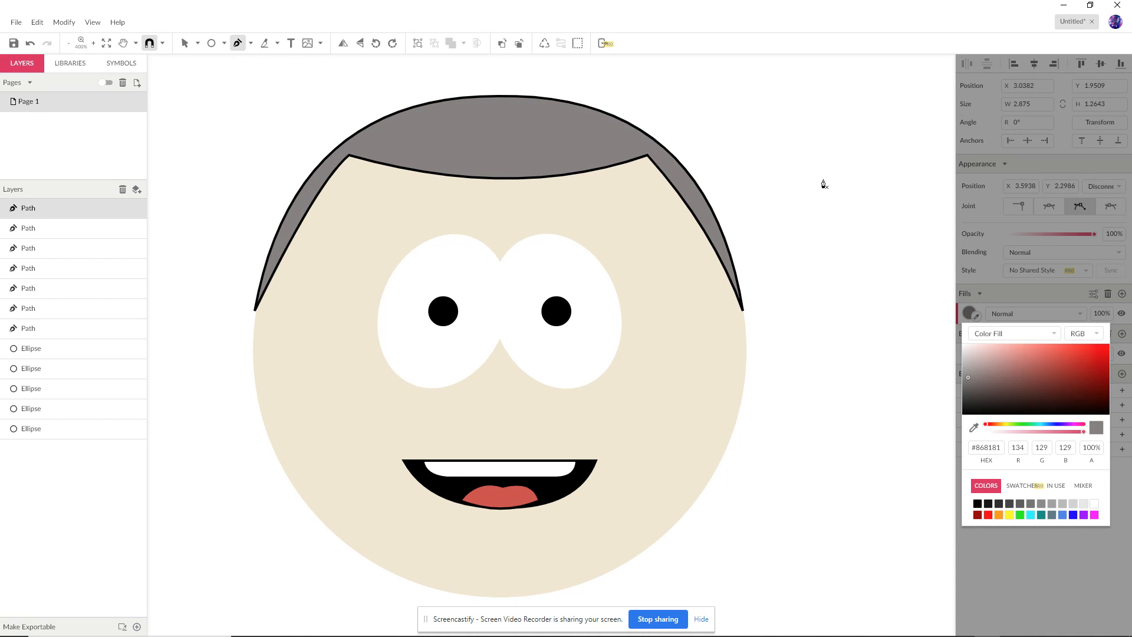
{"action": "left_click", "coordinate": [185, 43]}
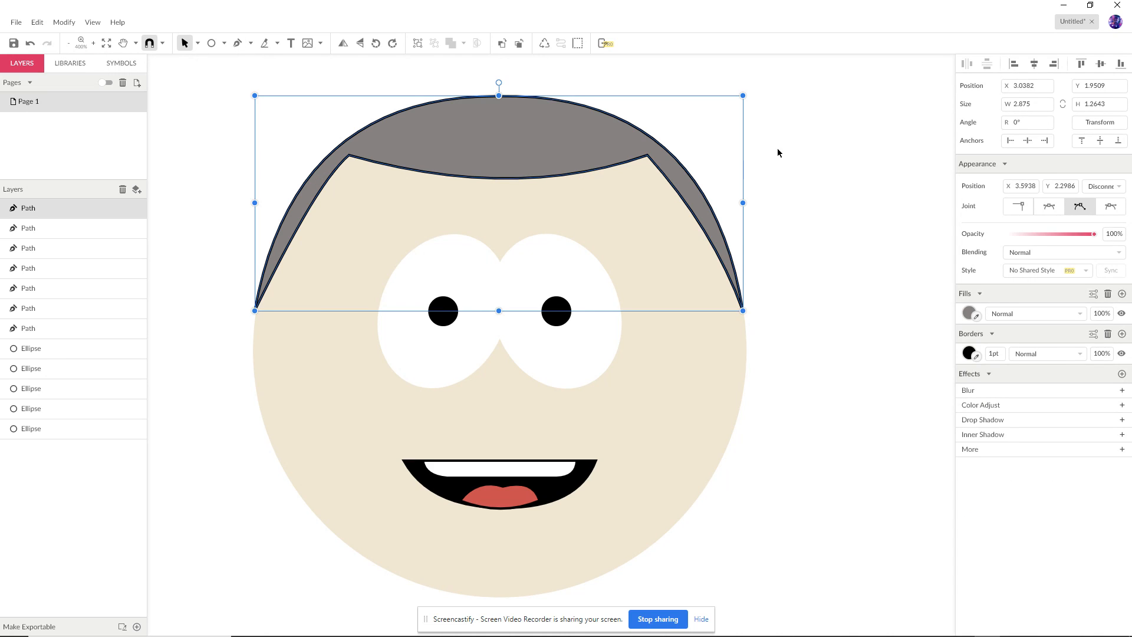
{"action": "left_click", "coordinate": [817, 160]}
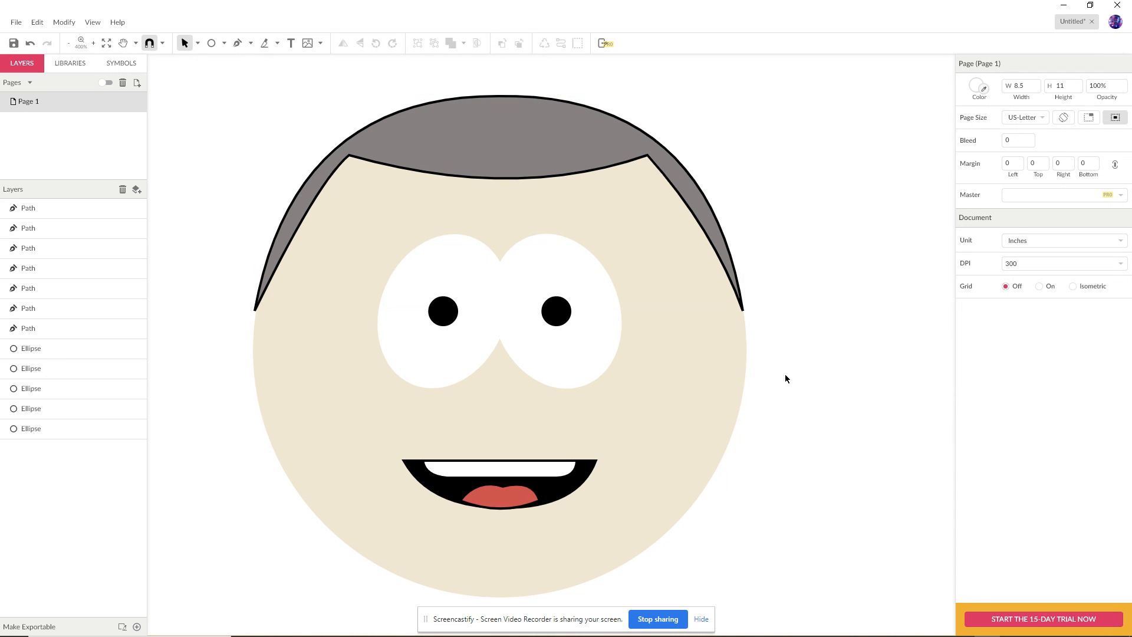
Draw a rectangular body about 1.37 by 2.28 in beneath the face, overlapping the chin.
{"action": "key", "text": "ctrl+minus"}
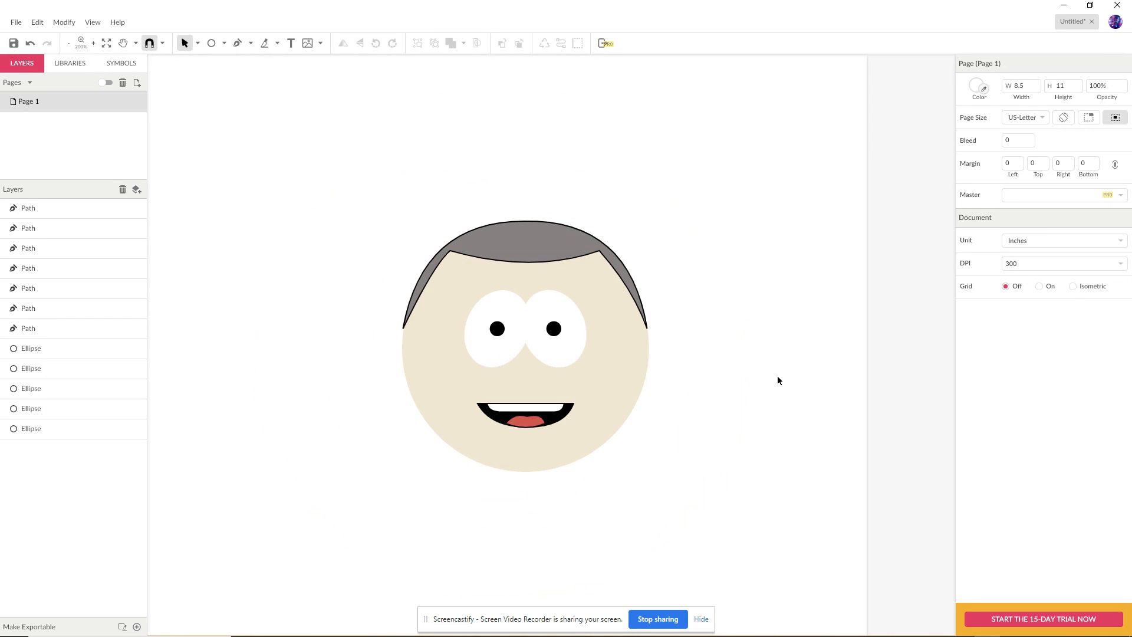
{"action": "key", "text": "h"}
{"action": "left_click_drag", "start_coordinate": [689, 395], "coordinate": [653, 233]}
{"action": "key", "text": "v"}
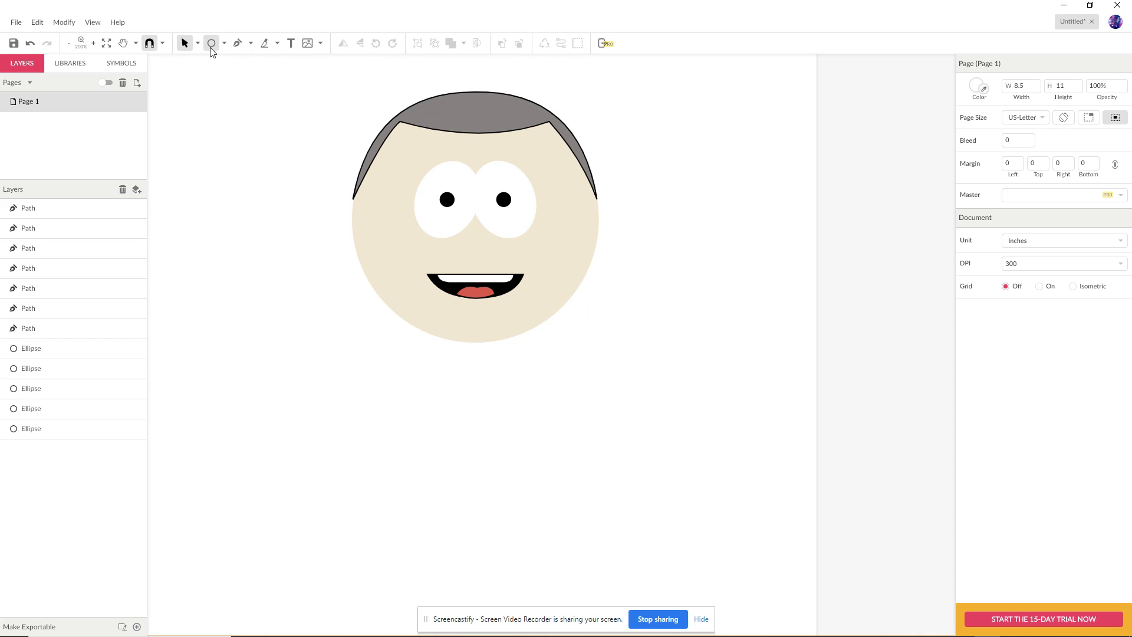
{"action": "left_click", "coordinate": [225, 43]}
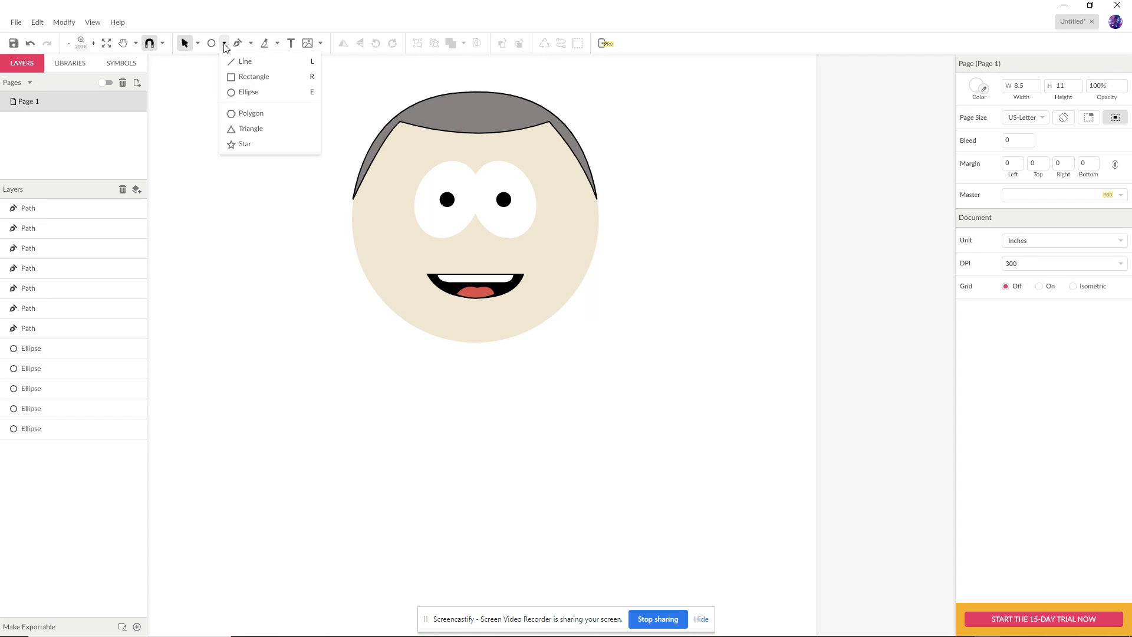
{"action": "left_click", "coordinate": [253, 78]}
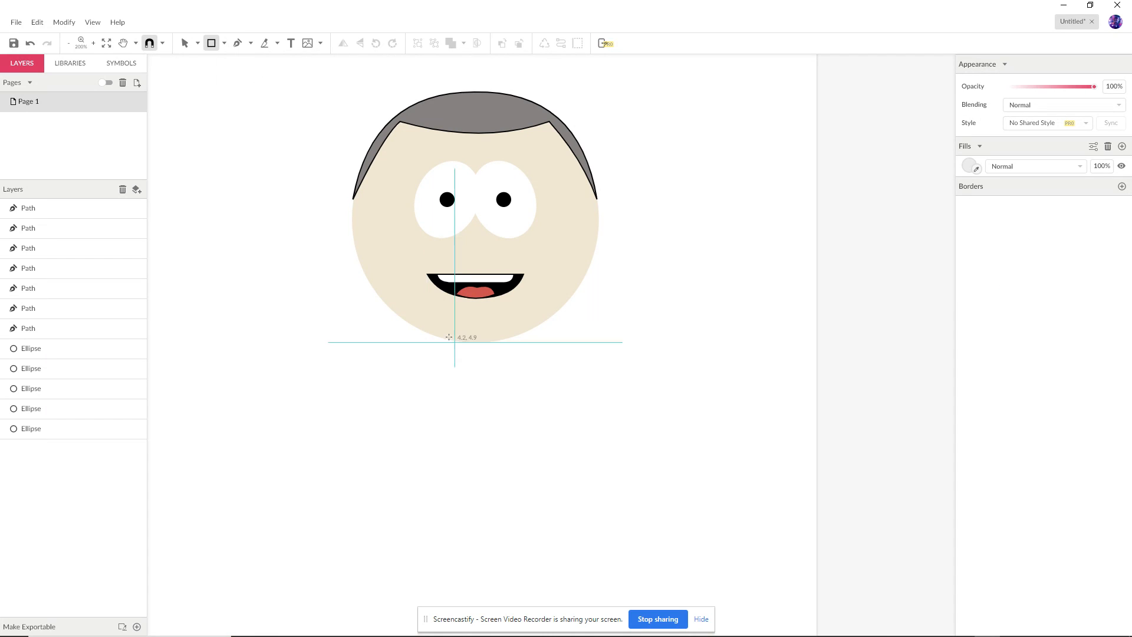
{"action": "mouse_move", "coordinate": [420, 320]}
{"action": "left_mouse_down"}
{"action": "mouse_move", "coordinate": [542, 468]}
{"action": "mouse_move", "coordinate": [552, 501]}
{"action": "mouse_move", "coordinate": [537, 514]}
{"action": "left_mouse_up"}
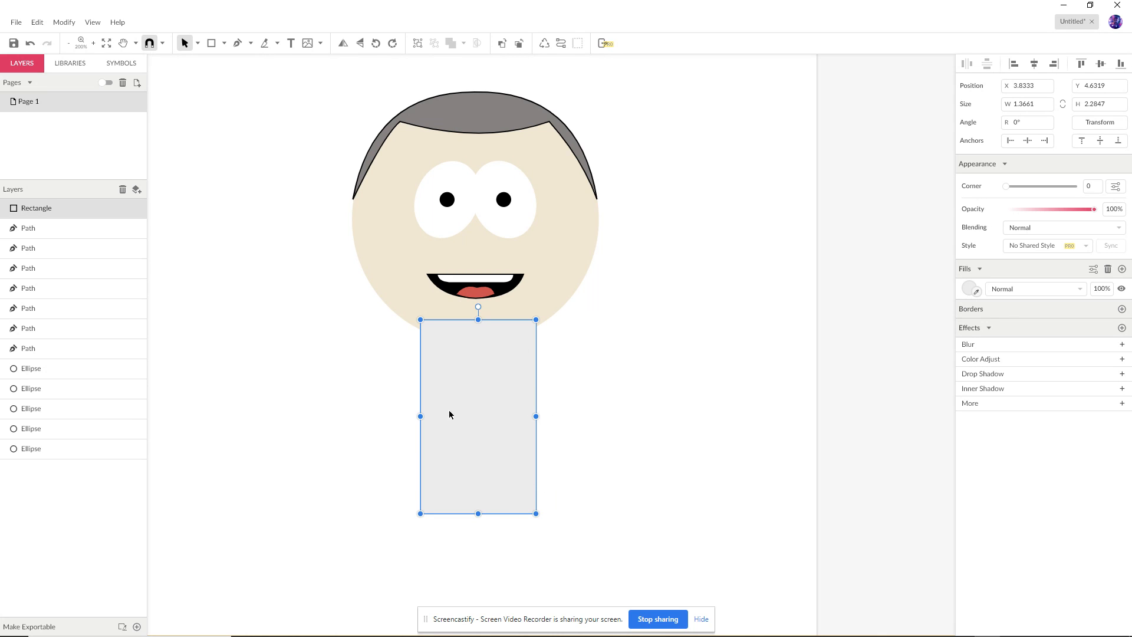
Widen the body rectangle to about 1.66 by 2.28 in with the Subselect tool and round its corners to about 0.26 in.
{"action": "left_click", "coordinate": [198, 44]}
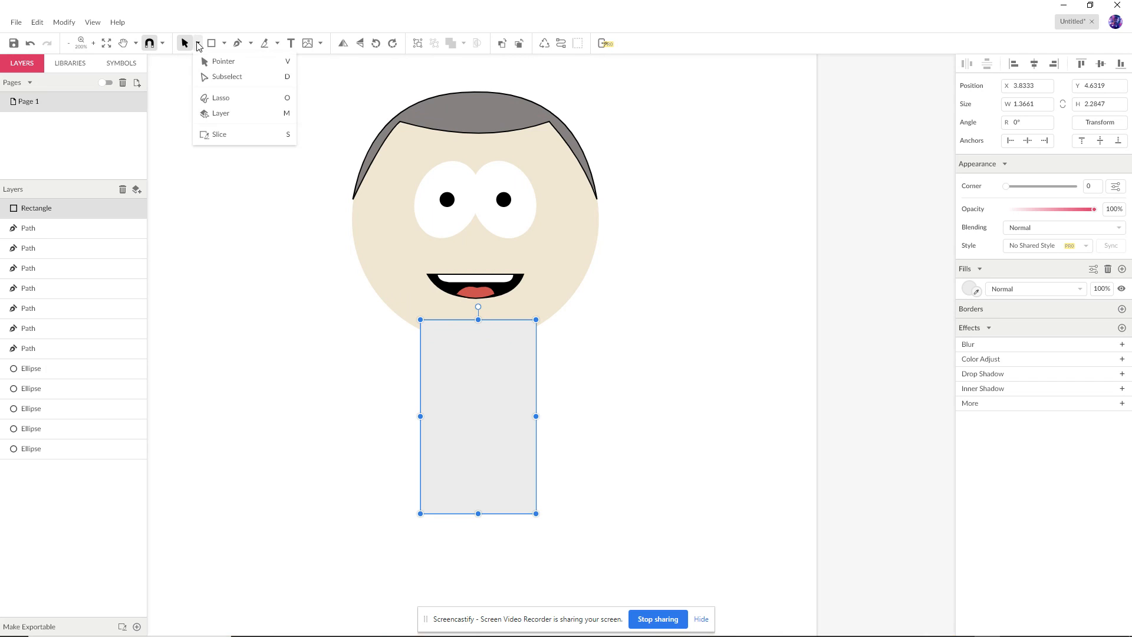
{"action": "left_click", "coordinate": [220, 79]}
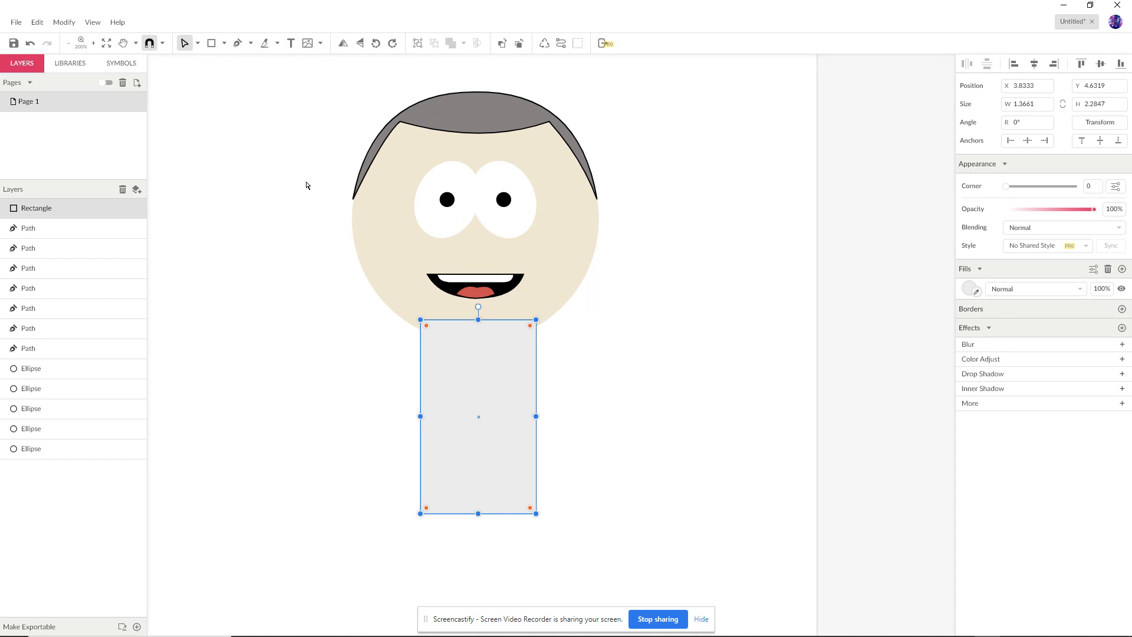
{"action": "left_click", "coordinate": [540, 518]}
{"action": "mouse_move", "coordinate": [537, 516]}
{"action": "left_mouse_down"}
{"action": "mouse_move", "coordinate": [564, 515]}
{"action": "mouse_move", "coordinate": [540, 517]}
{"action": "left_mouse_up"}
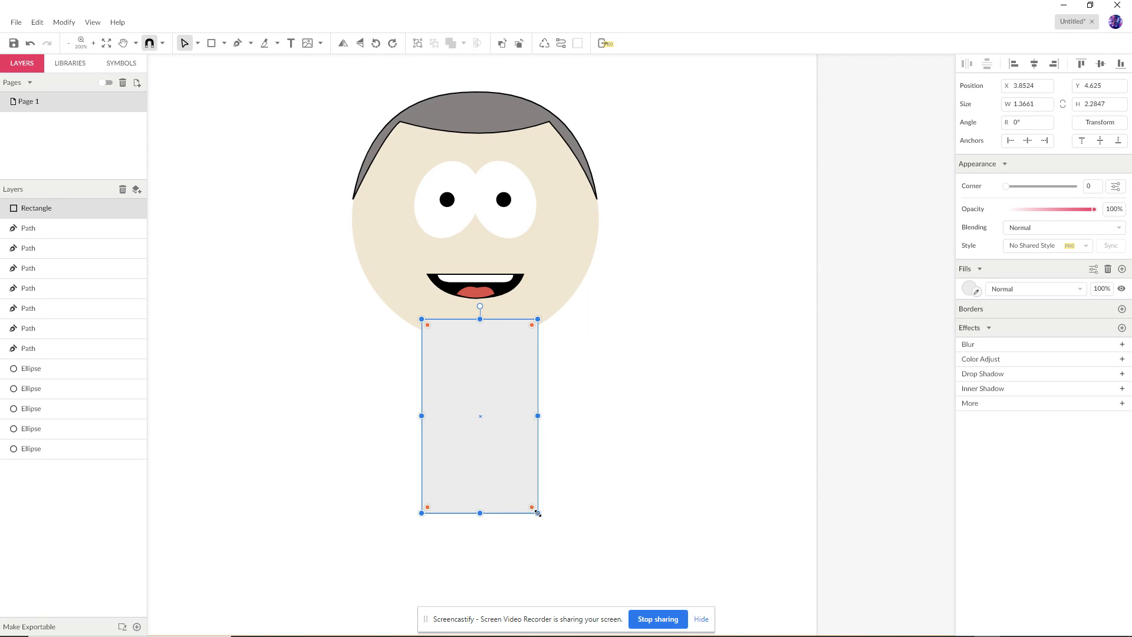
{"action": "left_click_drag", "start_coordinate": [547, 513], "coordinate": [547, 514]}
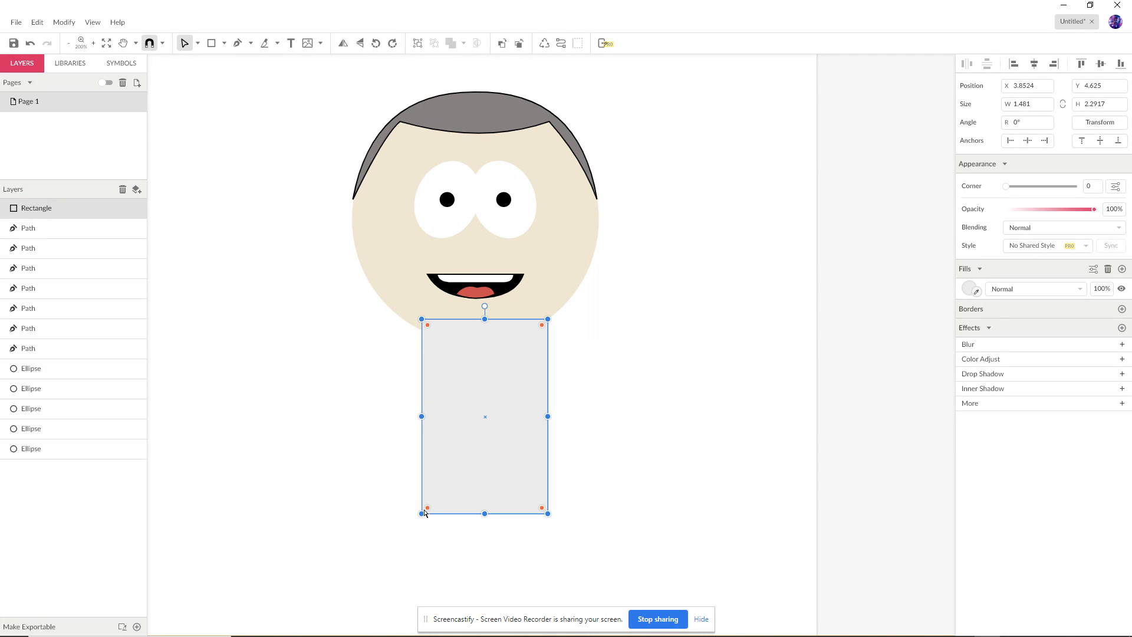
{"action": "left_click_drag", "start_coordinate": [421, 513], "coordinate": [407, 512]}
{"action": "left_click_drag", "start_coordinate": [543, 509], "coordinate": [525, 490]}
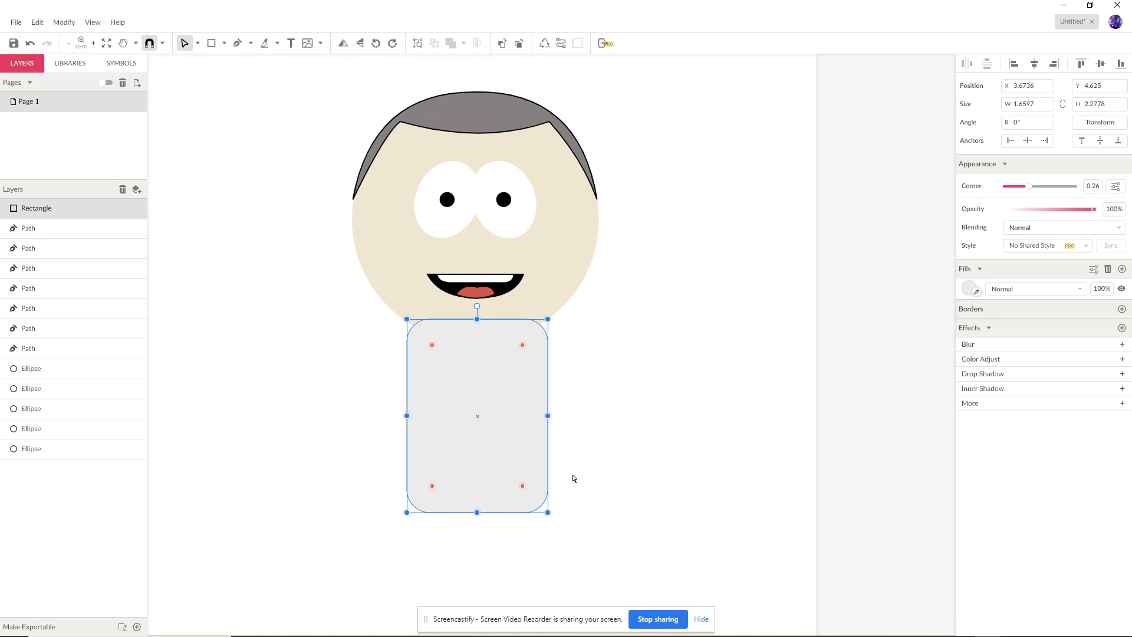
{"action": "left_click", "coordinate": [596, 490]}
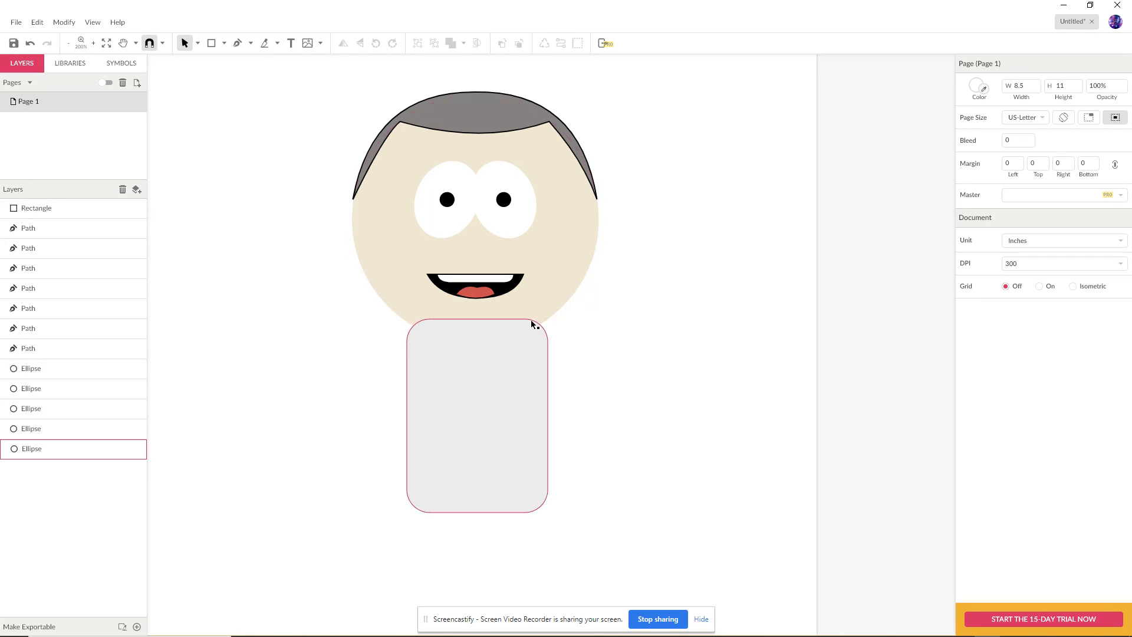
Send the body rectangle to the back of the stacking order and move it slightly up under the chin.
{"action": "right_click", "coordinate": [481, 407]}
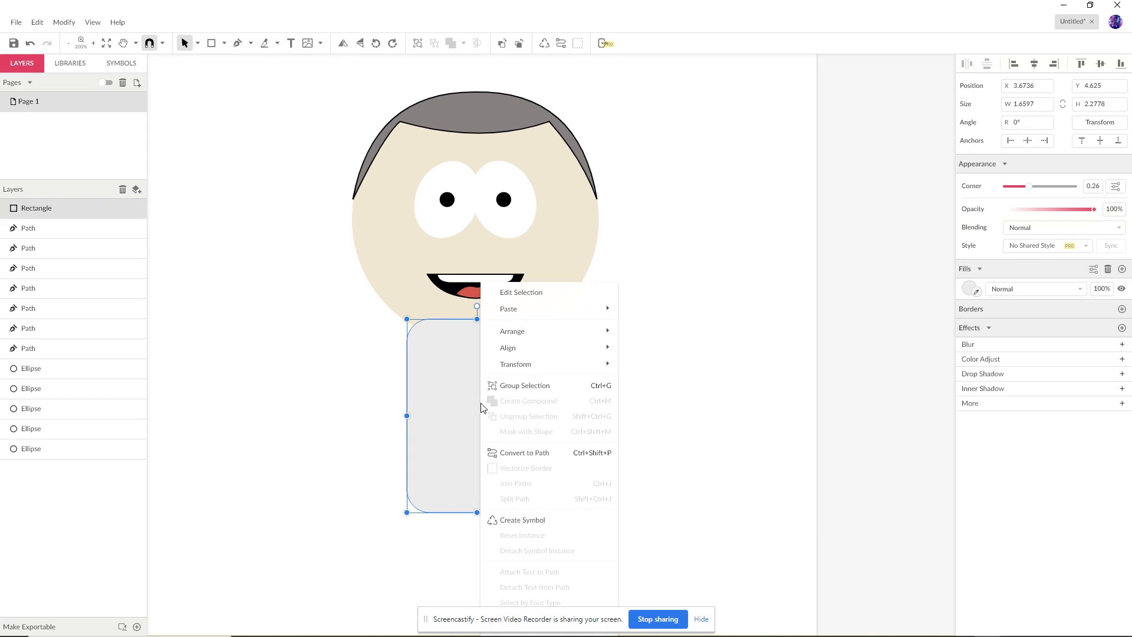
{"action": "mouse_move", "coordinate": [521, 333]}
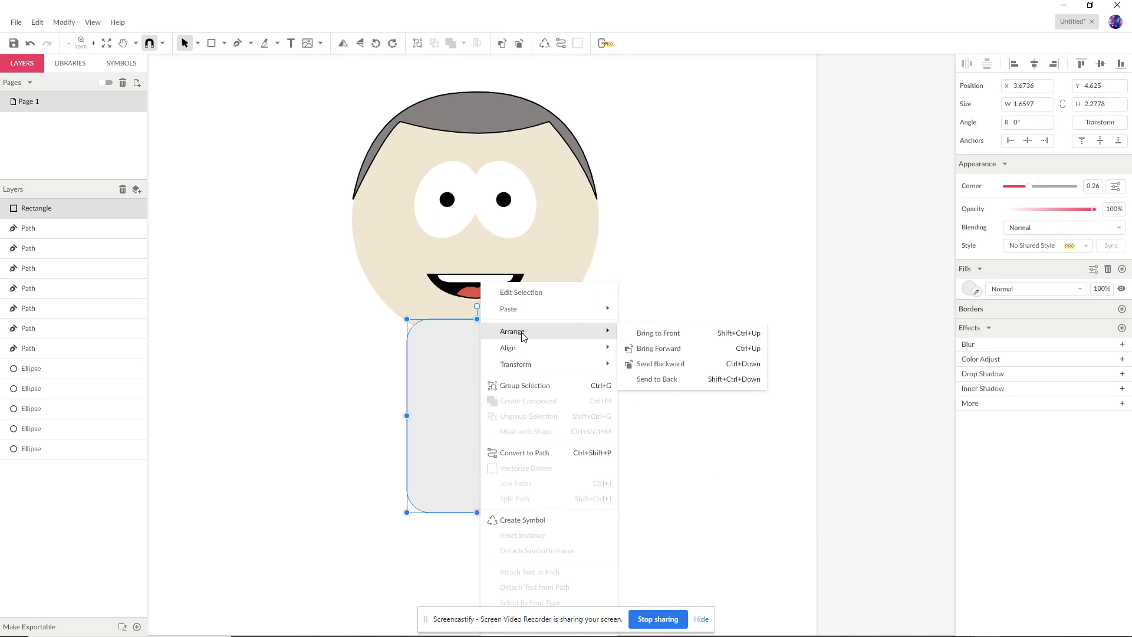
{"action": "left_click", "coordinate": [661, 380]}
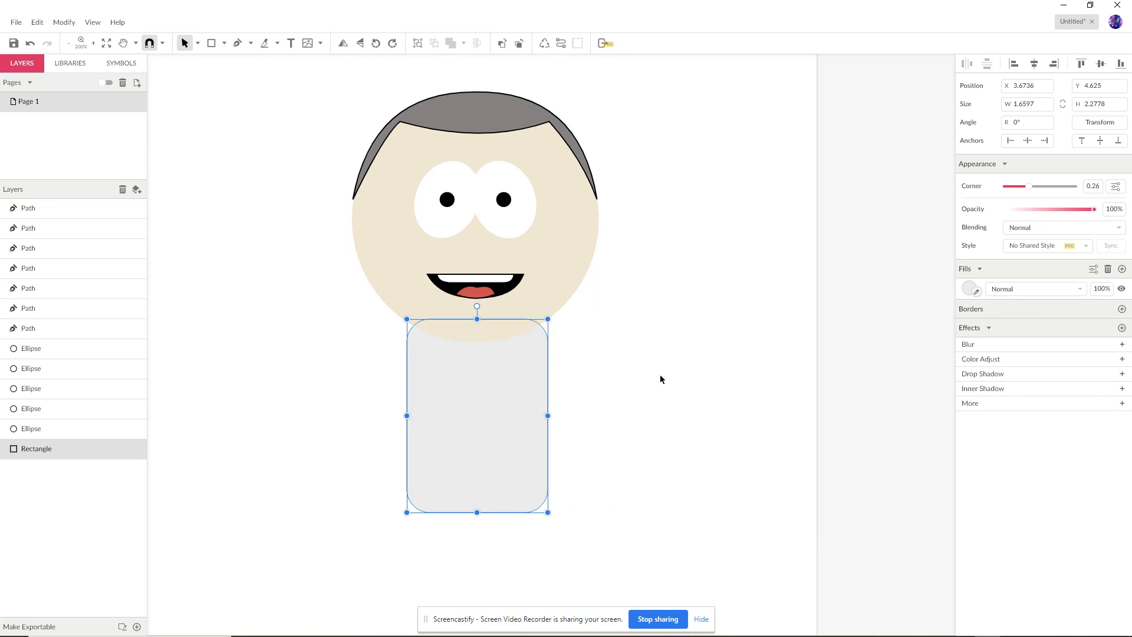
{"action": "left_click_drag", "start_coordinate": [494, 416], "coordinate": [496, 404]}
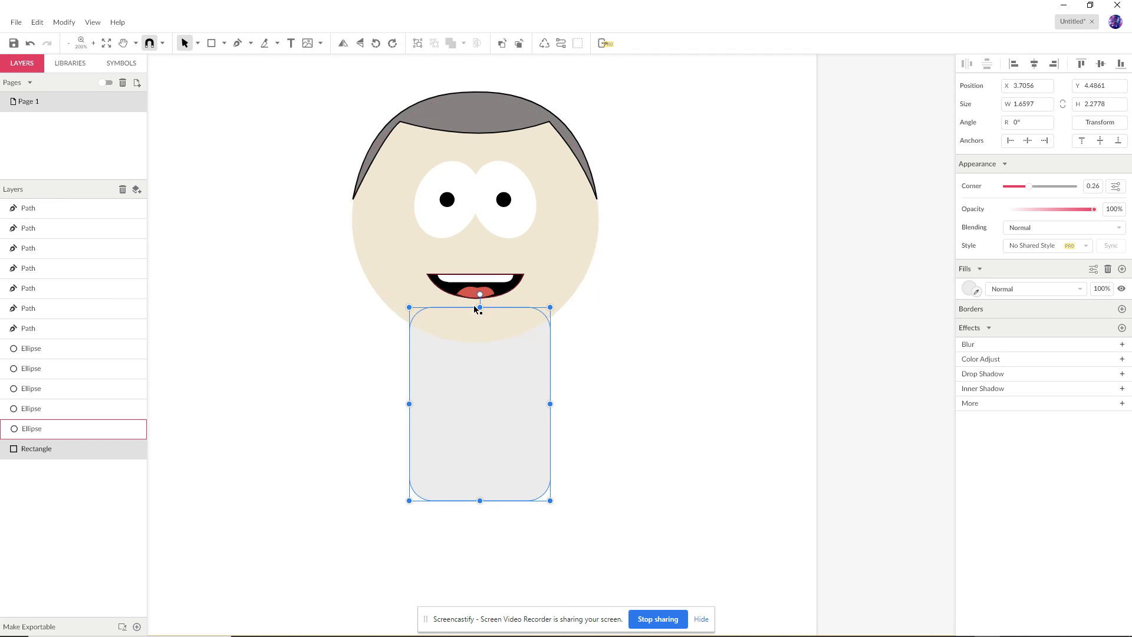
Fill the body with the dark gray #444444 and deselect it.
{"action": "left_click", "coordinate": [969, 288]}
{"action": "left_click_drag", "start_coordinate": [964, 333], "coordinate": [963, 371]}
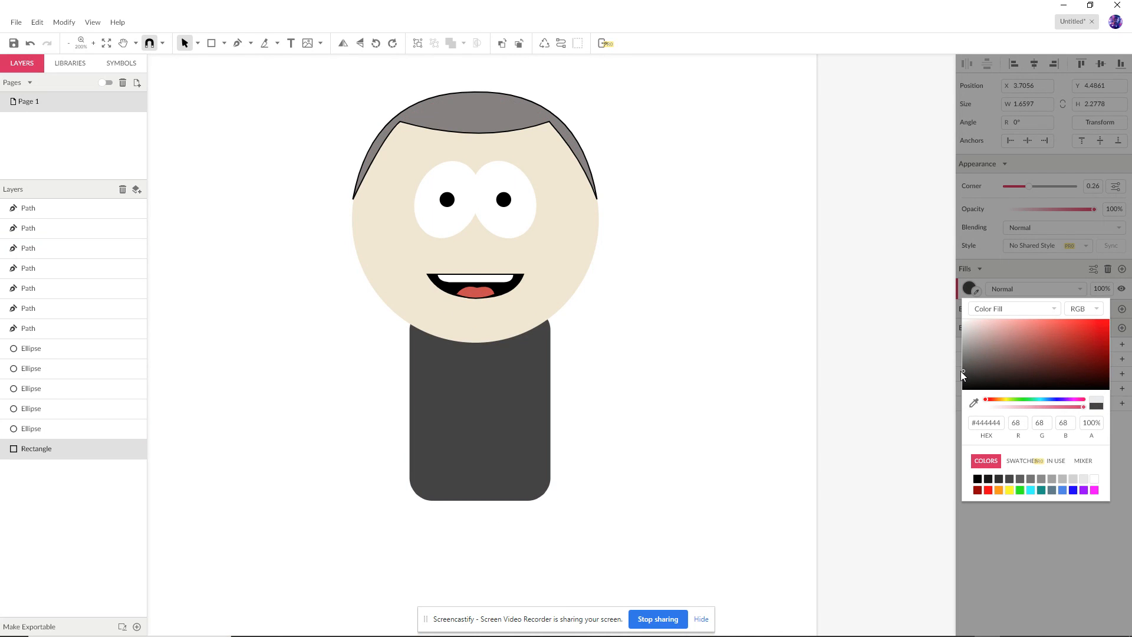
{"action": "left_click", "coordinate": [638, 351]}
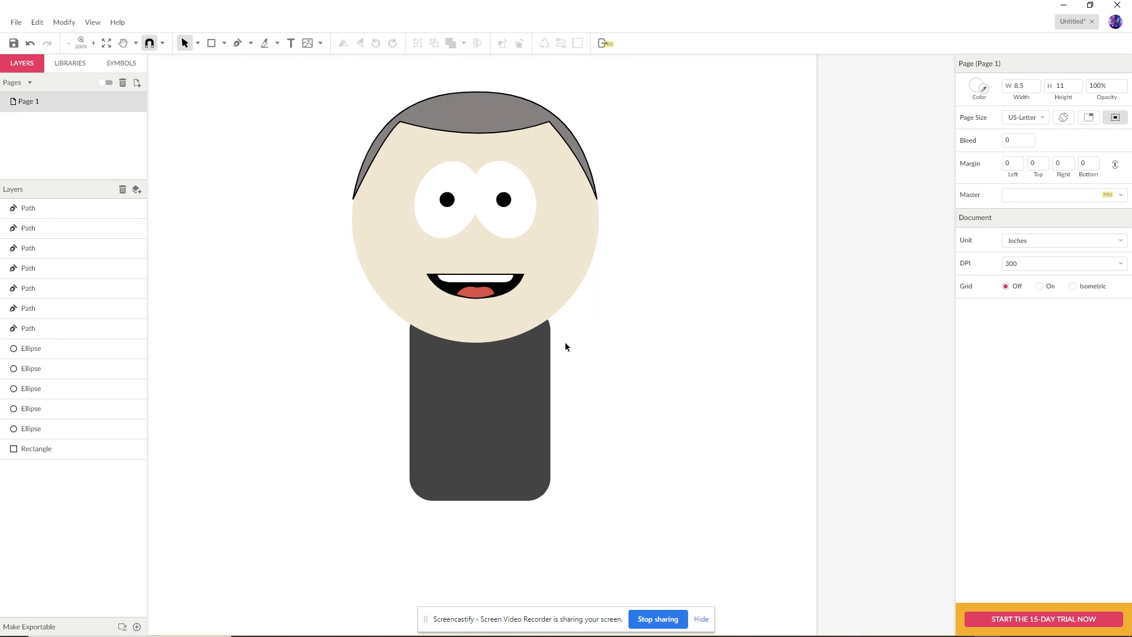
Duplicate the body, shrink the copy to about 0.45 by 1.14 in and place it as a sleeve at the body's right shoulder.
{"action": "left_click", "coordinate": [494, 390]}
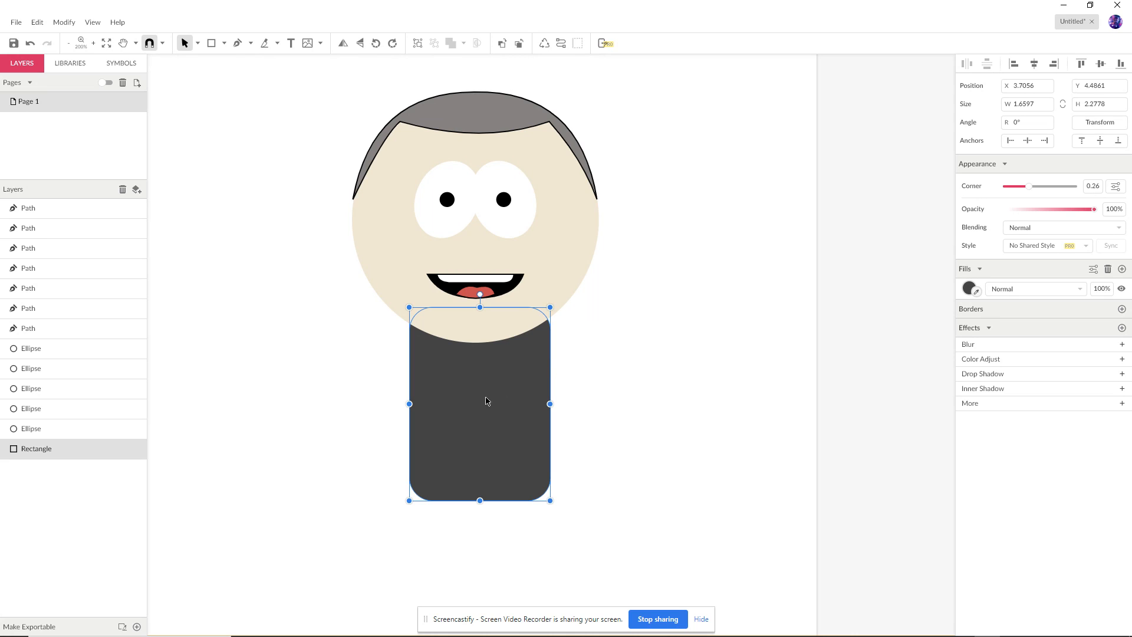
{"action": "left_click_drag", "start_coordinate": [483, 408], "coordinate": [653, 405]}
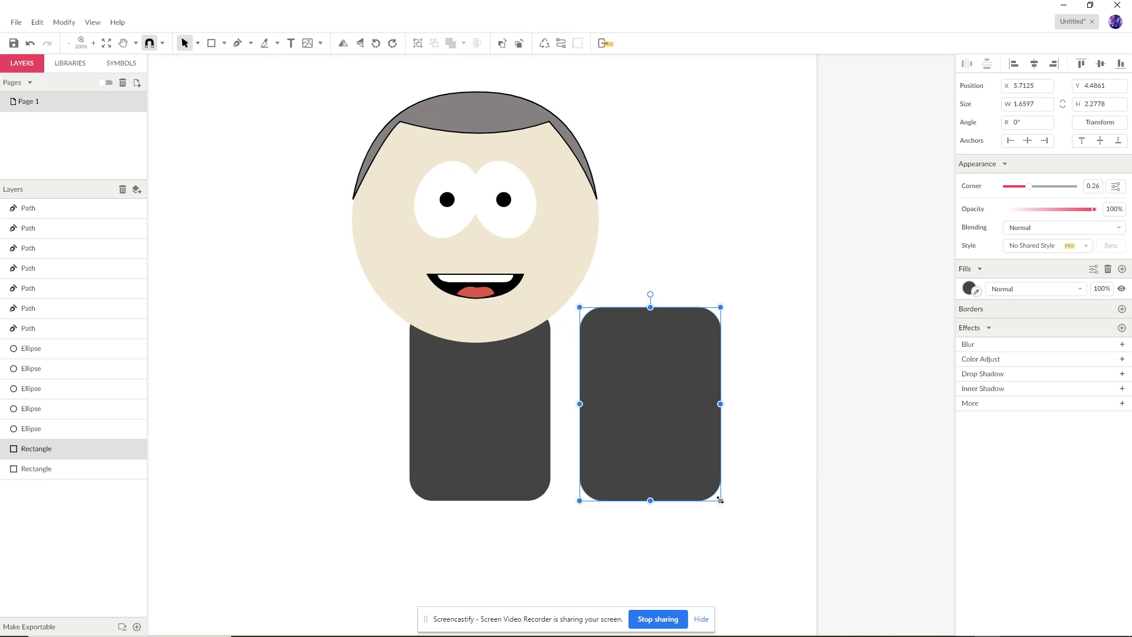
{"action": "left_click_drag", "start_coordinate": [719, 499], "coordinate": [618, 404]}
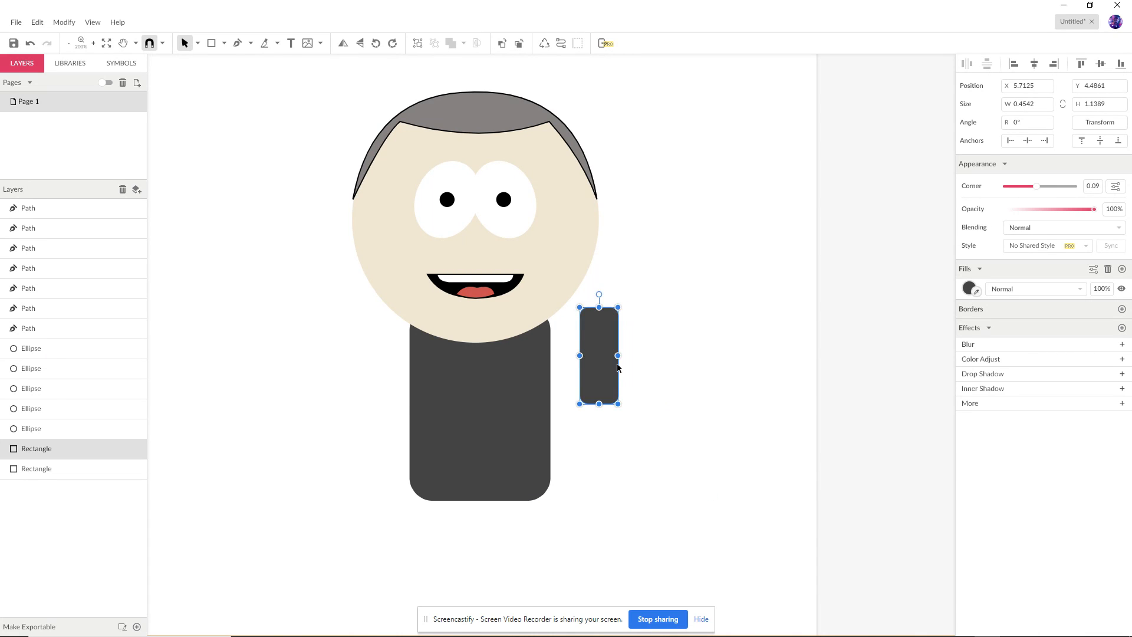
{"action": "left_click_drag", "start_coordinate": [597, 358], "coordinate": [555, 362]}
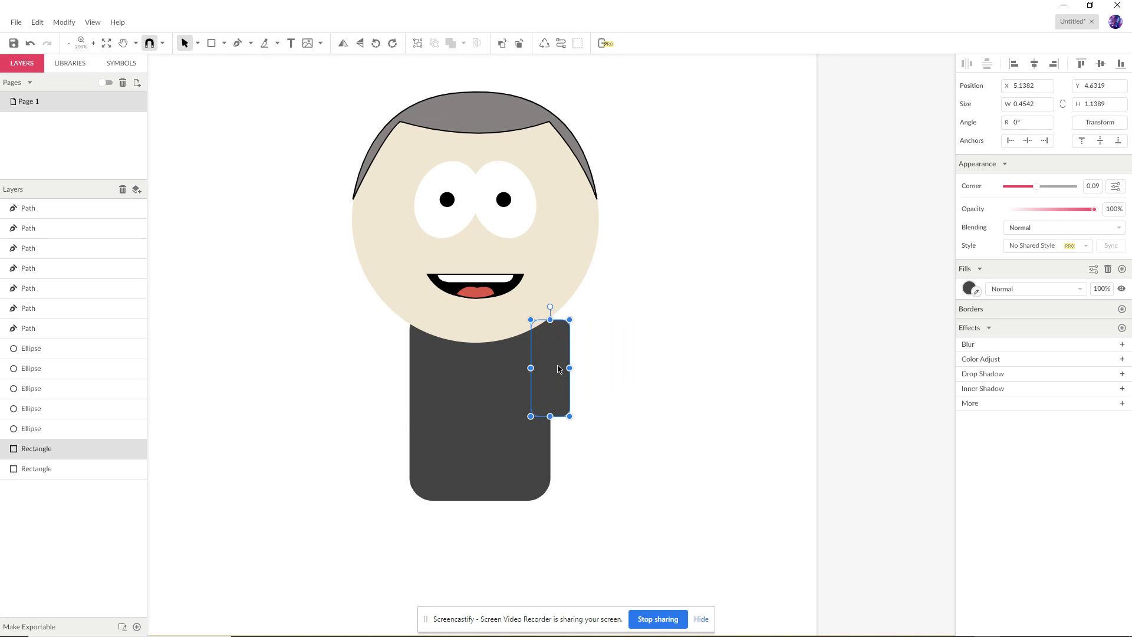
Duplicate the right sleeve onto the body's left shoulder at the same height.
{"action": "key", "text": "alt"}
{"action": "left_click_drag", "start_coordinate": [557, 369], "coordinate": [420, 369]}
{"action": "left_click", "coordinate": [711, 416]}
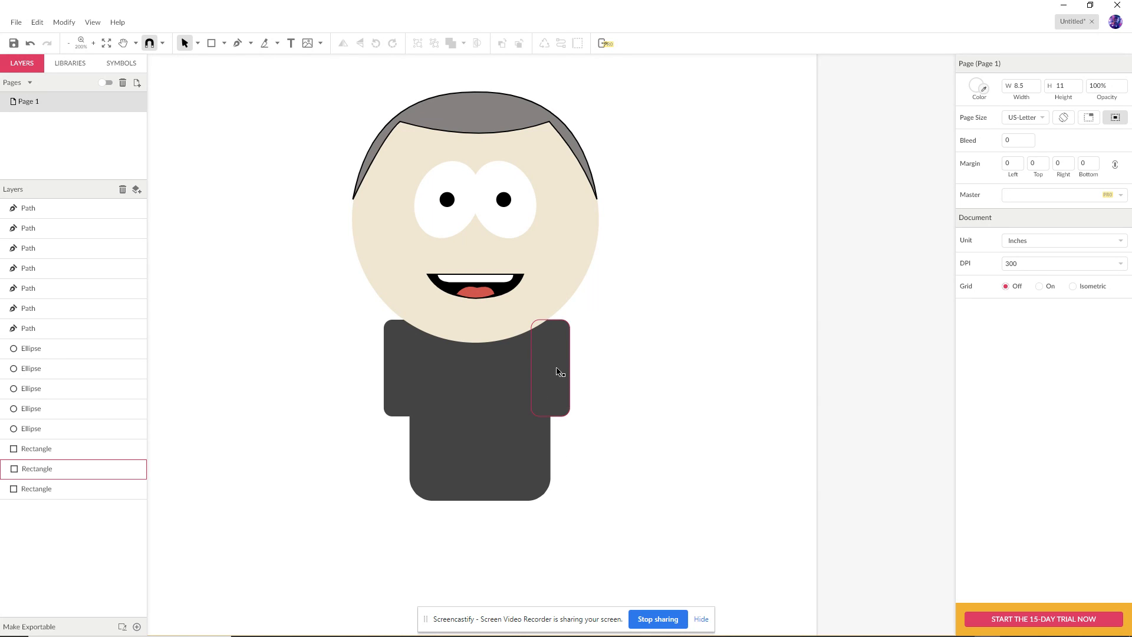
Duplicate the right sleeve downward as a forearm, fill it with the face's skin color and send it one level backward behind the sleeve.
{"action": "left_click_drag", "start_coordinate": [557, 371], "coordinate": [552, 434]}
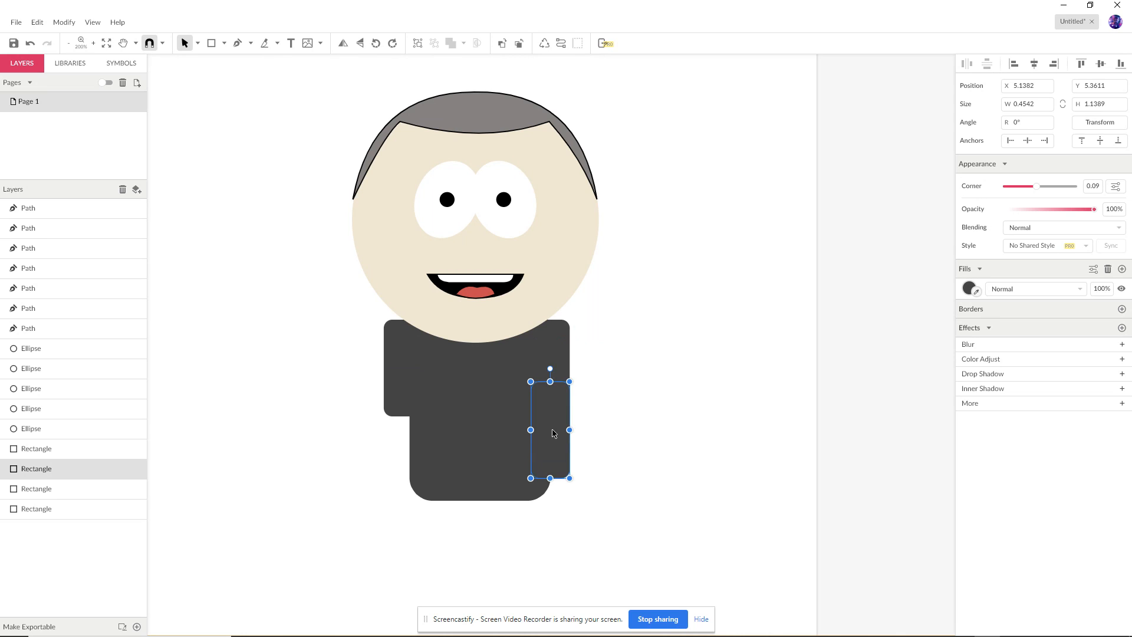
{"action": "left_click", "coordinate": [976, 291]}
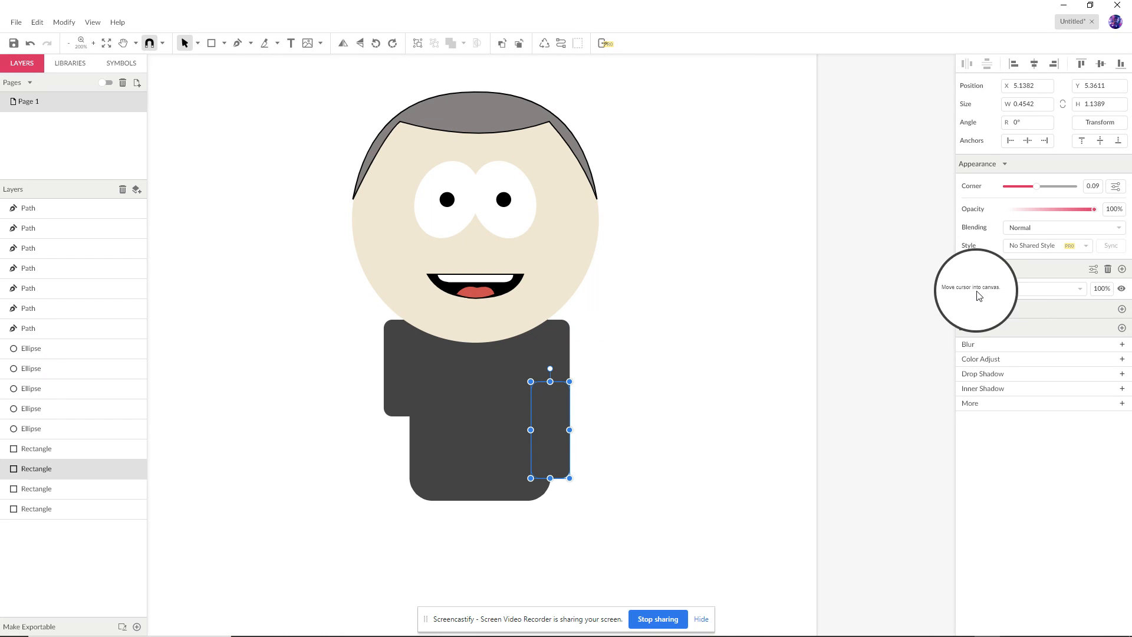
{"action": "left_click", "coordinate": [546, 262]}
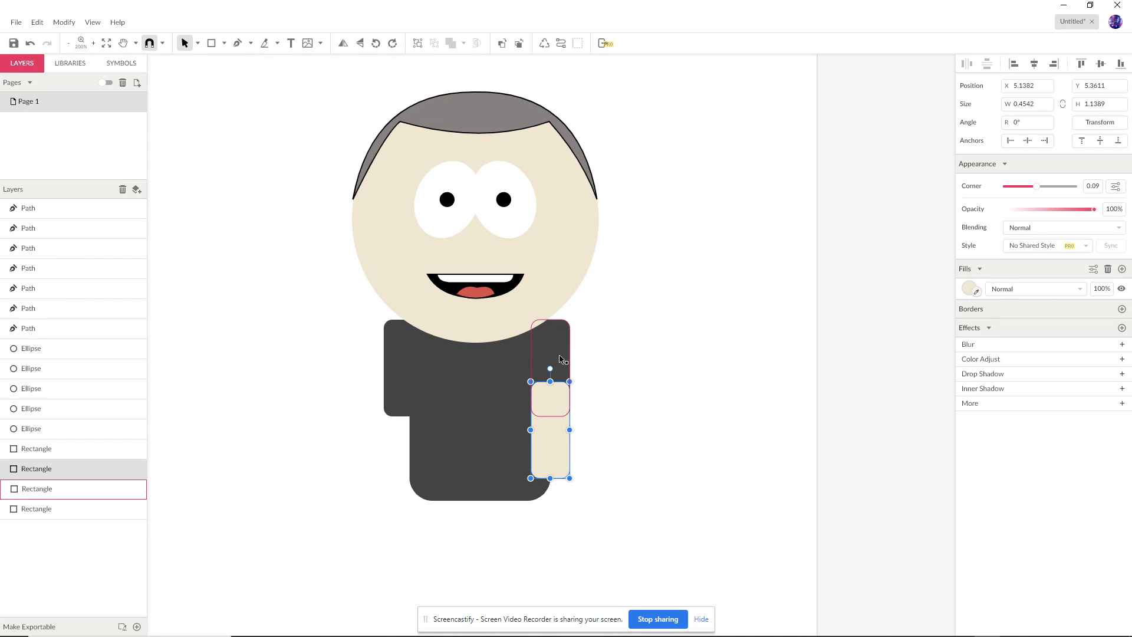
{"action": "right_click", "coordinate": [559, 433]}
{"action": "mouse_move", "coordinate": [607, 347]}
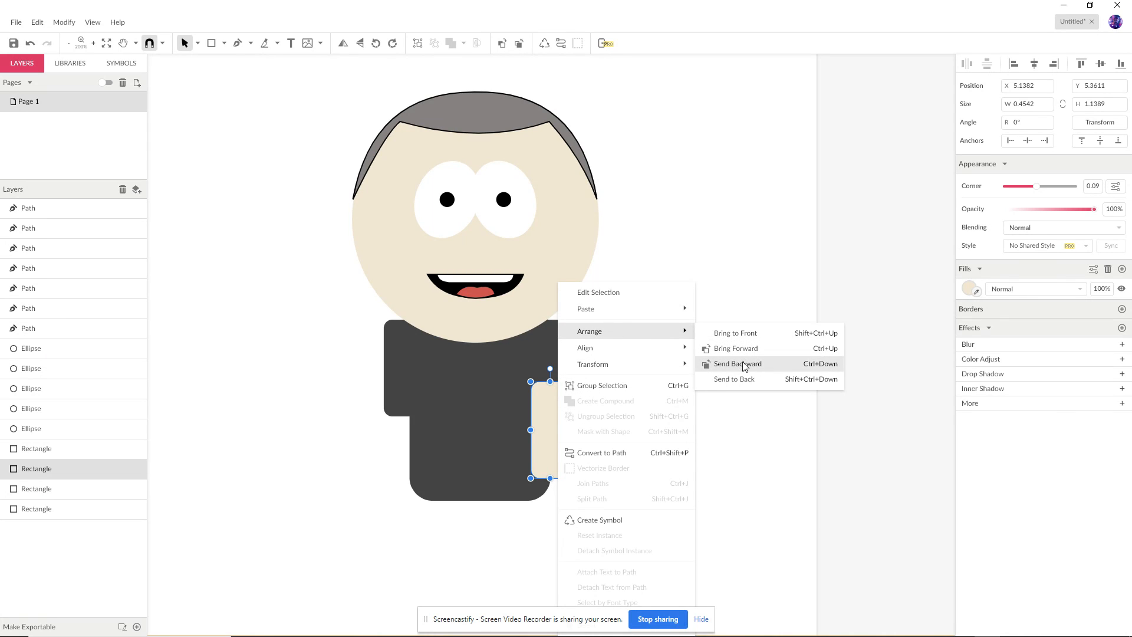
{"action": "left_click", "coordinate": [742, 366]}
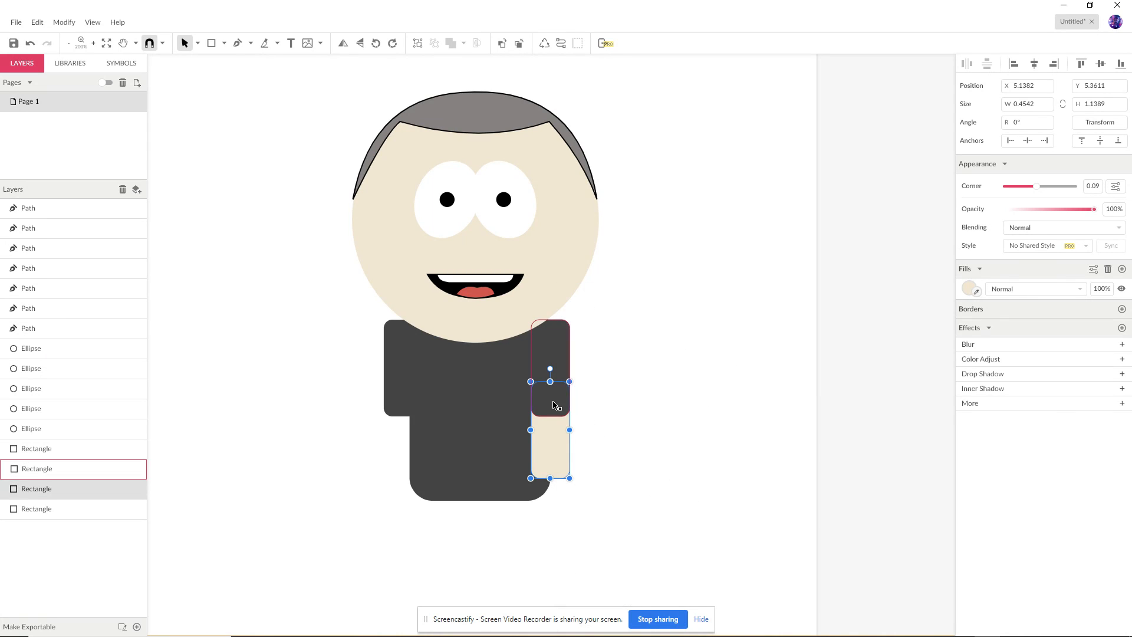
Square off the right sleeve's corners to a radius of 0 with the Subselect tool.
{"action": "left_click", "coordinate": [562, 416]}
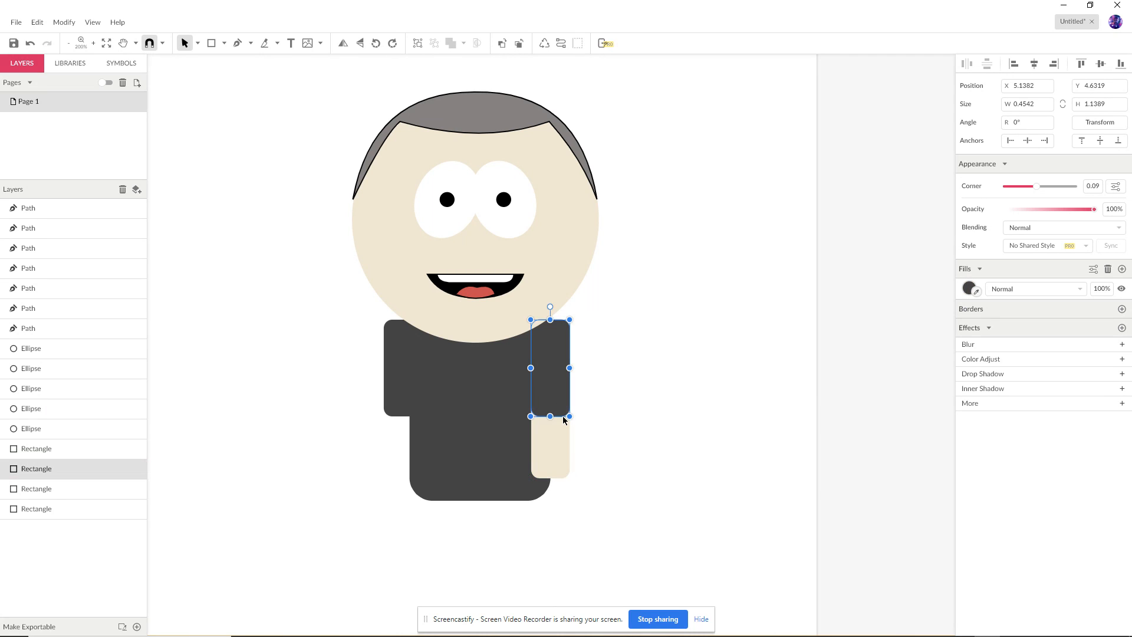
{"action": "left_click", "coordinate": [198, 43]}
{"action": "left_click", "coordinate": [230, 81]}
{"action": "left_click_drag", "start_coordinate": [560, 407], "coordinate": [583, 428]}
{"action": "left_click", "coordinate": [629, 450]}
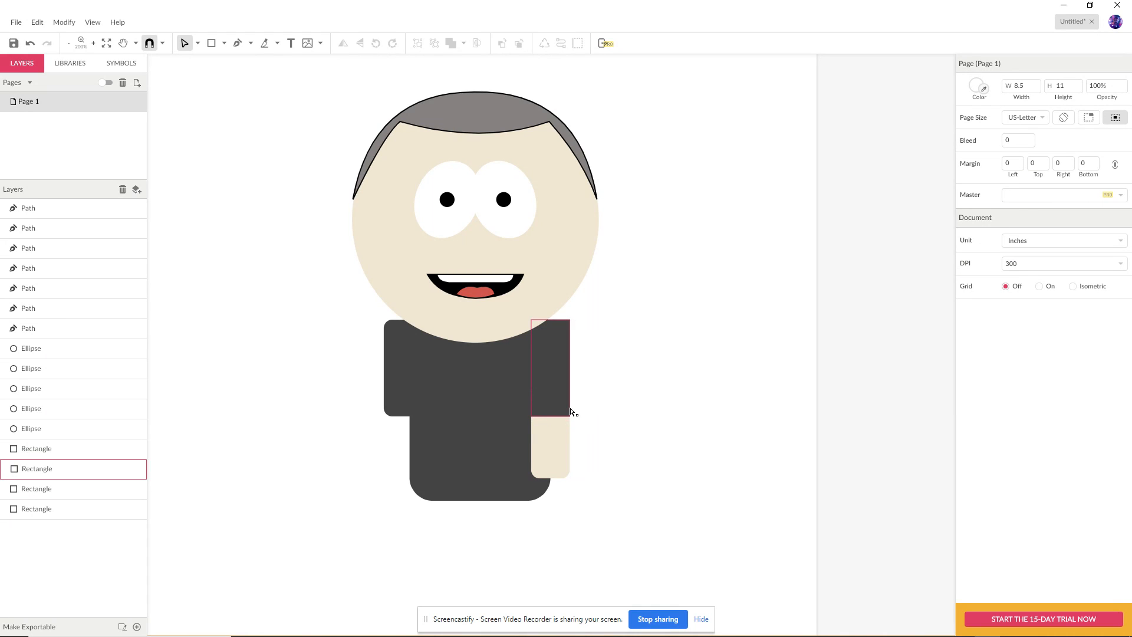
Try to round the right sleeve's upper outer corner.
{"action": "left_click", "coordinate": [564, 332]}
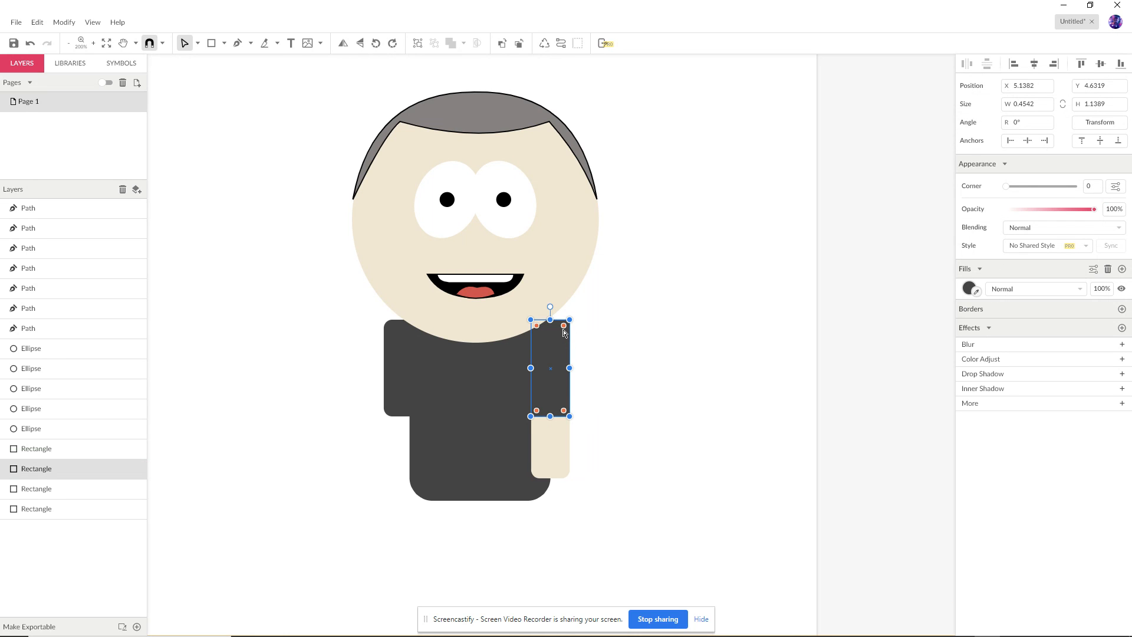
{"action": "left_click_drag", "start_coordinate": [564, 330], "coordinate": [561, 334]}
{"action": "left_click", "coordinate": [660, 352]}
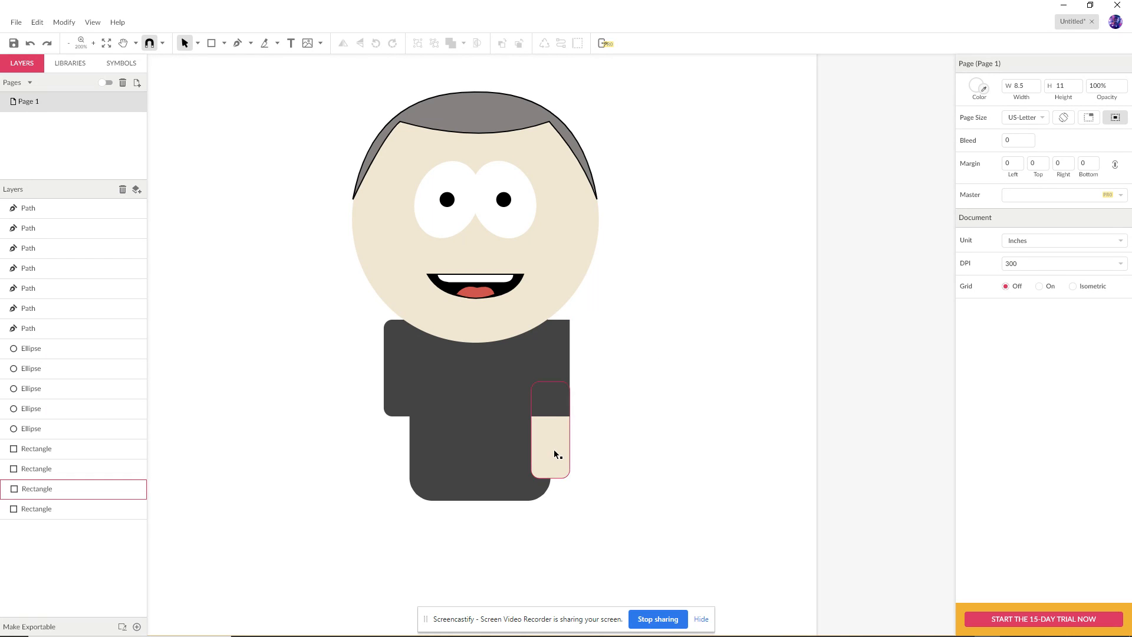
Copy the skin-colored forearm beneath the left sleeve and rotate both pieces about 100° clockwise so the arm extends outward from the shoulder.
{"action": "left_click_drag", "start_coordinate": [554, 451], "coordinate": [408, 446]}
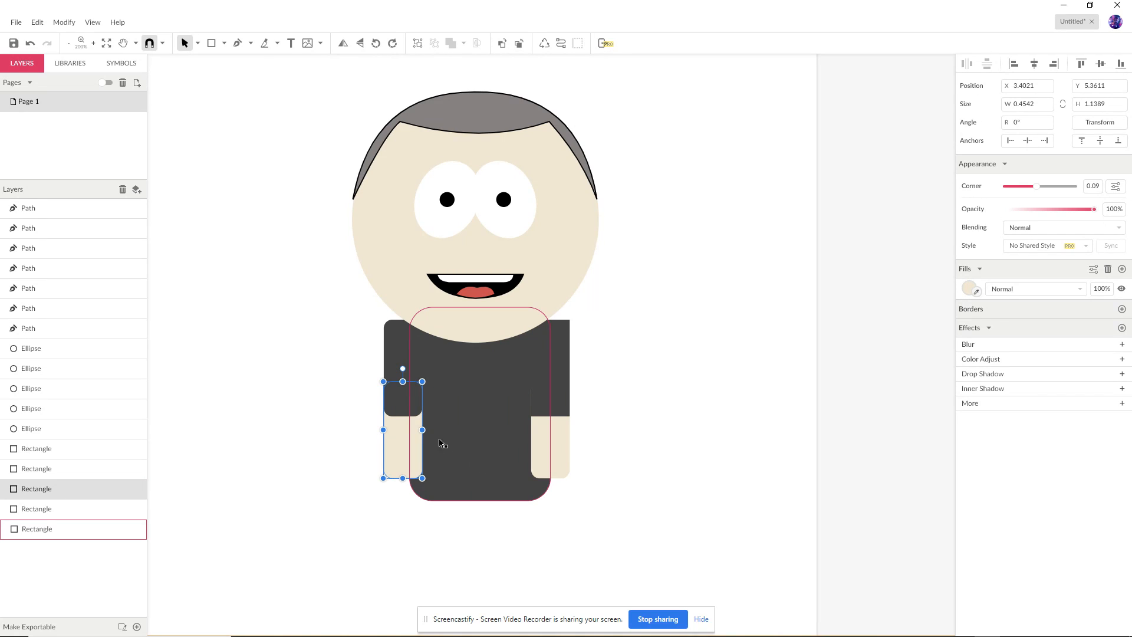
{"action": "left_click", "coordinate": [415, 361], "text": "shift"}
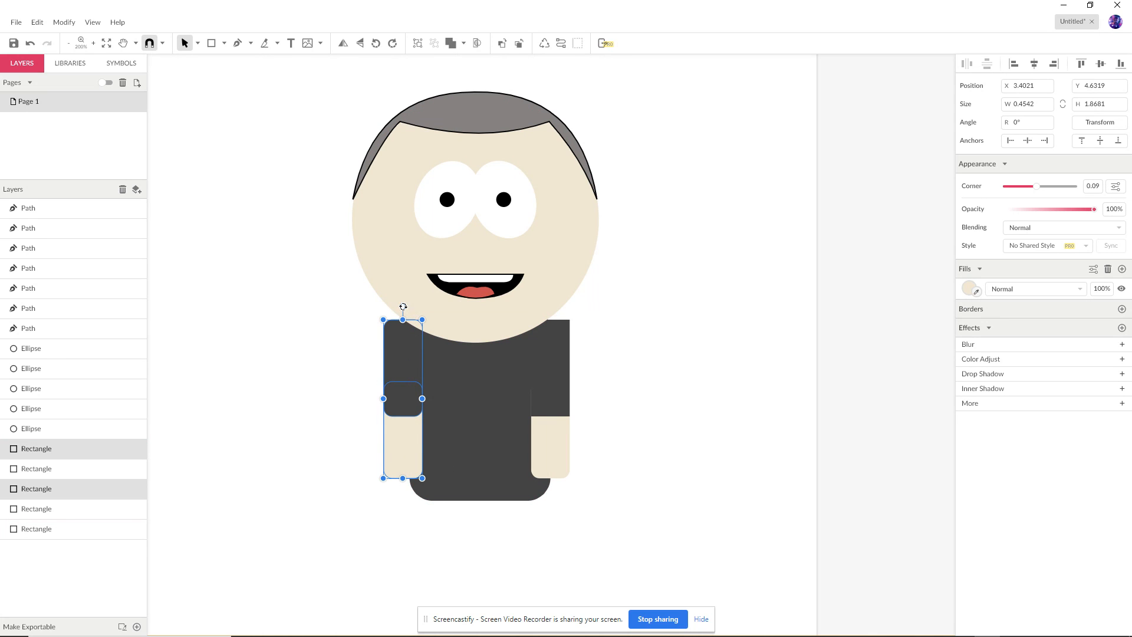
{"action": "left_click_drag", "start_coordinate": [409, 308], "coordinate": [388, 342]}
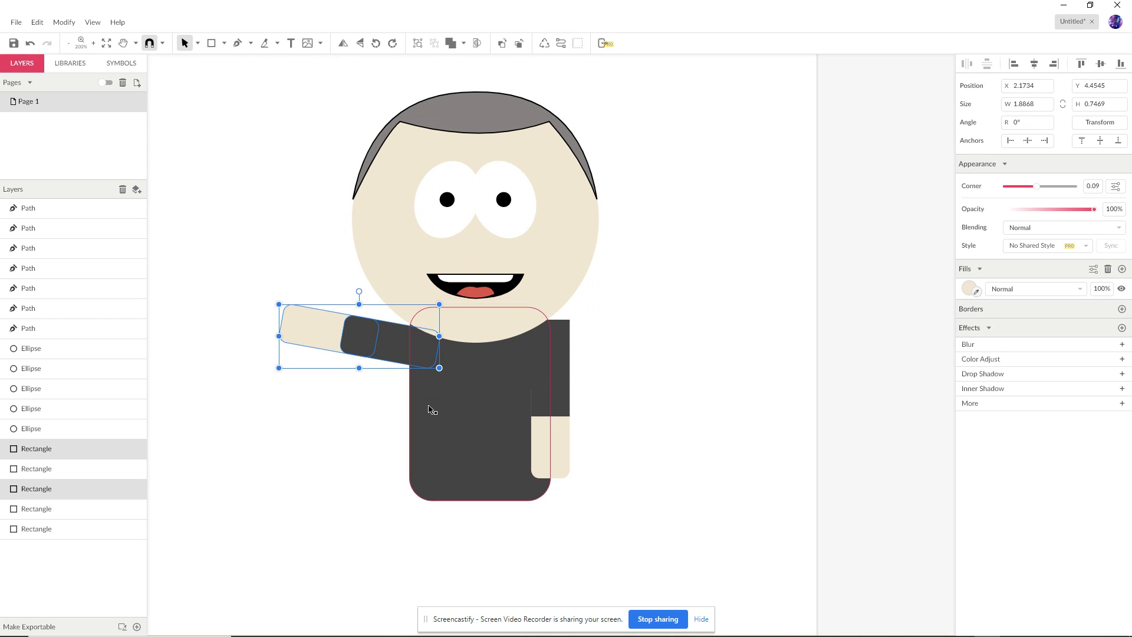
{"action": "left_click", "coordinate": [319, 374]}
{"action": "left_click", "coordinate": [330, 333]}
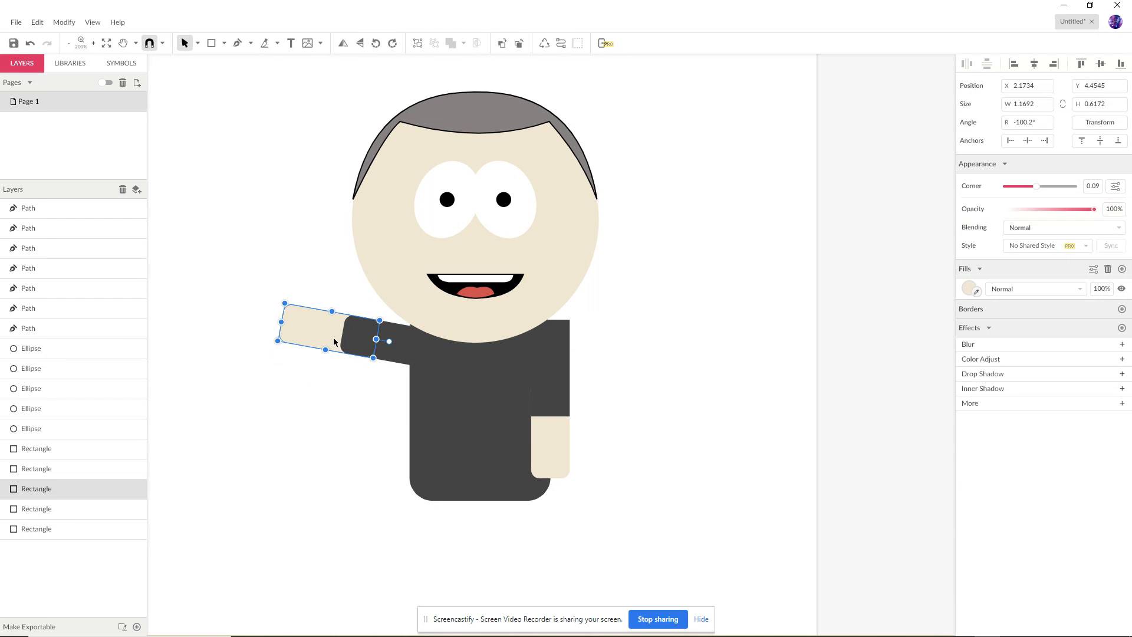
Rotate the left forearm about 44° further clockwise and place it so it bends upward from the sleeve's end.
{"action": "left_click_drag", "start_coordinate": [392, 343], "coordinate": [350, 339]}
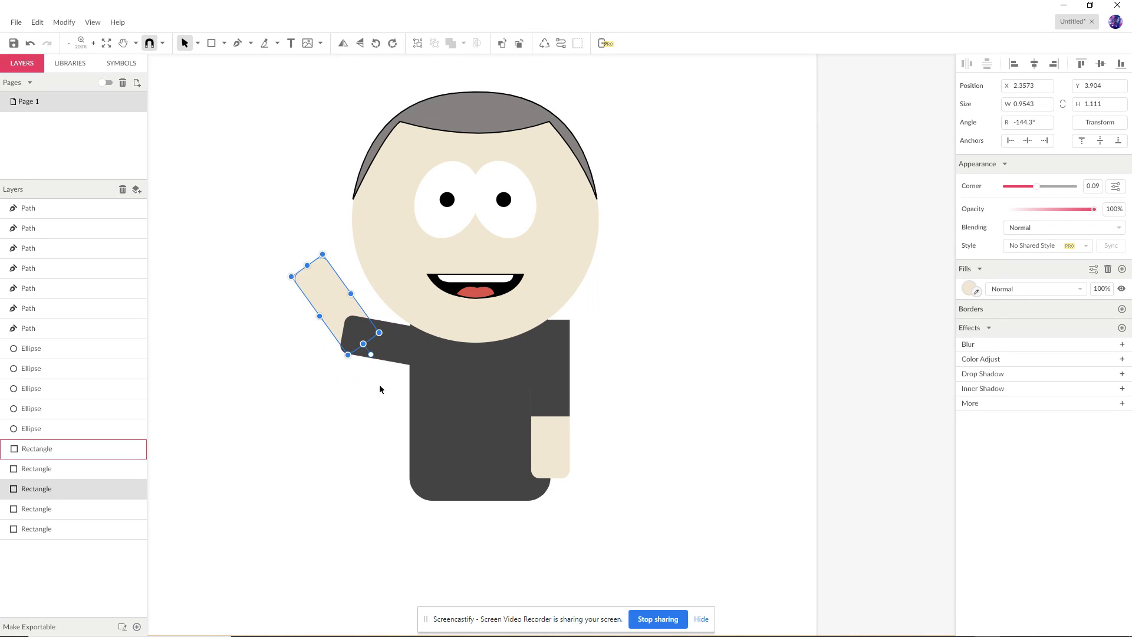
{"action": "left_click", "coordinate": [384, 476]}
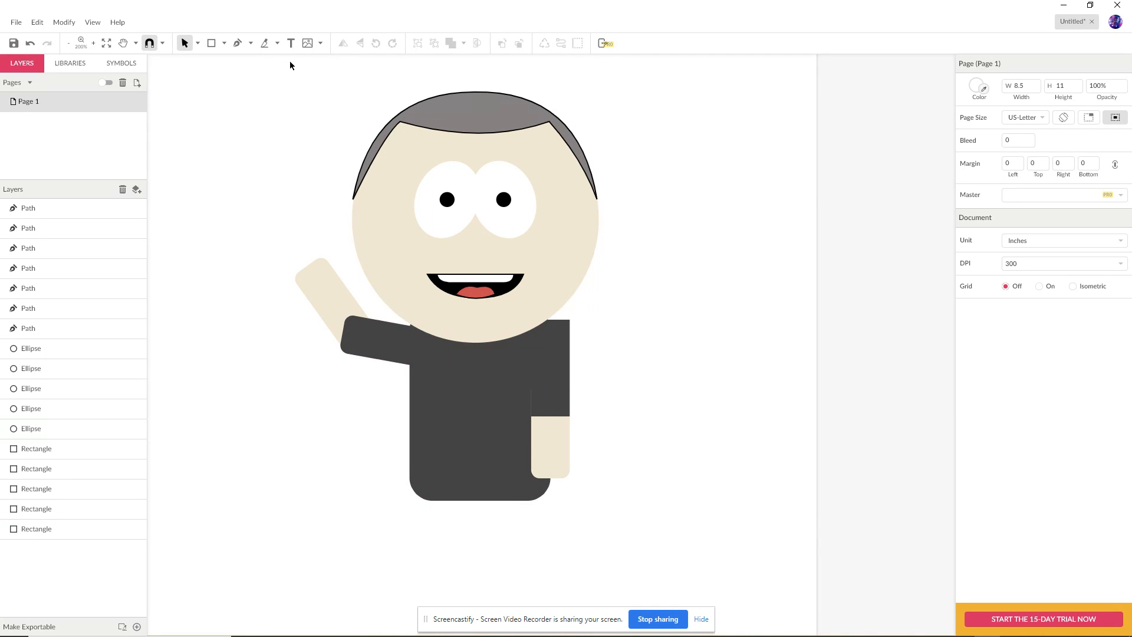
Draw a circle about 0.52 in wide as the left hand, fill it with the face's skin color and center it on the forearm's end.
{"action": "left_click", "coordinate": [224, 43]}
{"action": "left_click", "coordinate": [246, 94]}
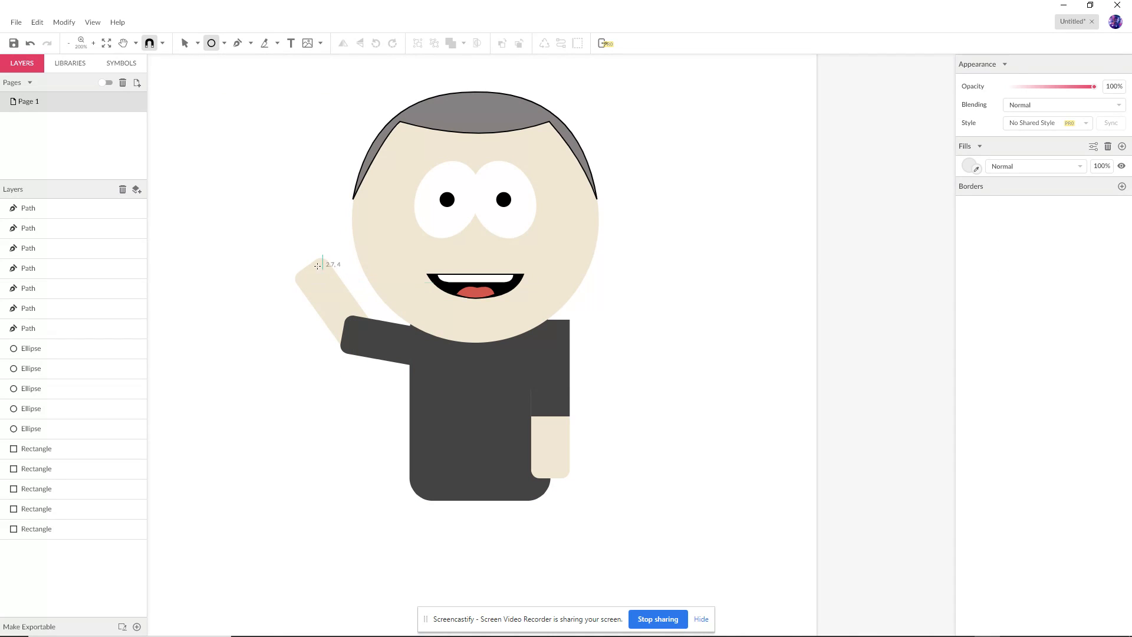
{"action": "left_click_drag", "start_coordinate": [295, 248], "coordinate": [339, 292]}
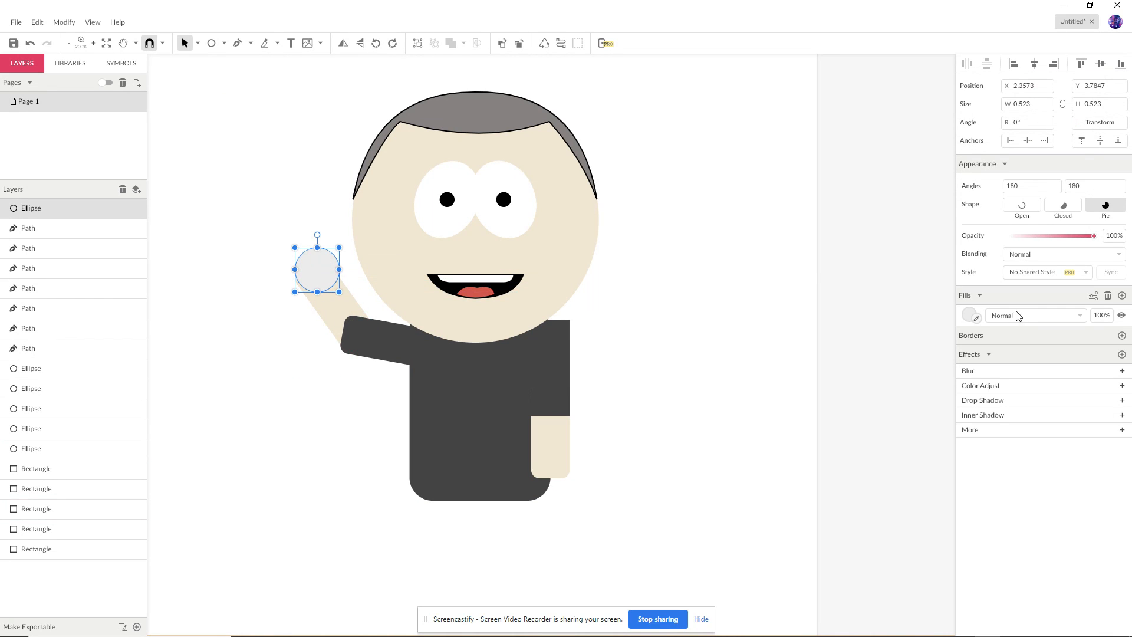
{"action": "left_click", "coordinate": [977, 317]}
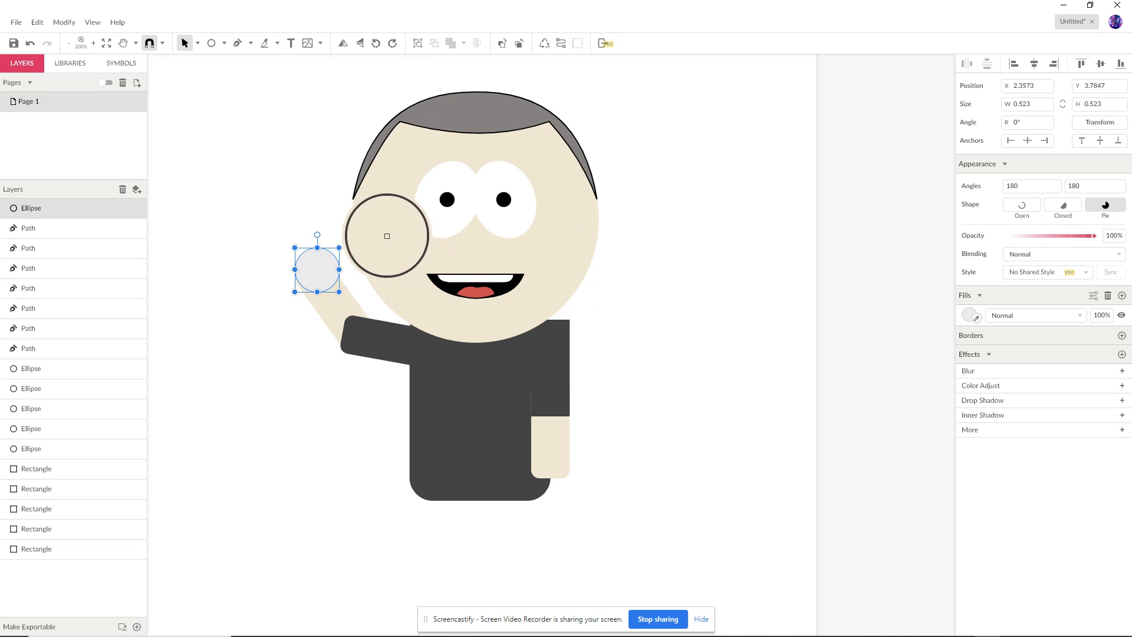
{"action": "left_click", "coordinate": [384, 230]}
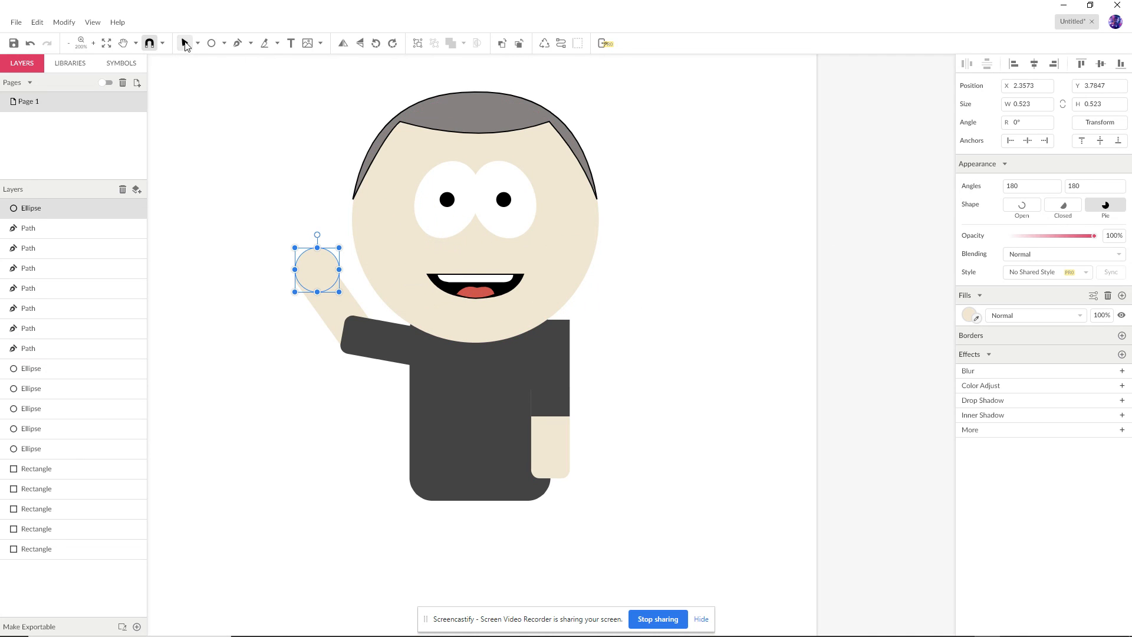
{"action": "mouse_move", "coordinate": [317, 268]}
{"action": "left_mouse_down"}
{"action": "mouse_move", "coordinate": [299, 255]}
{"action": "mouse_move", "coordinate": [308, 264]}
{"action": "left_mouse_up"}
{"action": "left_click", "coordinate": [346, 274]}
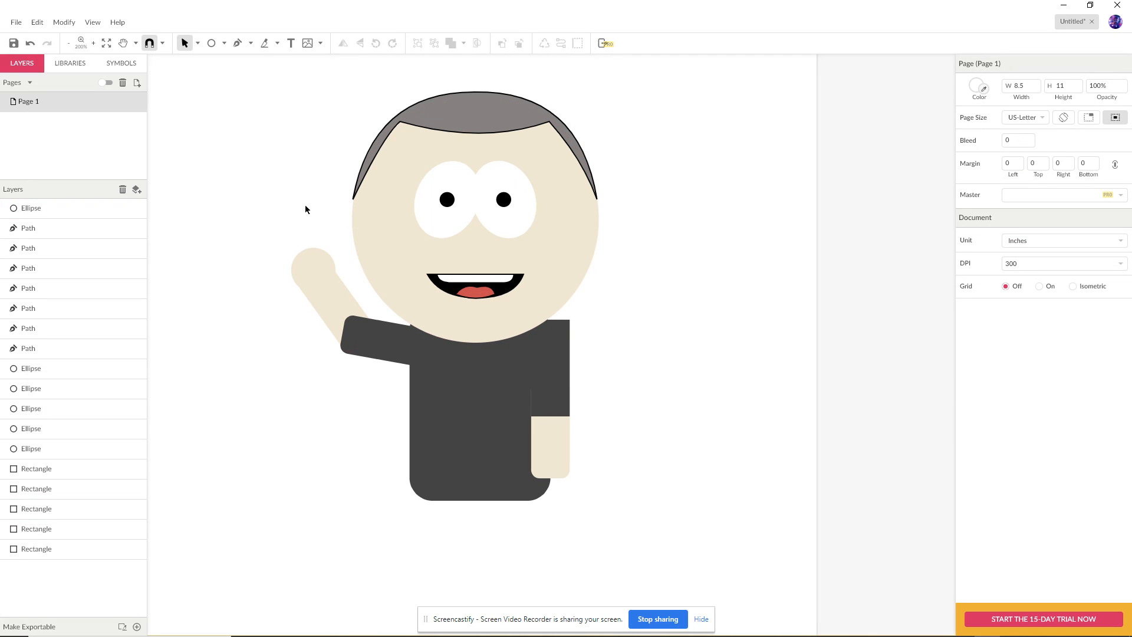
Draw a narrow upright rectangle about 0.13 by 0.6 in above the hand as a finger and fill it with the face's skin color.
{"action": "left_click", "coordinate": [223, 44]}
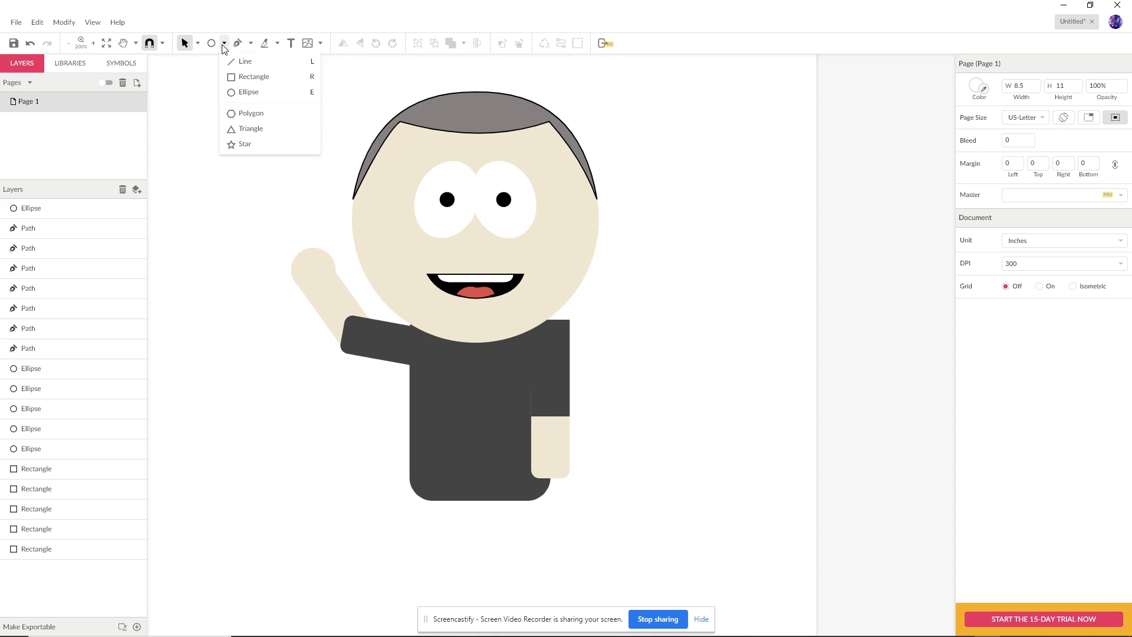
{"action": "left_click", "coordinate": [247, 78]}
{"action": "left_click_drag", "start_coordinate": [317, 206], "coordinate": [328, 258]}
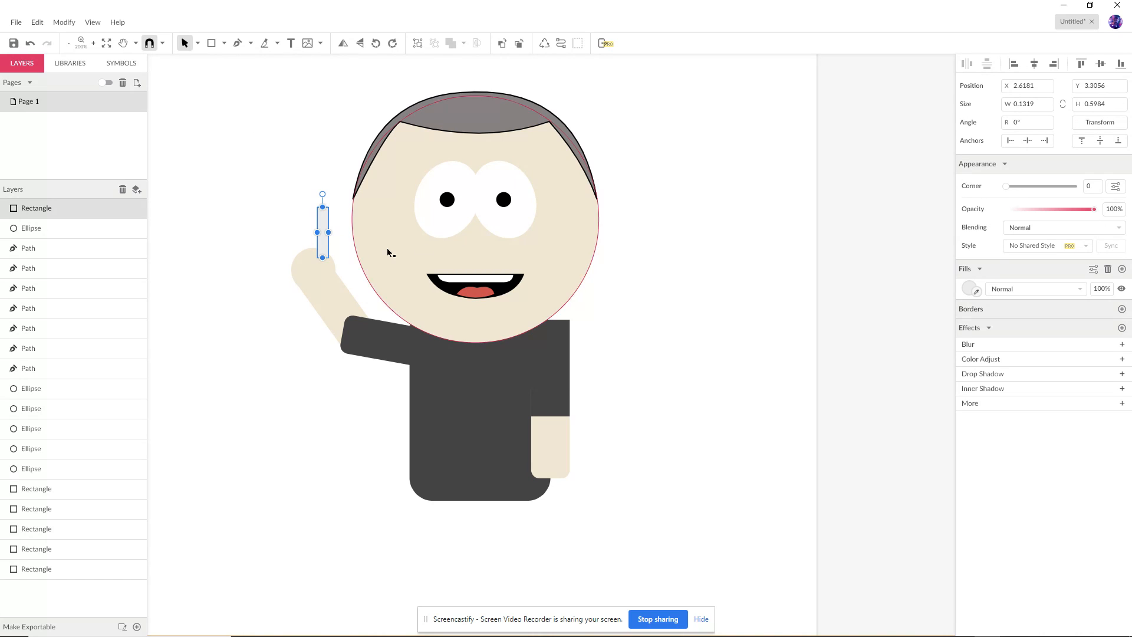
{"action": "left_click", "coordinate": [976, 292]}
{"action": "left_click", "coordinate": [536, 228]}
Round the finger's corners to 0.09 with the Subselect tool and duplicate it three times into a staggered row across the hand.
{"action": "left_click", "coordinate": [198, 43]}
{"action": "left_click", "coordinate": [223, 76]}
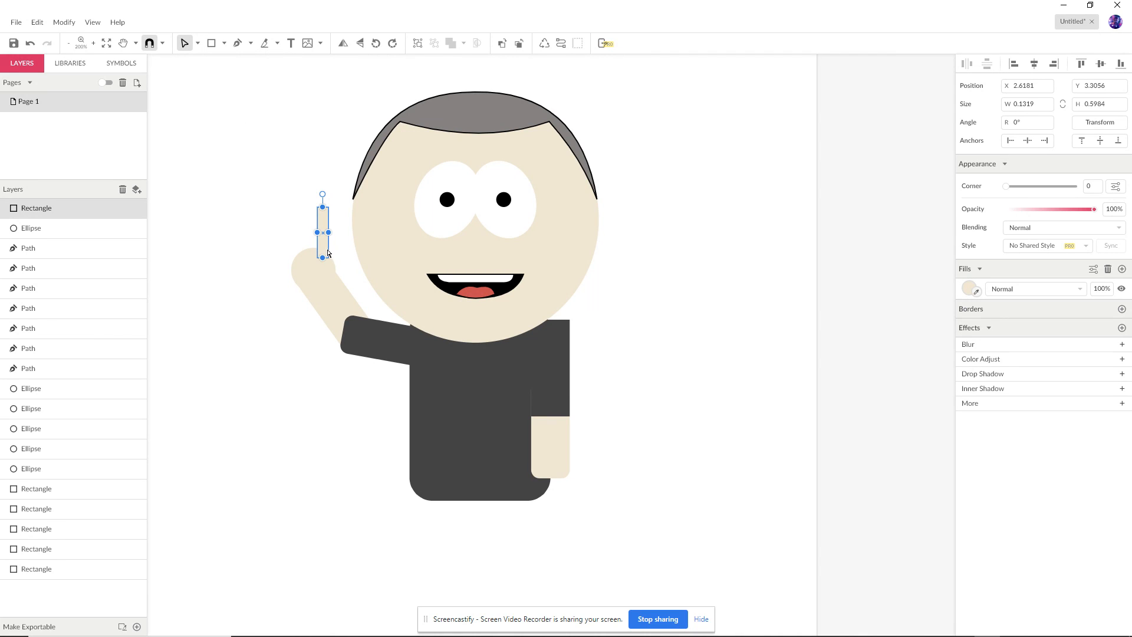
{"action": "key", "text": "ctrl+plus"}
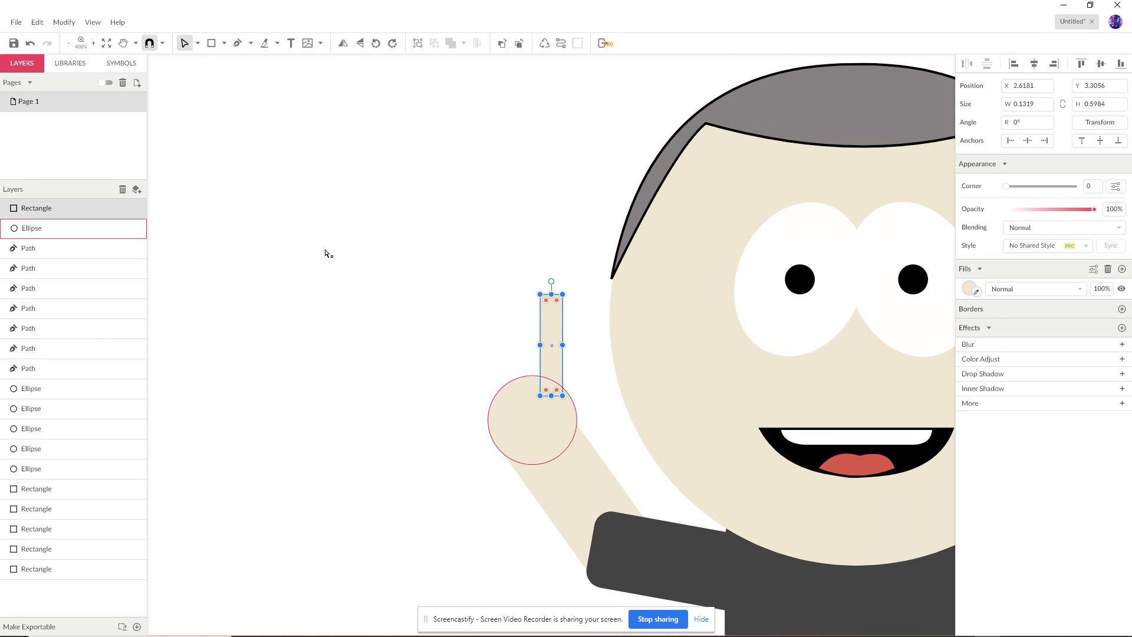
{"action": "left_click_drag", "start_coordinate": [557, 390], "coordinate": [552, 383]}
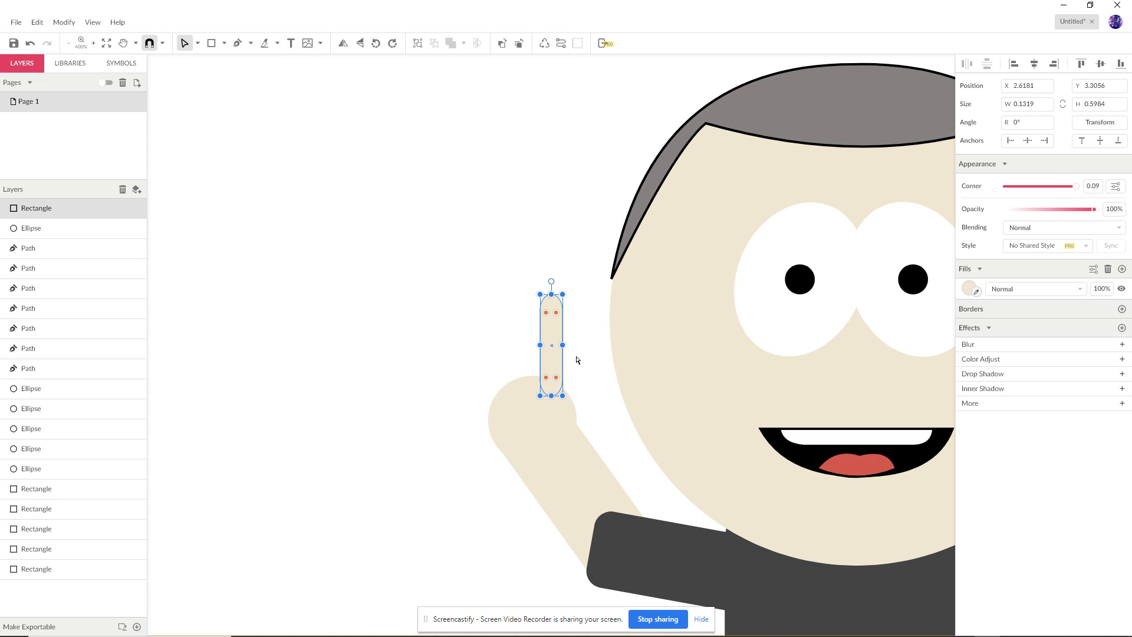
{"action": "left_click_drag", "start_coordinate": [553, 368], "coordinate": [489, 400]}
Tilt all four fingers counterclockwise in a slight outward fan and move them down onto the left hand.
{"action": "left_click", "coordinate": [552, 349], "text": "shift"}
{"action": "left_click", "coordinate": [525, 348], "text": "shift"}
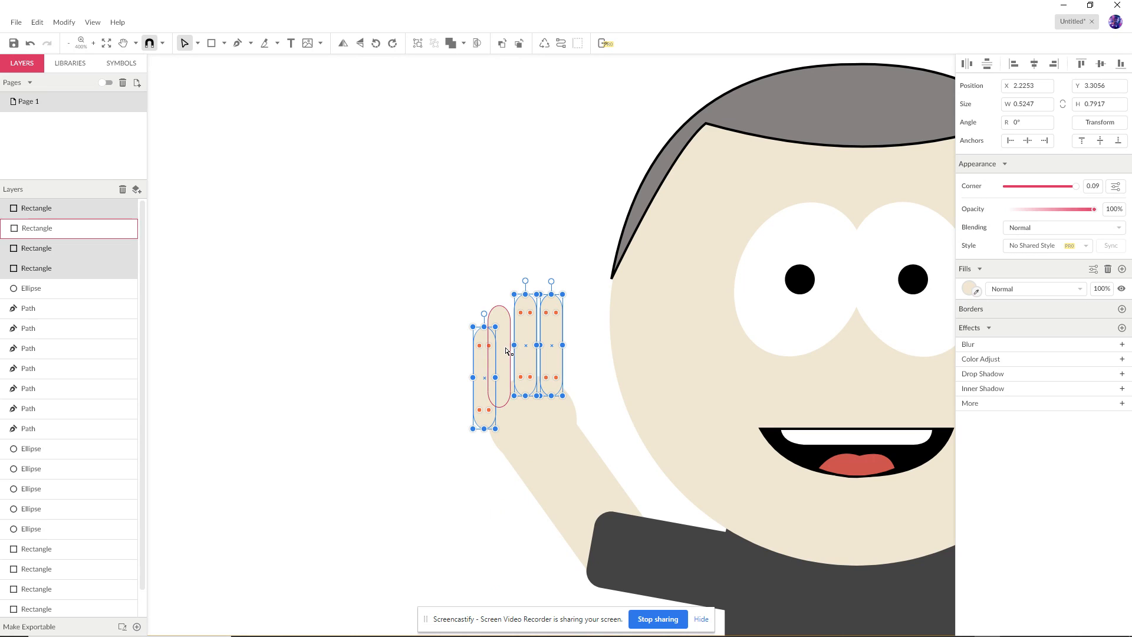
{"action": "left_click", "coordinate": [499, 354], "text": "shift"}
{"action": "left_click_drag", "start_coordinate": [525, 280], "coordinate": [505, 279]}
{"action": "key", "text": "ctrl+z"}
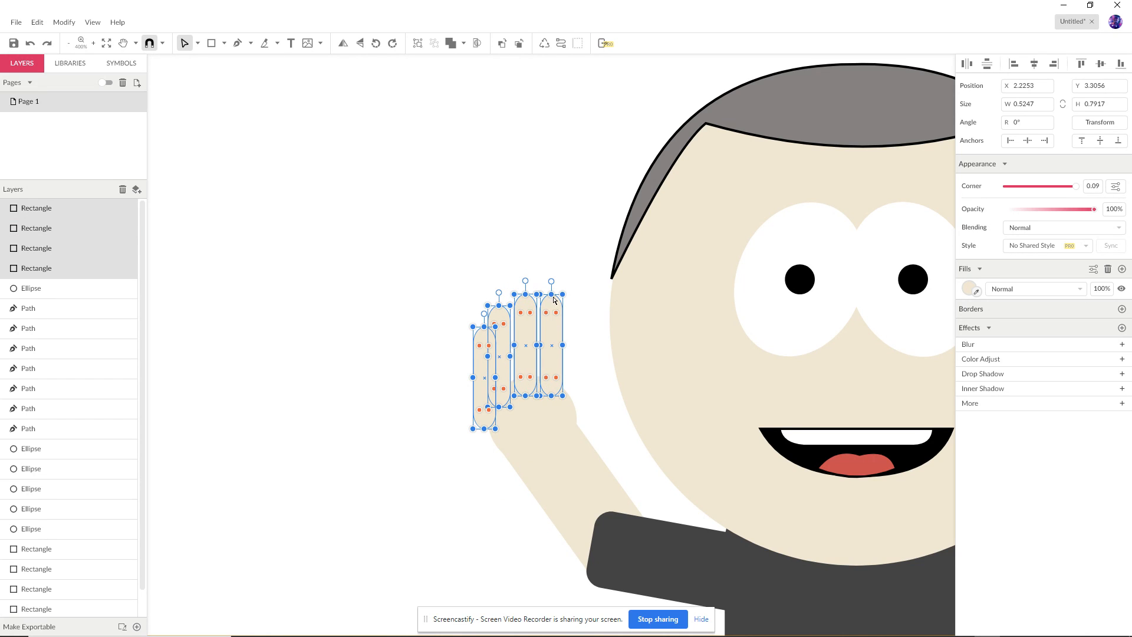
{"action": "left_click_drag", "start_coordinate": [483, 313], "coordinate": [538, 283]}
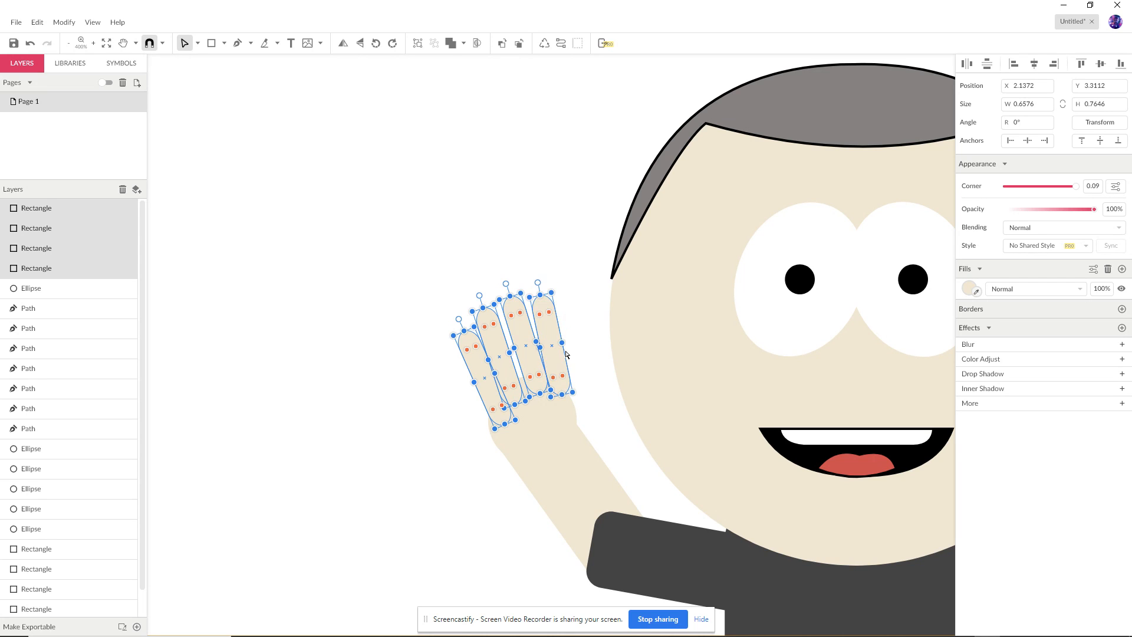
{"action": "left_click_drag", "start_coordinate": [547, 364], "coordinate": [541, 376]}
{"action": "left_click", "coordinate": [554, 269]}
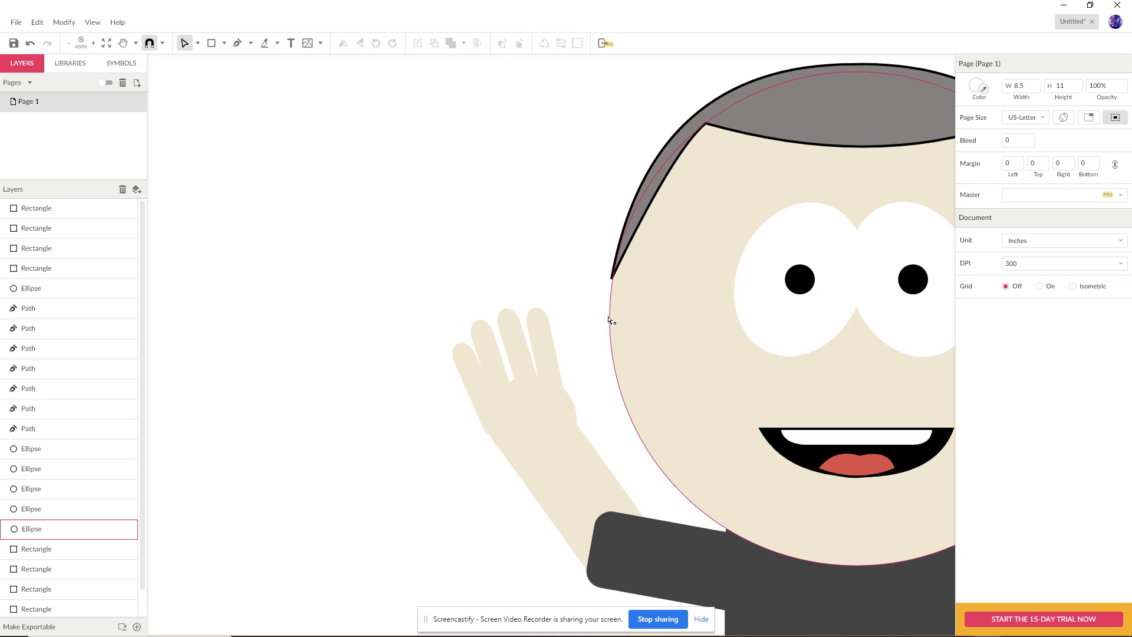
Bring the whole character into view, and switch to the browser's South Park reference image to compare.
{"action": "scroll", "coordinate": [610, 320], "scroll_direction": "down", "scroll_amount": 2}
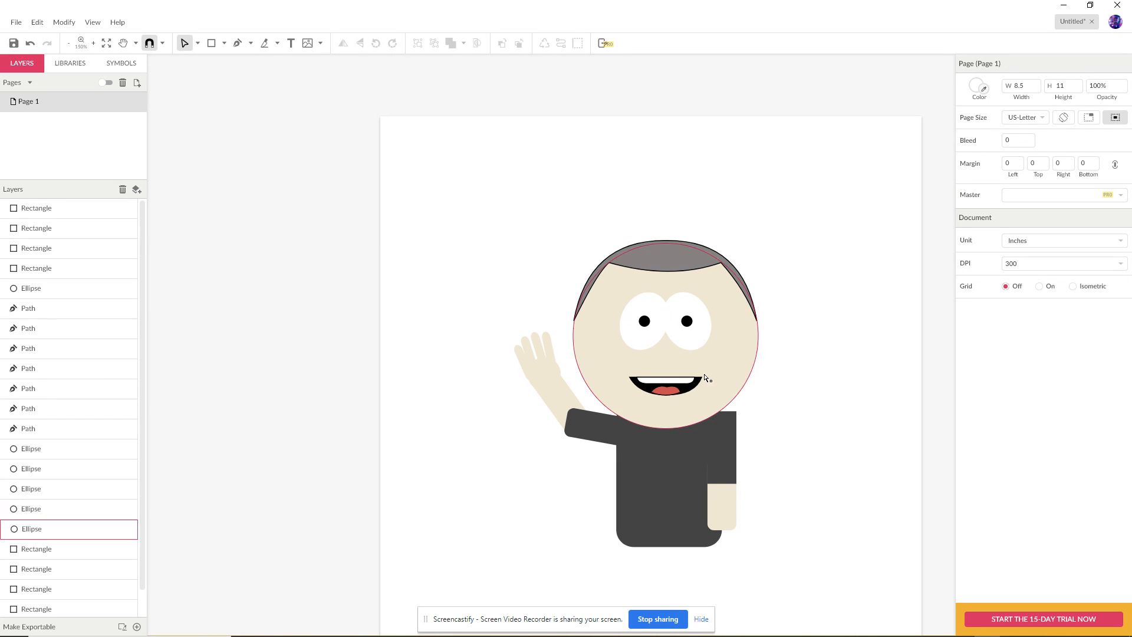
{"action": "key", "text": "space"}
{"action": "left_click_drag", "start_coordinate": [806, 474], "coordinate": [713, 408]}
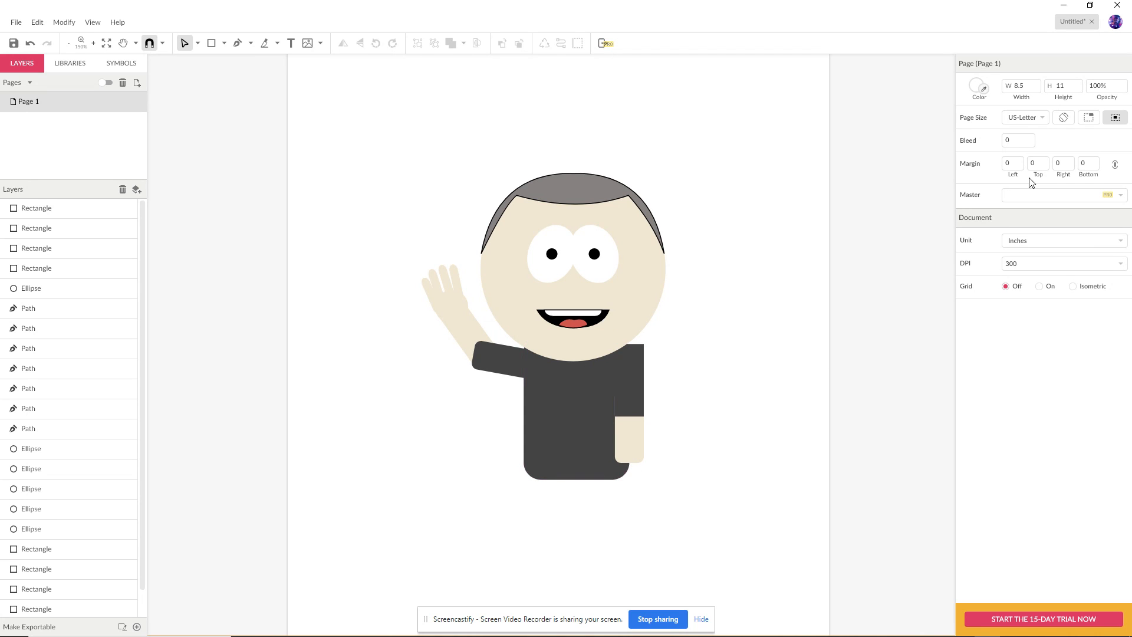
{"action": "left_click", "coordinate": [1063, 4]}
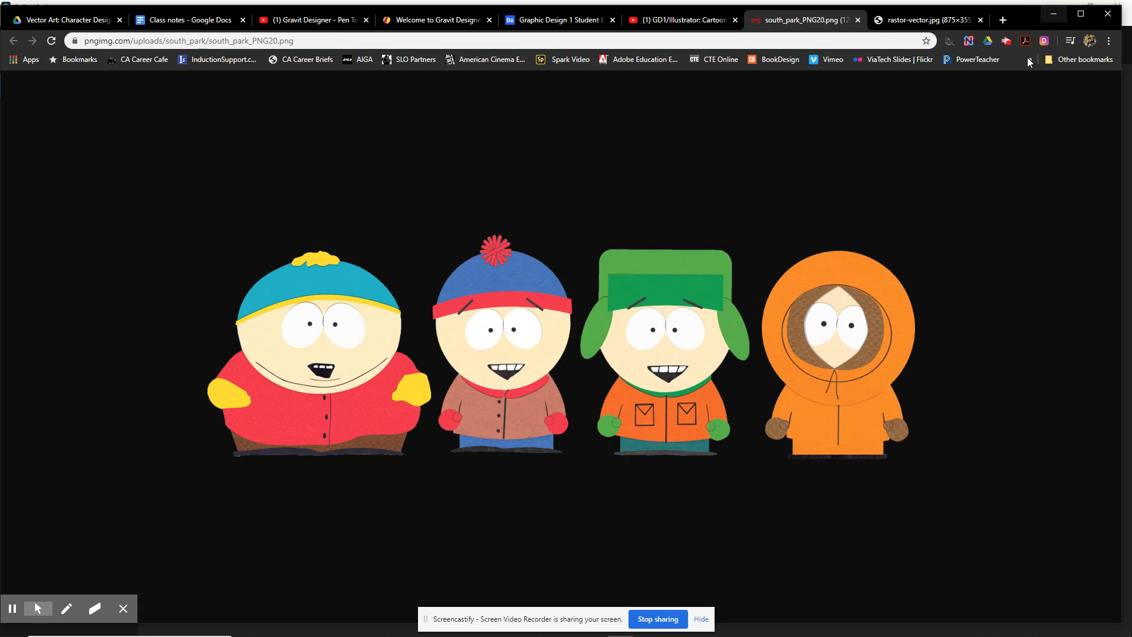